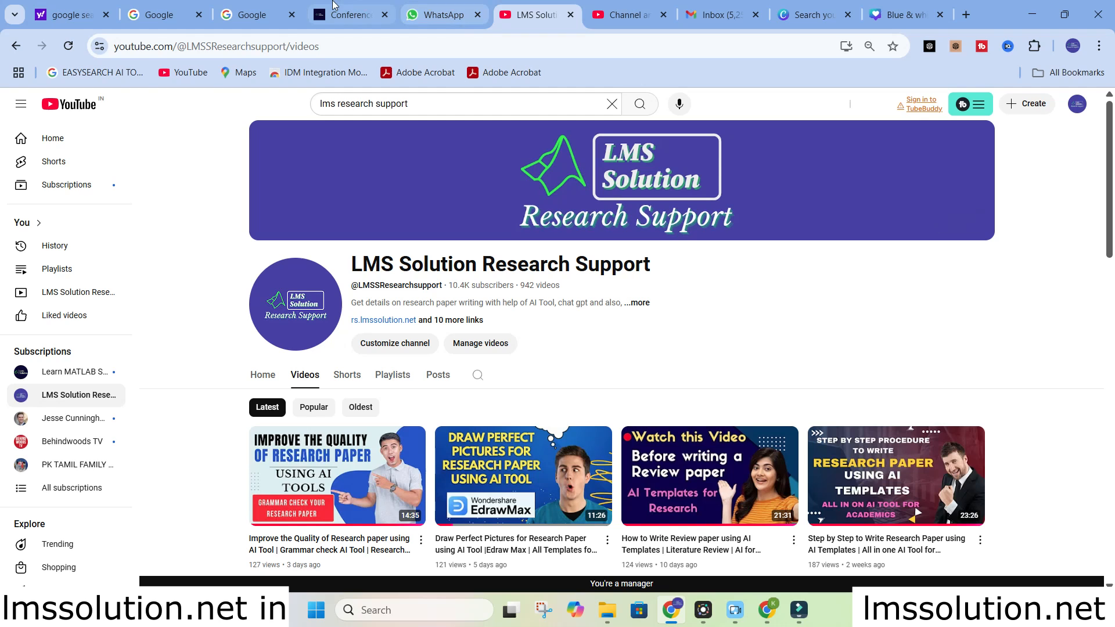
# View the Conference and Journal Paper Writing workshop page, and switch to Visio Professional
pyautogui.click(351, 15)
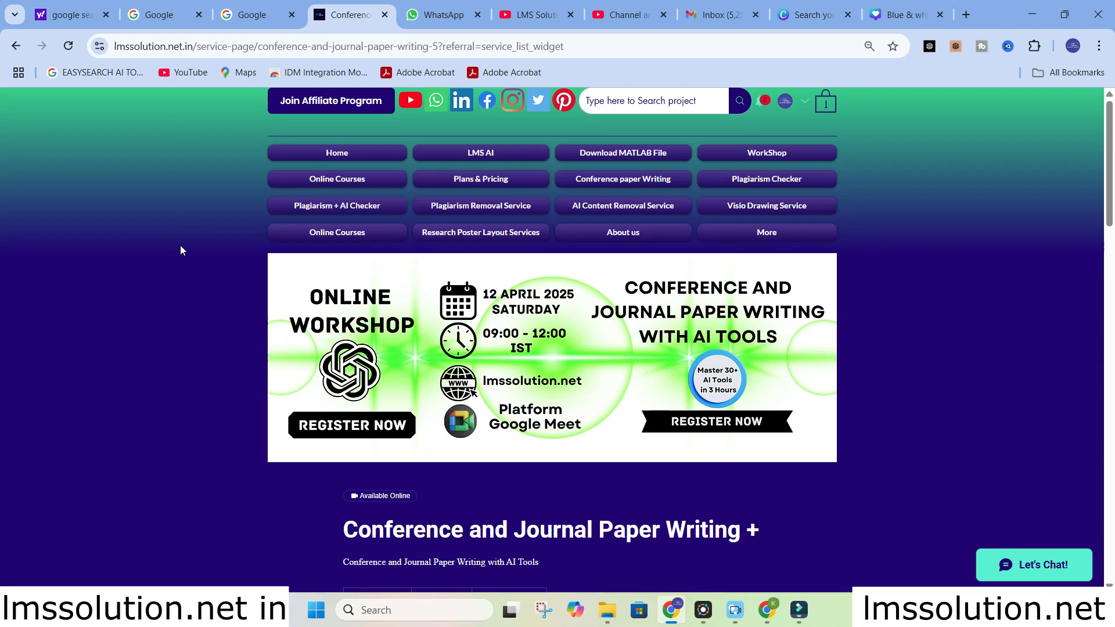
pyautogui.click(374, 610)
pyautogui.click(399, 119)
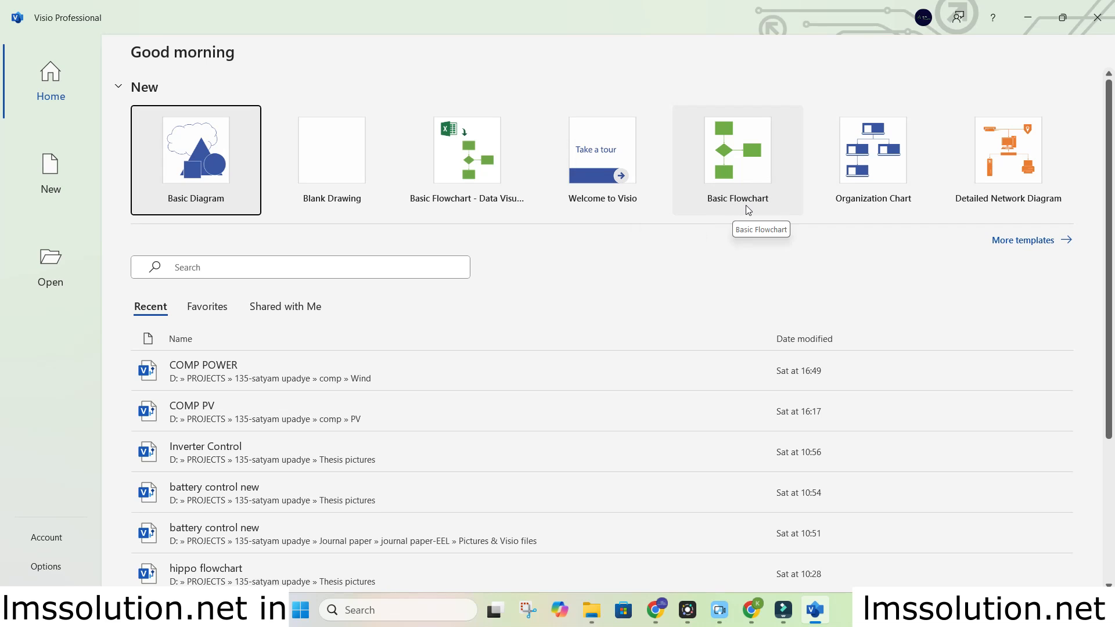
# Show more templates and look through the full list of Office diagram templates
pyautogui.click(1033, 246)
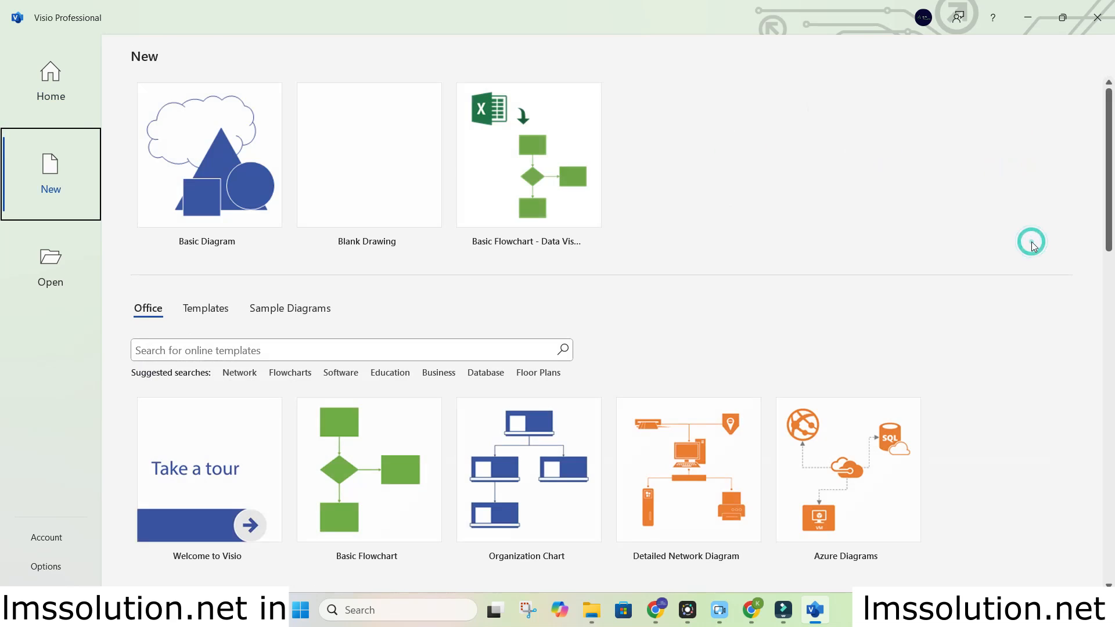
pyautogui.scroll(-5, 586, 276)
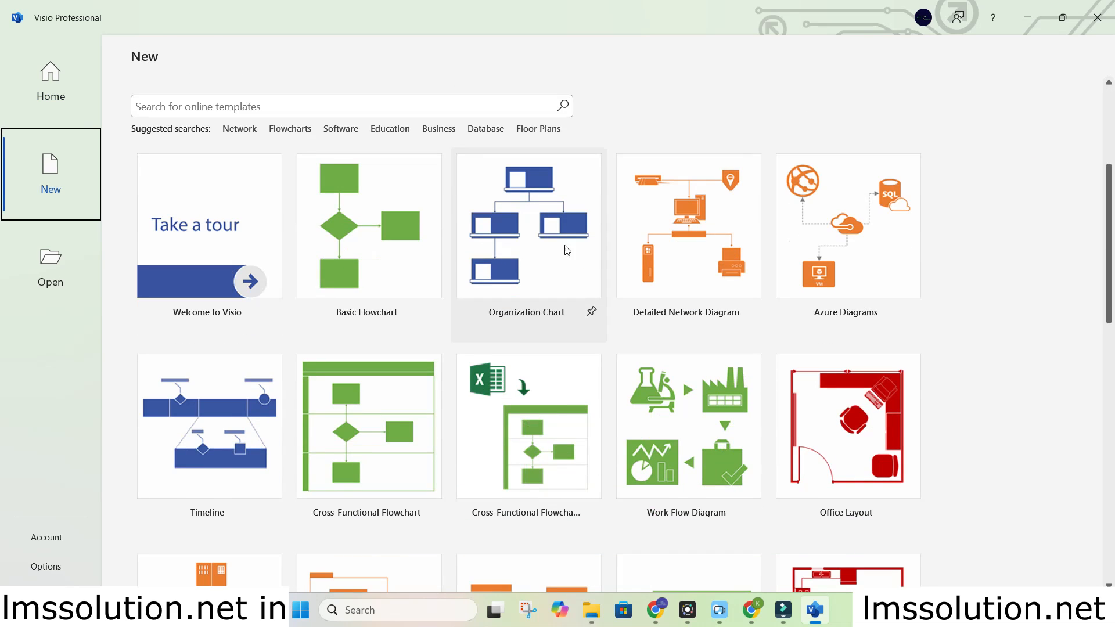
pyautogui.scroll(-3, 326, 293)
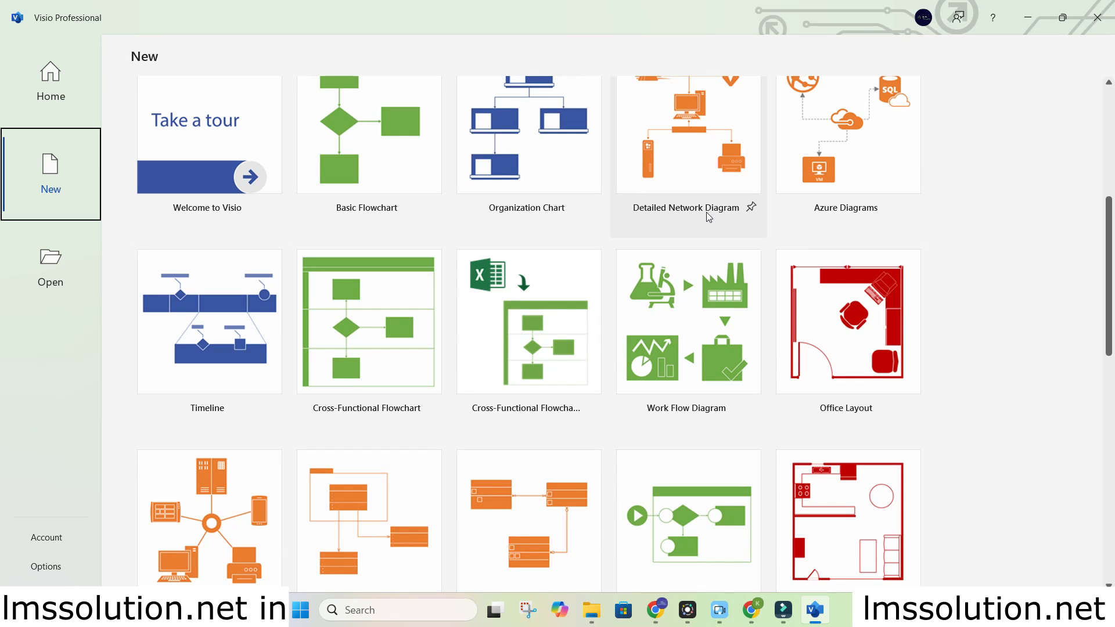
pyautogui.scroll(-1, 846, 218)
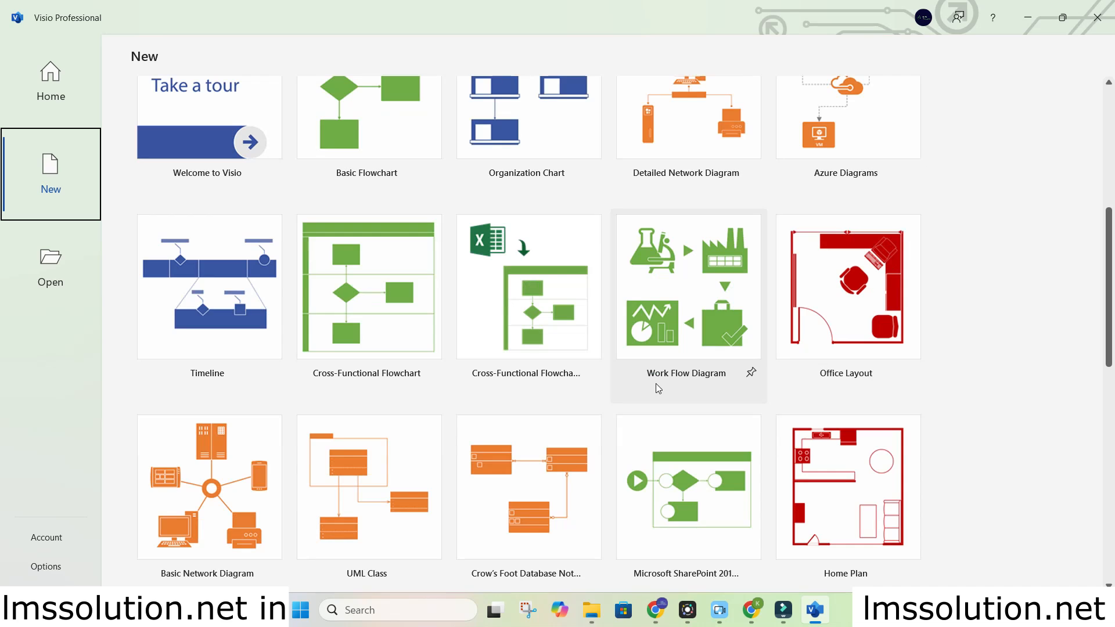
pyautogui.scroll(-2, 492, 380)
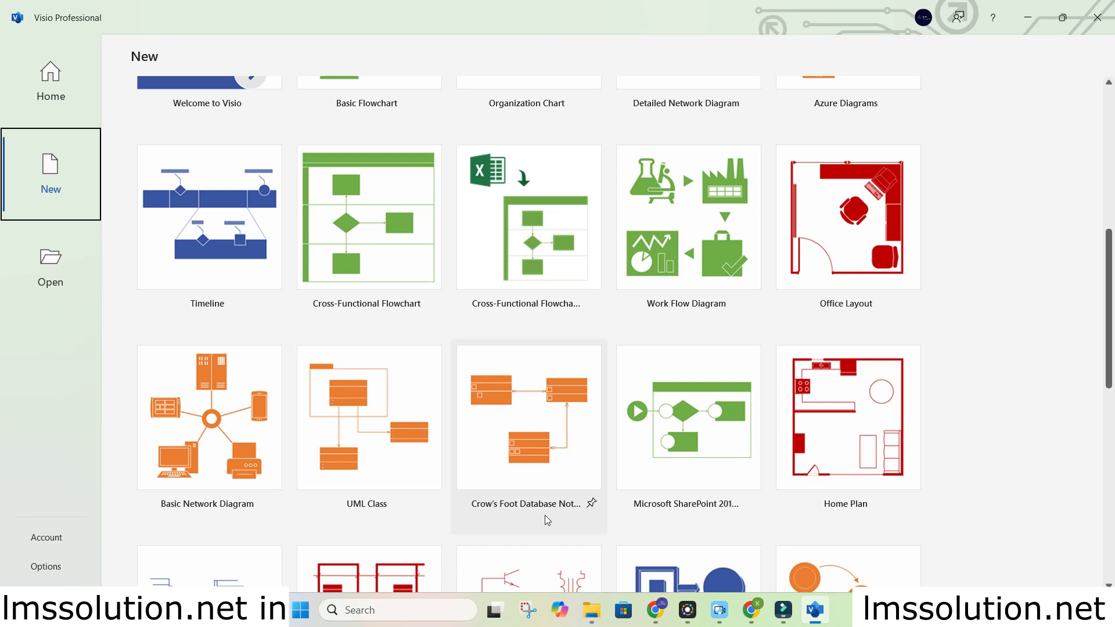
pyautogui.scroll(-4, 544, 515)
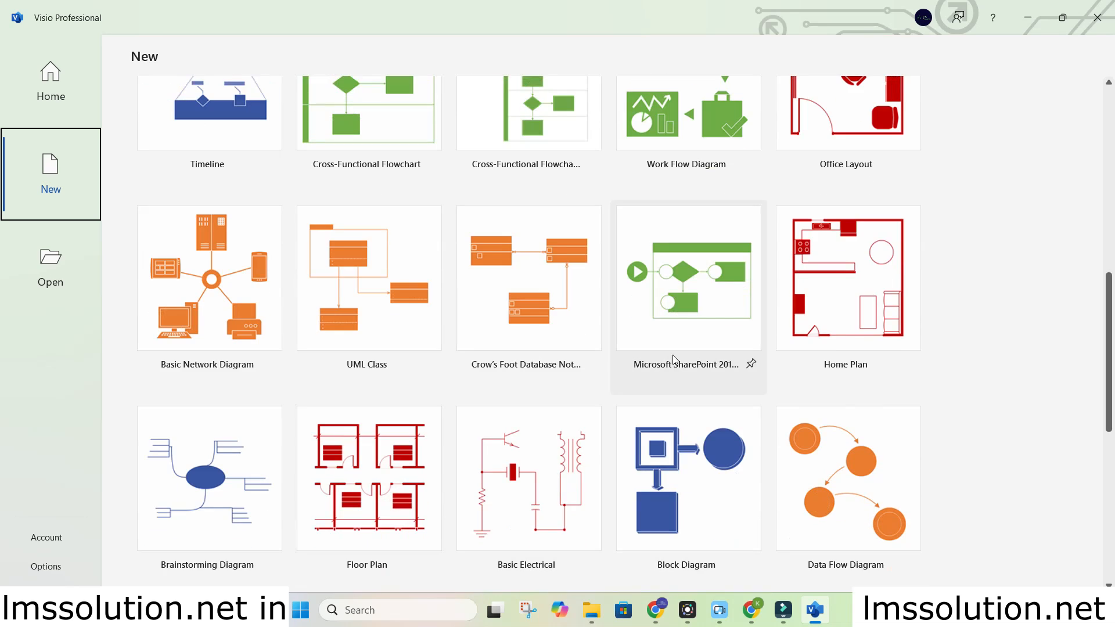
pyautogui.scroll(-3, 444, 370)
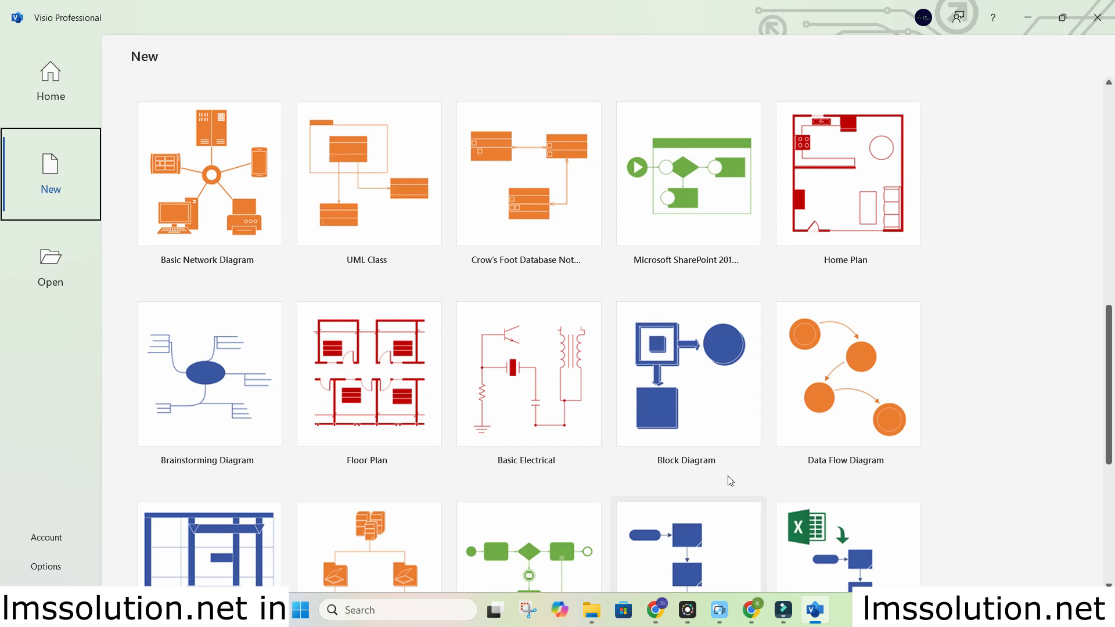
pyautogui.scroll(-2, 854, 471)
pyautogui.scroll(-3, 854, 471)
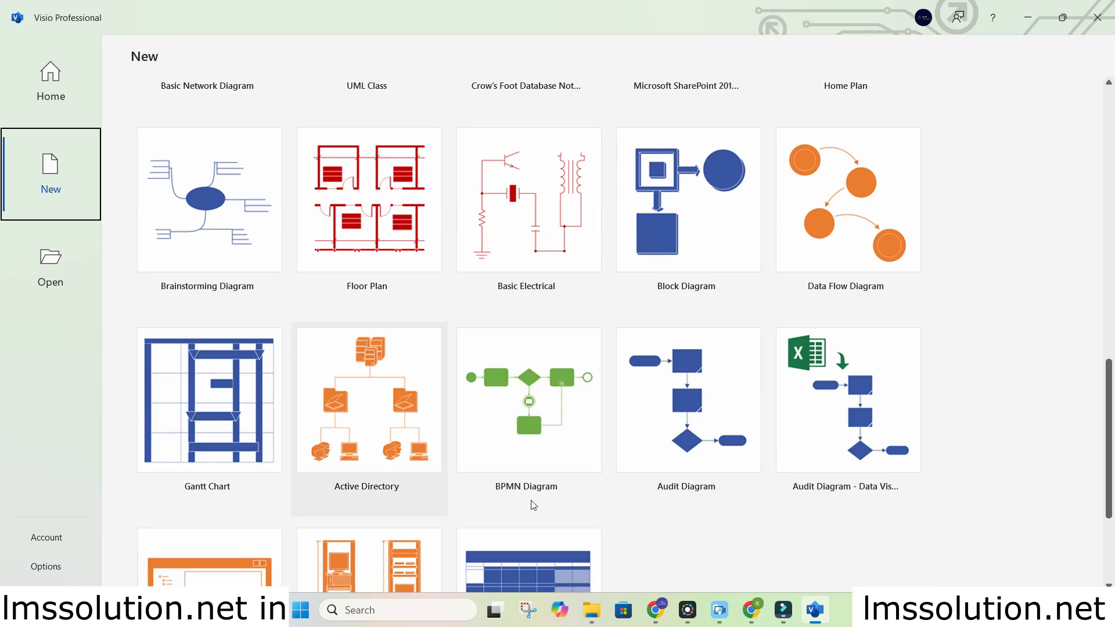
pyautogui.scroll(-5, 159, 477)
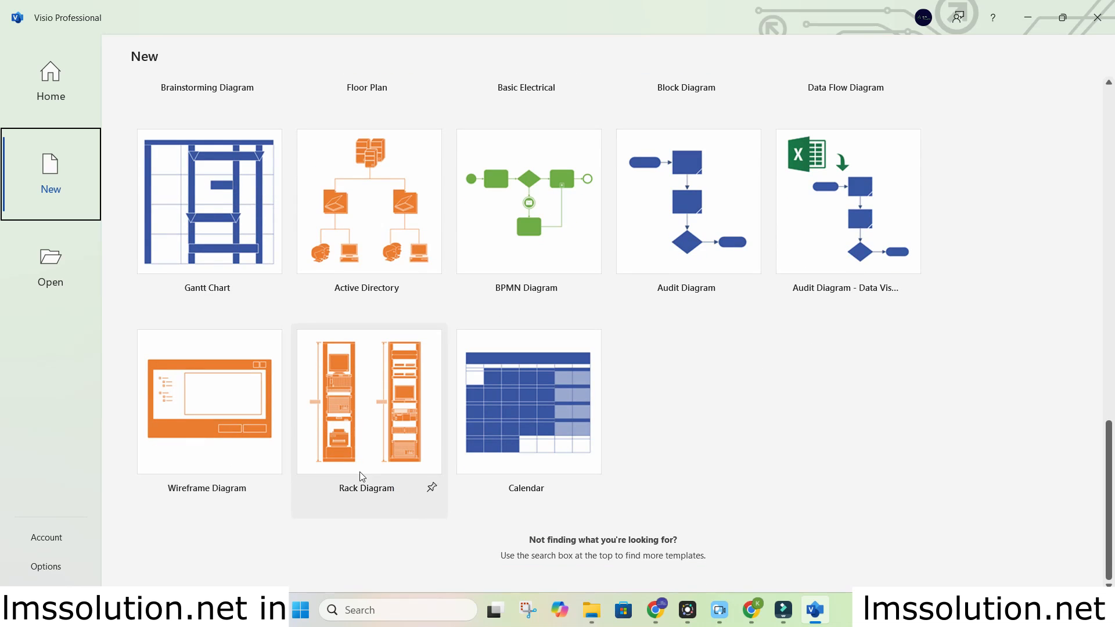
pyautogui.scroll(5, 494, 412)
pyautogui.scroll(15, 494, 412)
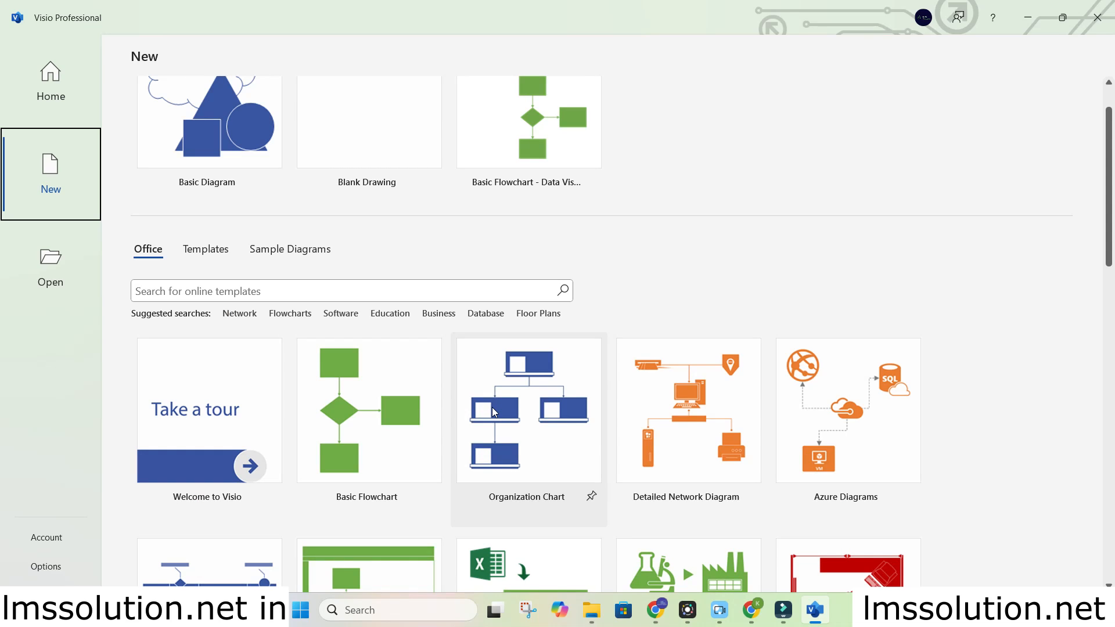
# Look up the suggested Network templates, and replace that search with the suggested Flowcharts templates
pyautogui.click(239, 314)
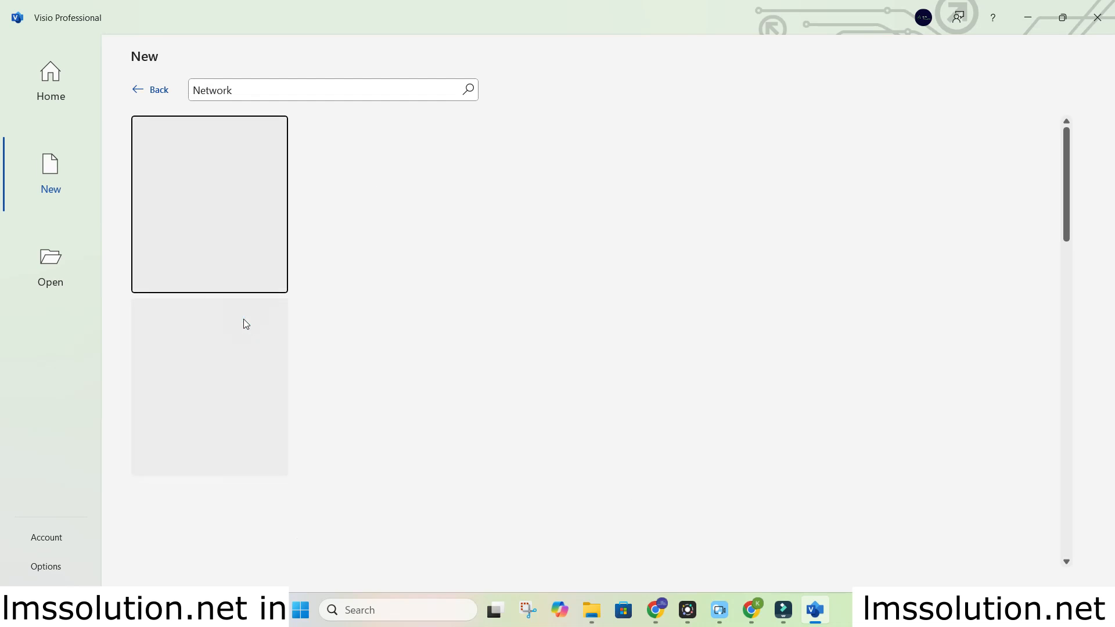
pyautogui.click(152, 90)
pyautogui.click(290, 373)
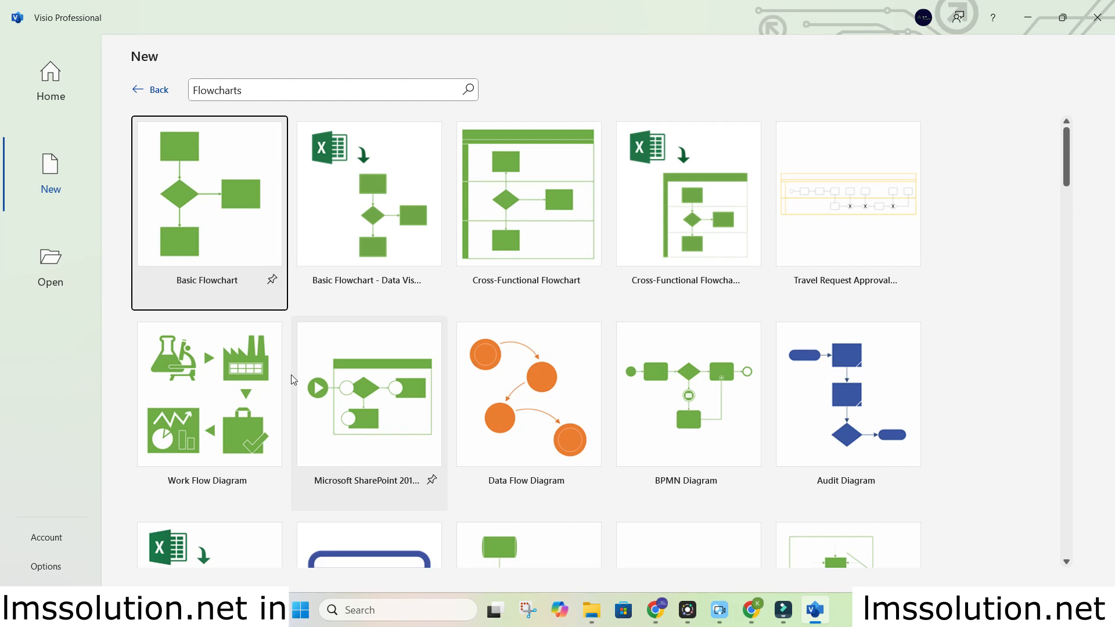
# Examine the flowchart templates, including the process examples and the partner content from Trisotech
pyautogui.scroll(-6, 374, 314)
pyautogui.scroll(-6, 377, 342)
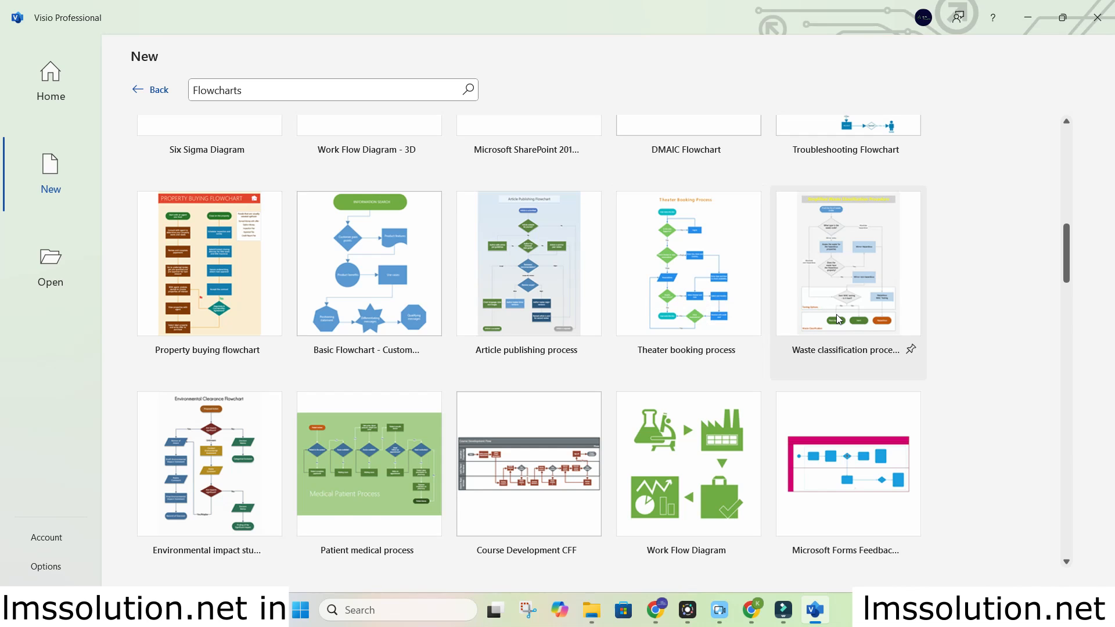
pyautogui.scroll(-1, 443, 358)
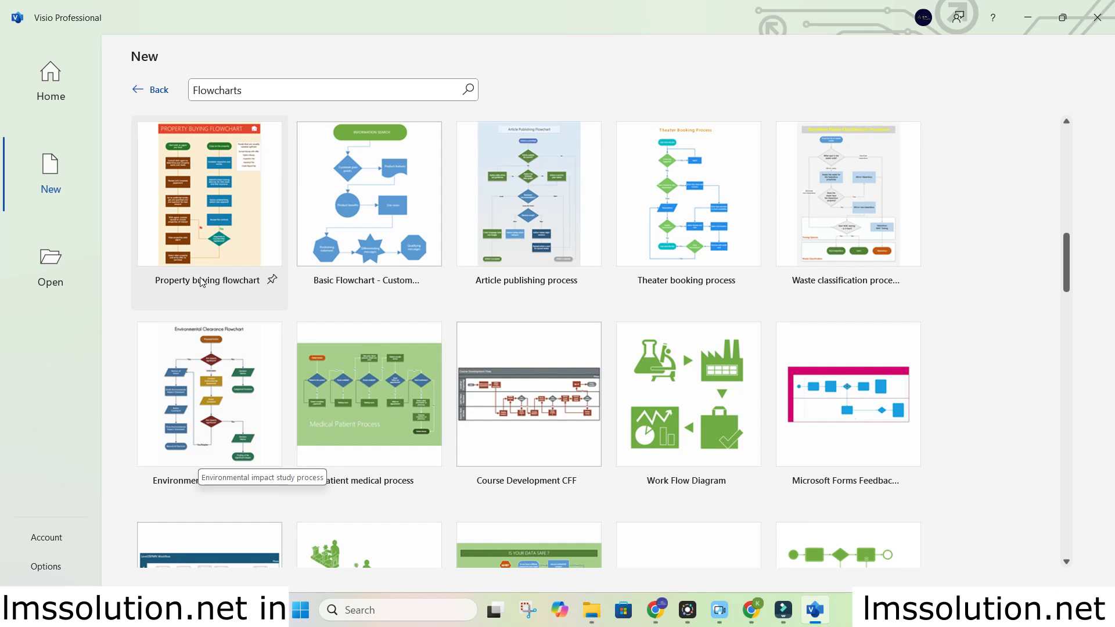
pyautogui.scroll(-3, 199, 281)
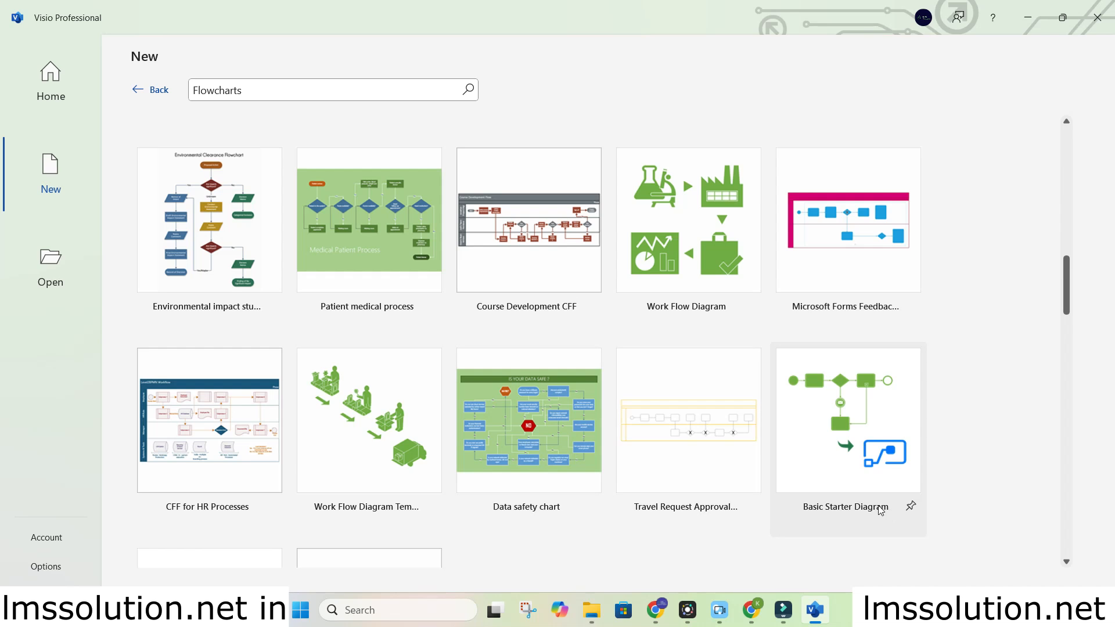
pyautogui.scroll(-5, 429, 372)
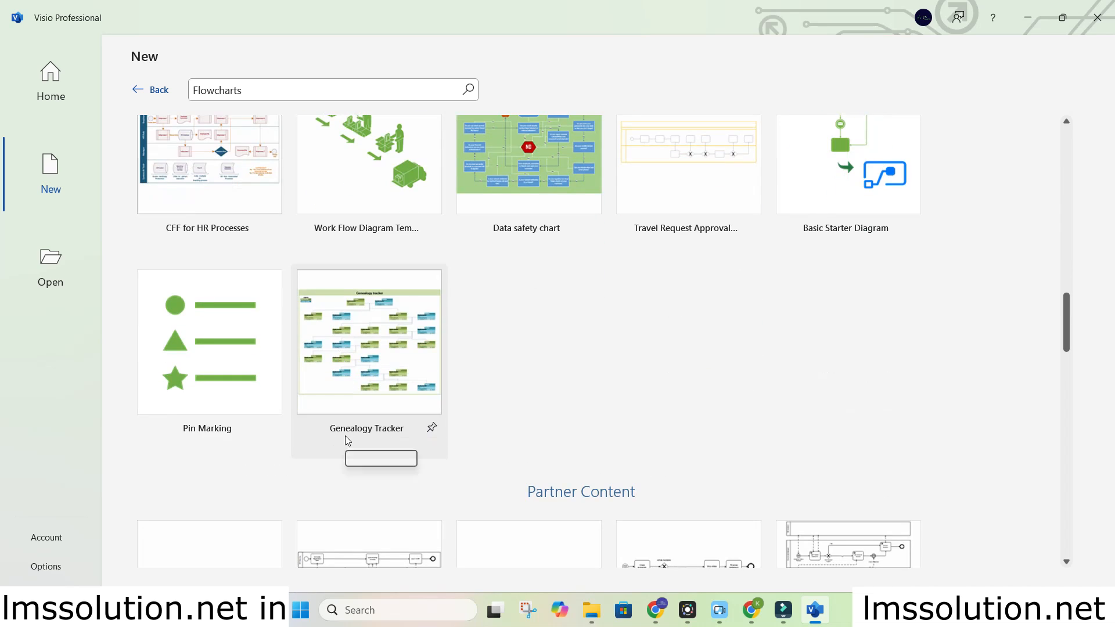
pyautogui.scroll(-4, 277, 413)
pyautogui.scroll(-1, 277, 414)
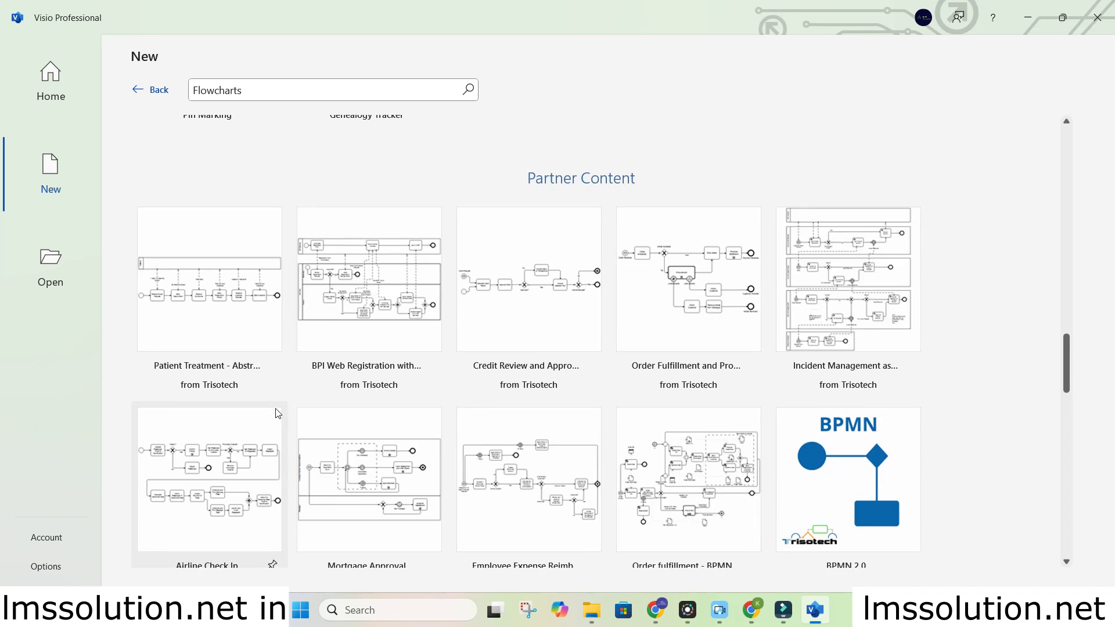
pyautogui.scroll(-9, 471, 245)
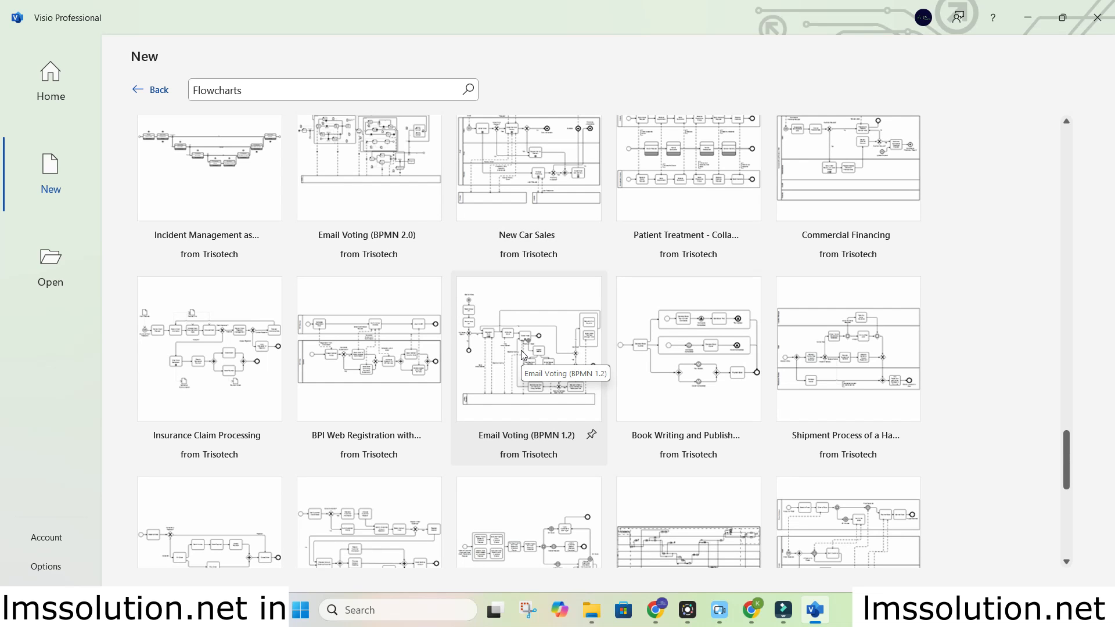
pyautogui.scroll(13, 521, 351)
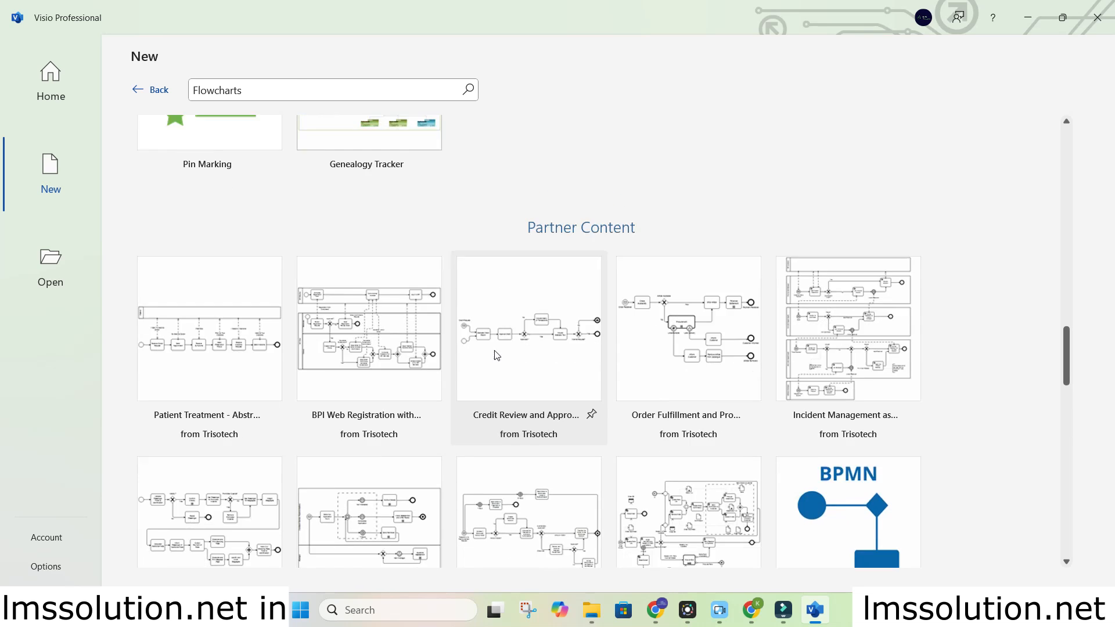
pyautogui.scroll(-19, 496, 355)
pyautogui.scroll(7, 464, 390)
pyautogui.scroll(14, 463, 390)
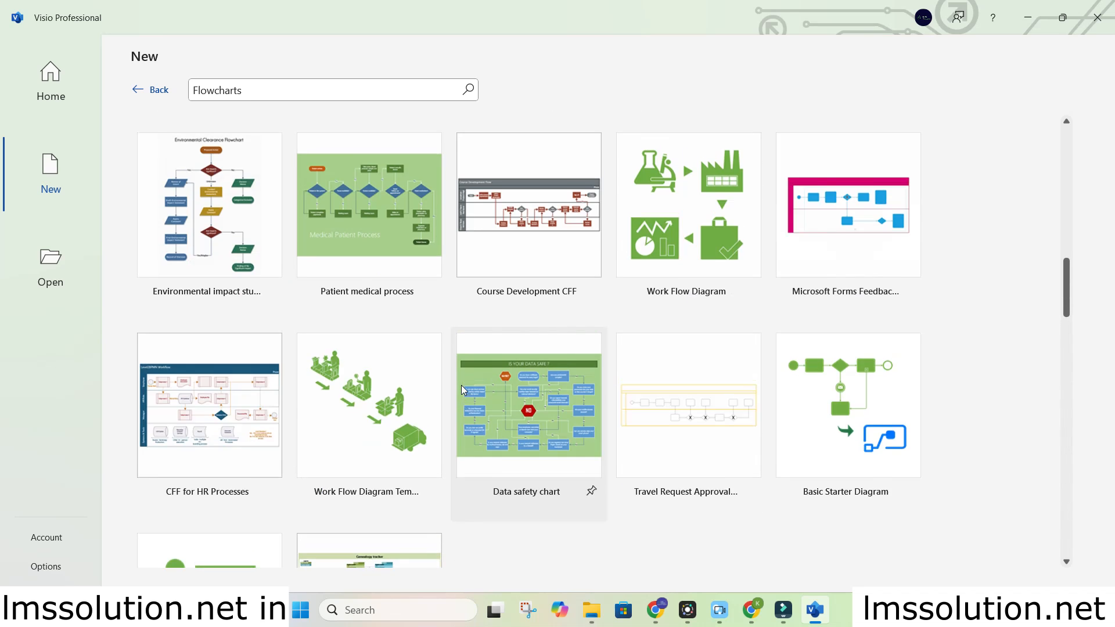
# Create a new drawing from the Patient medical process template
pyautogui.scroll(2, 461, 385)
pyautogui.click(392, 338)
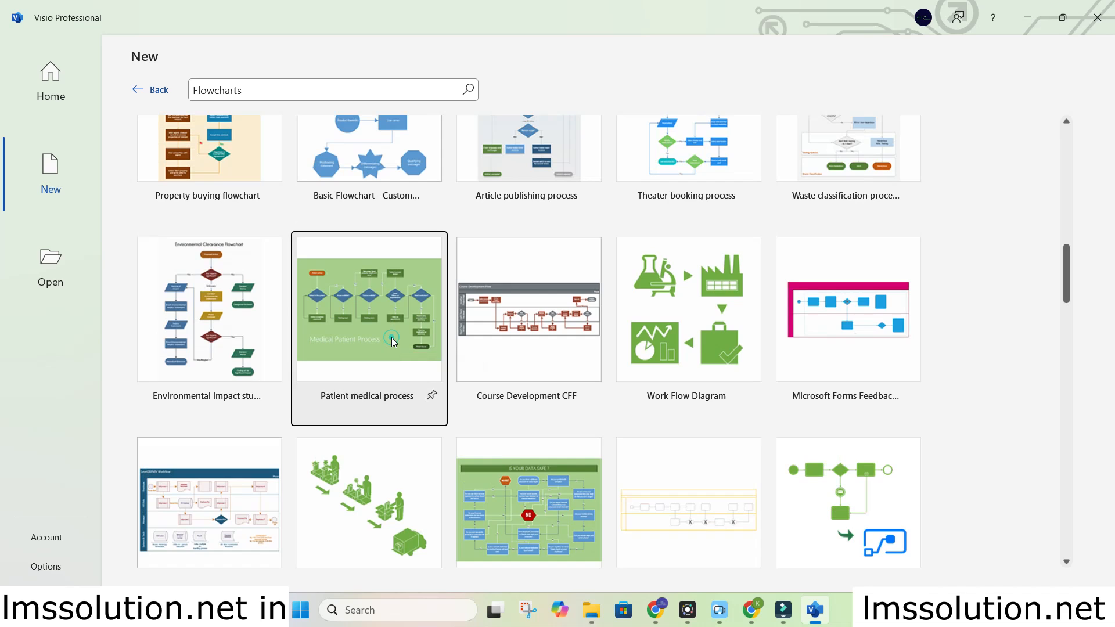
pyautogui.click(653, 354)
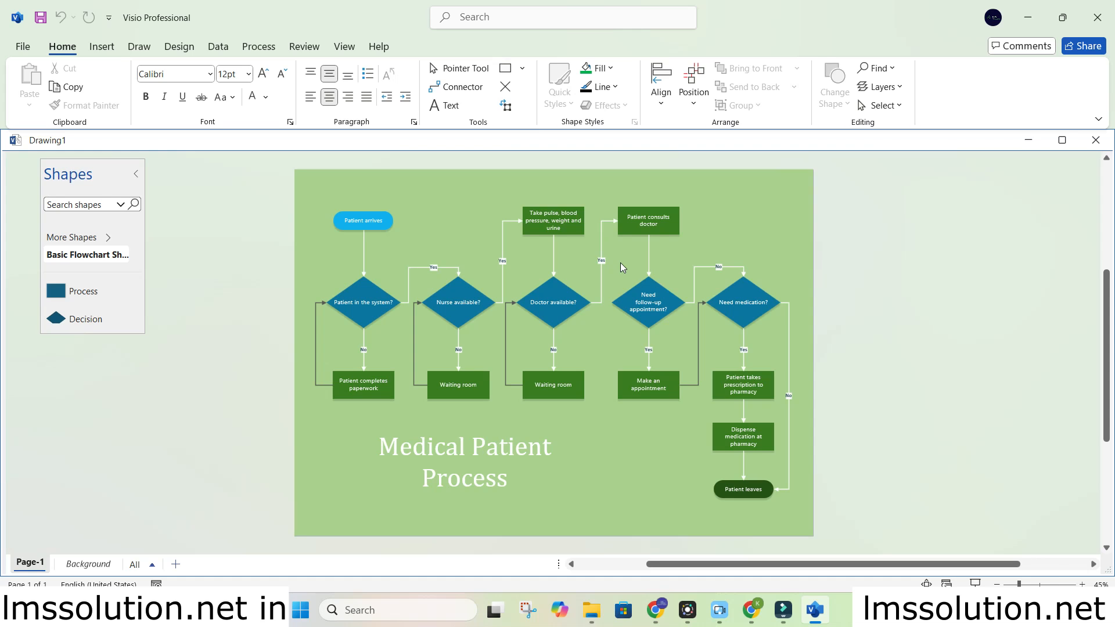
# Replace the text of the "Patient arrives" start shape with "Arrivel of patients"
pyautogui.click(357, 232)
pyautogui.doubleClick(357, 231)
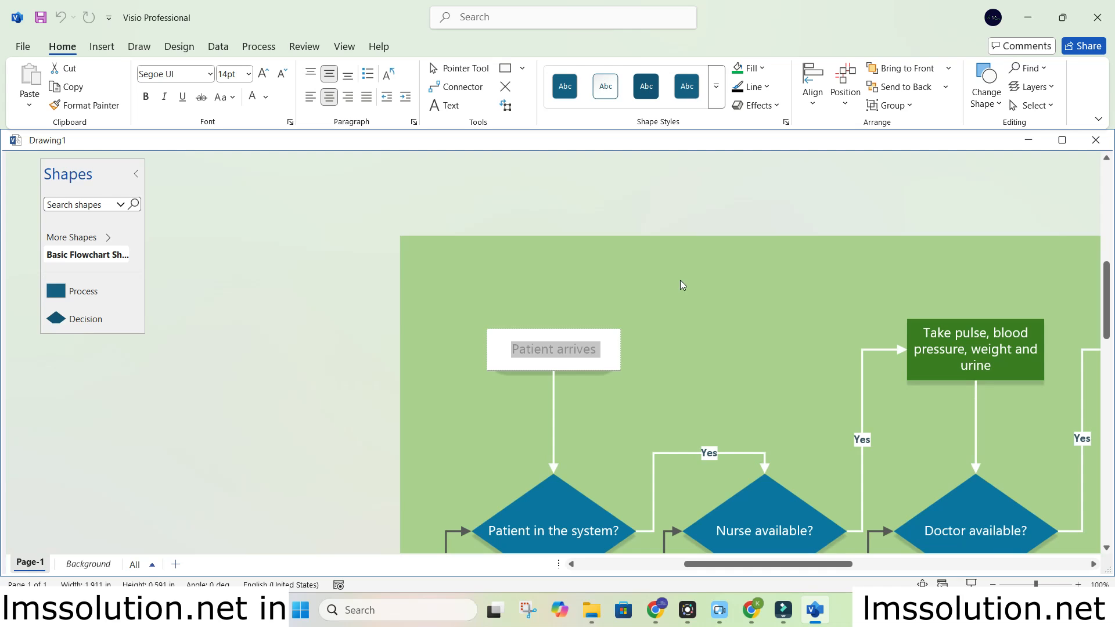
pyautogui.write('arrive')
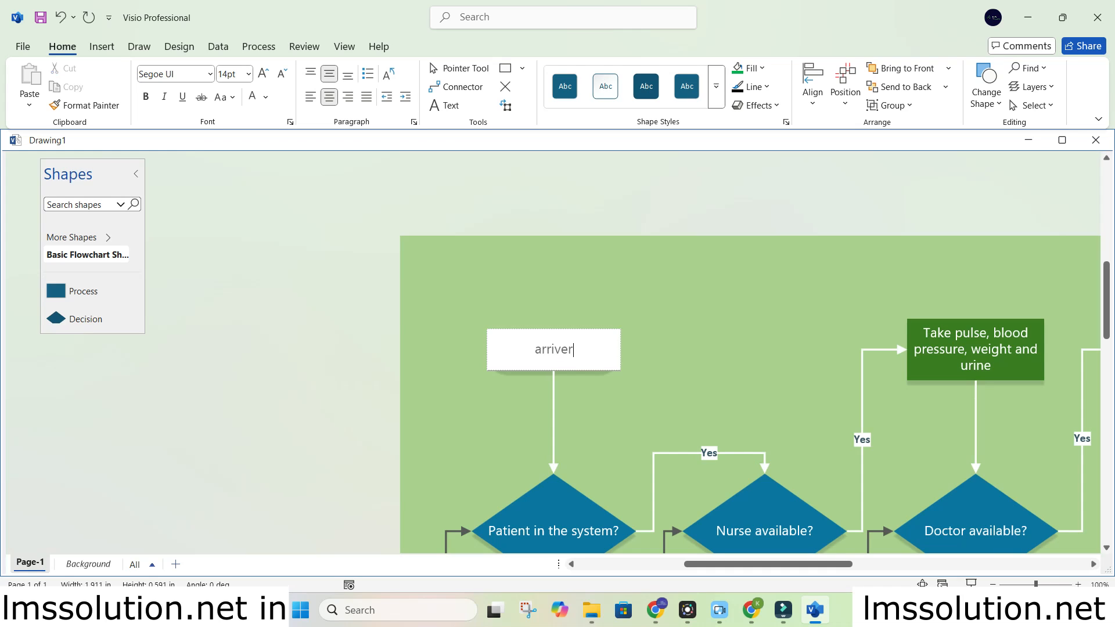
pyautogui.press('BackSpace')
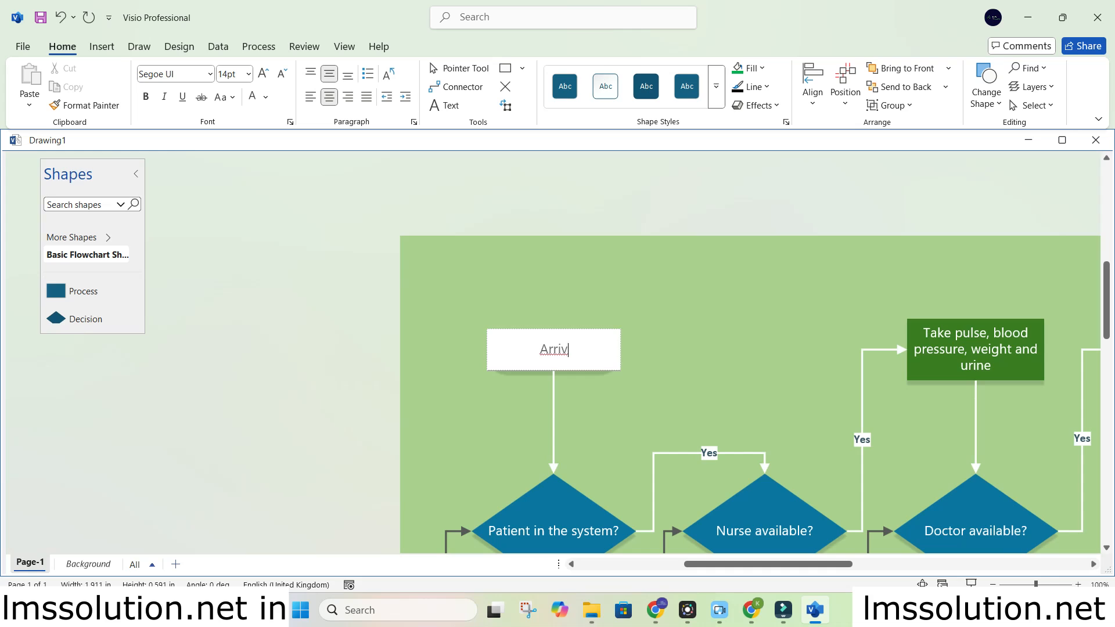
pyautogui.write('l fo')
pyautogui.press('BackSpace')
pyautogui.press('BackSpace')
pyautogui.write('of partients')
pyautogui.click(630, 282)
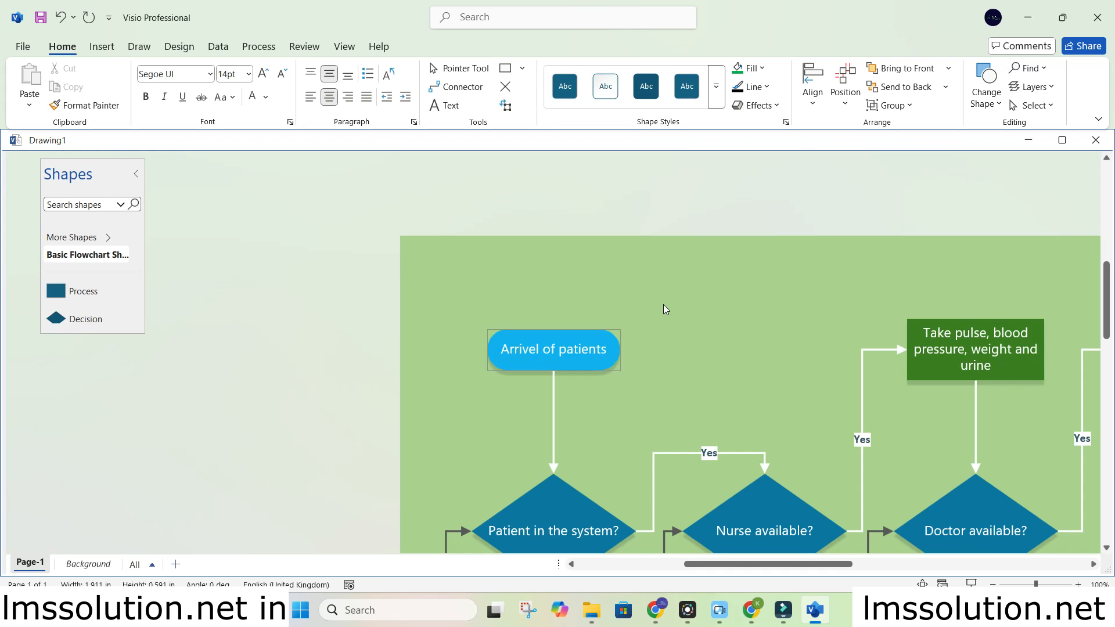
# Fill the patient arrival start shape with a light blue theme color
pyautogui.hotkey('ctrl', 'shift', 'w')
pyautogui.click(347, 225)
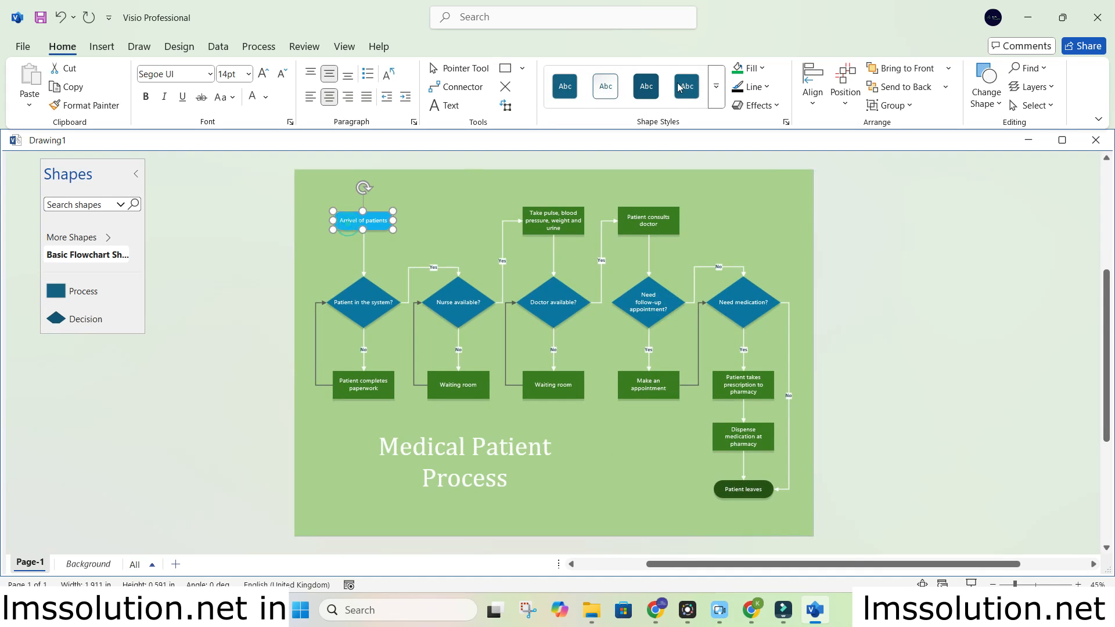
pyautogui.click(752, 68)
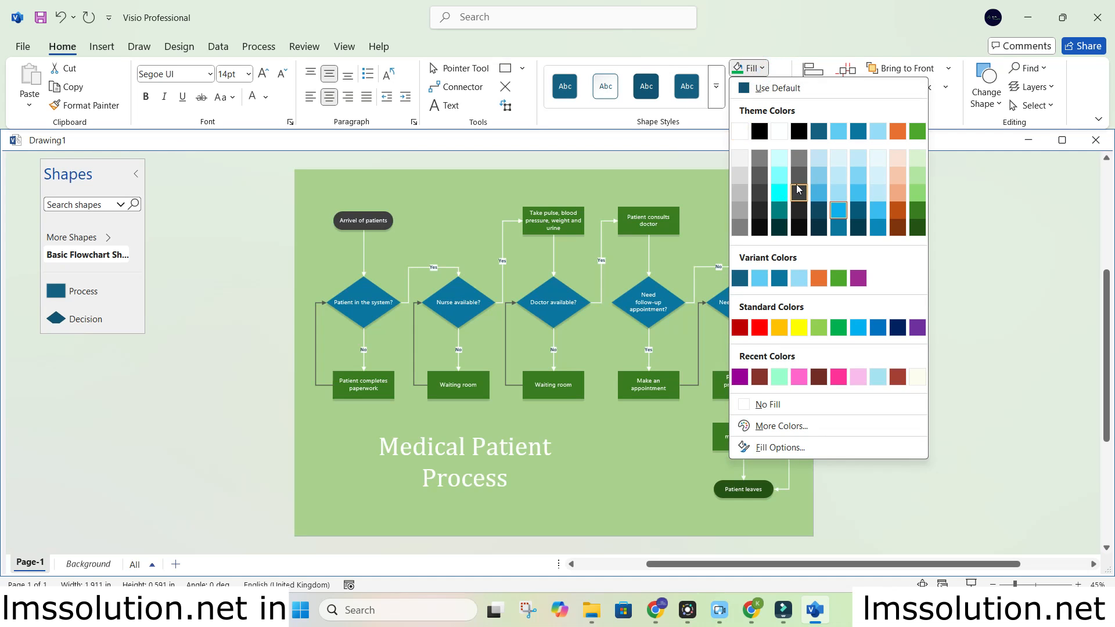
pyautogui.click(838, 191)
pyautogui.click(443, 212)
# Change the font color of the patient arrival start shape to black
pyautogui.click(349, 223)
pyautogui.click(248, 96)
pyautogui.click(265, 97)
pyautogui.click(270, 166)
pyautogui.click(269, 164)
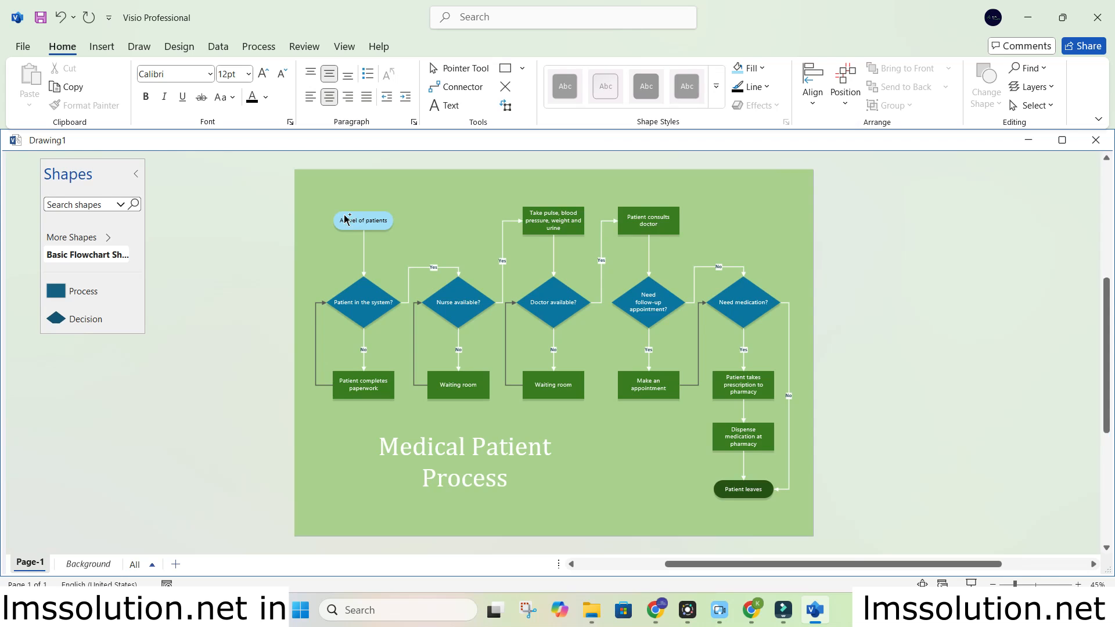
# Correct the spelling in the start shape so its text reads "Arrival of patients"
pyautogui.scroll(5, 350, 221)
pyautogui.doubleClick(371, 231)
pyautogui.click(379, 230)
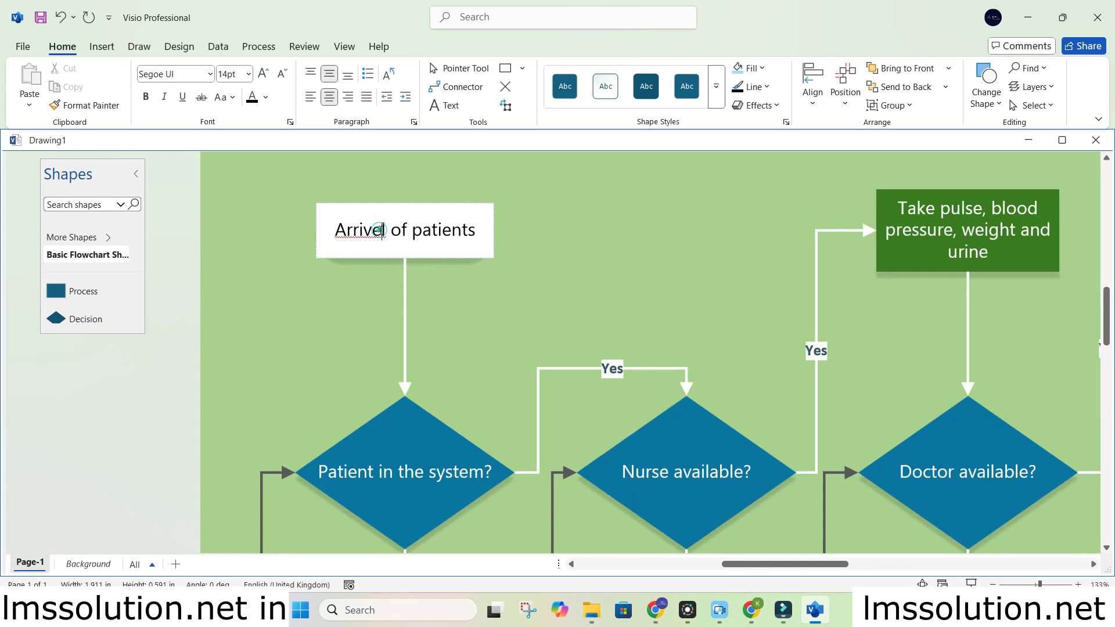
pyautogui.press('BackSpace')
pyautogui.write('a')
pyautogui.click(517, 282)
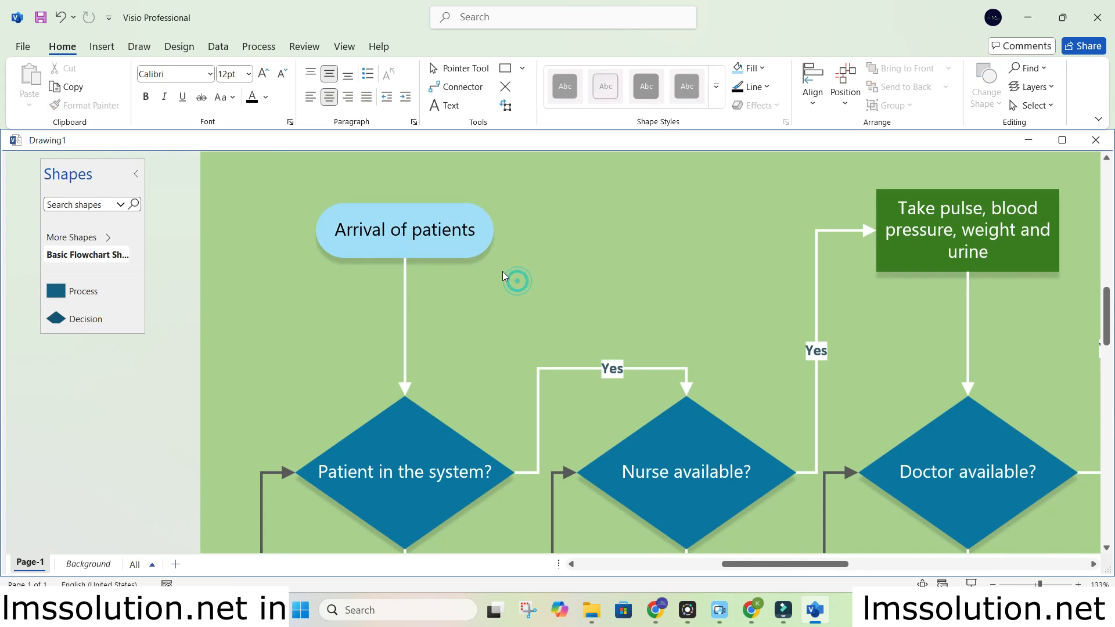
# Apply the first bevel preset in the second row of the bevel gallery to the "Patient in the system?" decision shape
pyautogui.keyDown('ctrl'); pyautogui.scroll(-3, 489, 271); pyautogui.keyUp('ctrl')
pyautogui.scroll(-2, 487, 273)
pyautogui.click(466, 290)
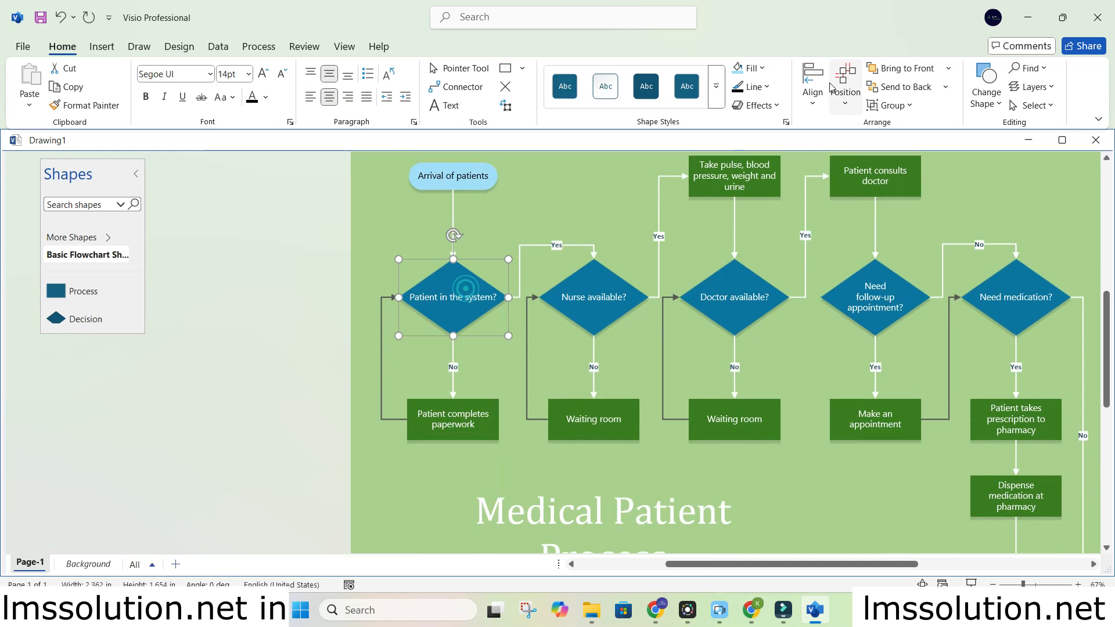
pyautogui.click(776, 105)
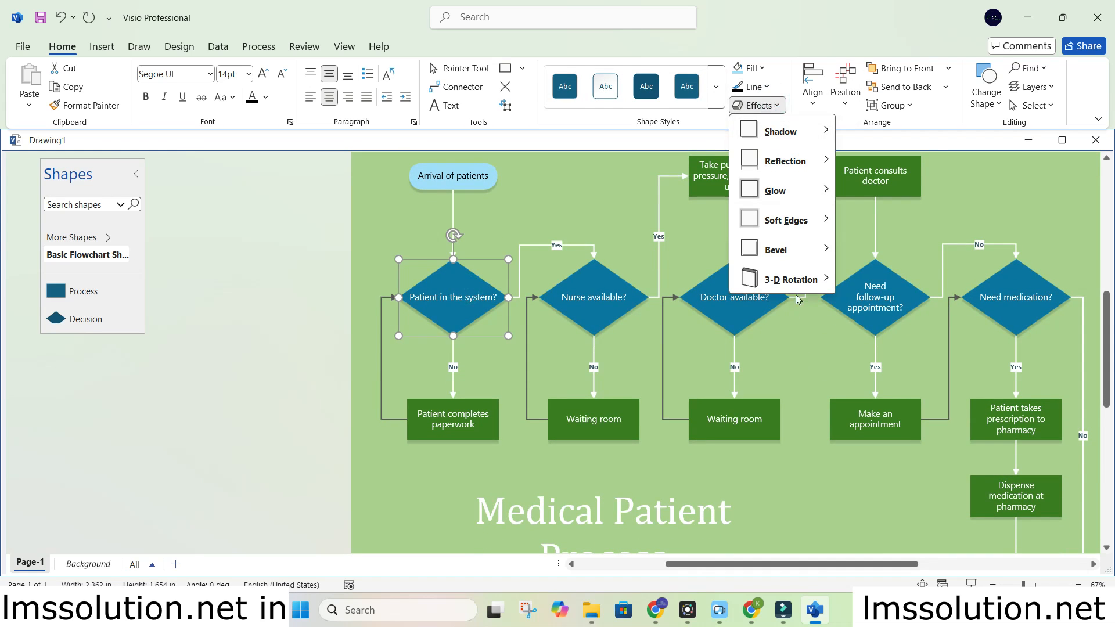
pyautogui.moveTo(817, 249)
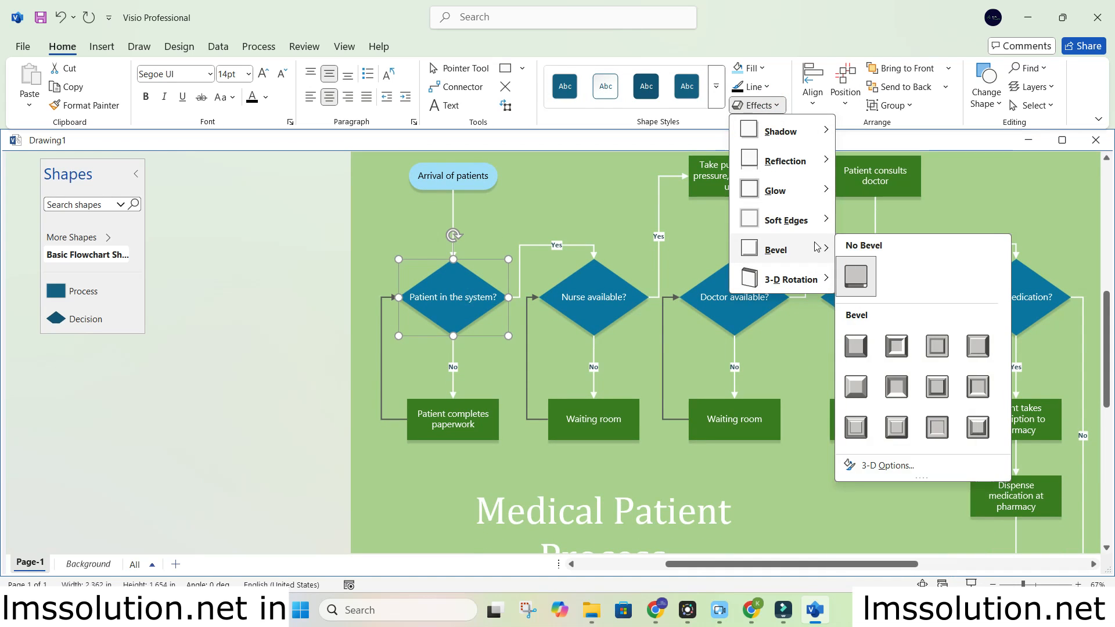
pyautogui.click(862, 387)
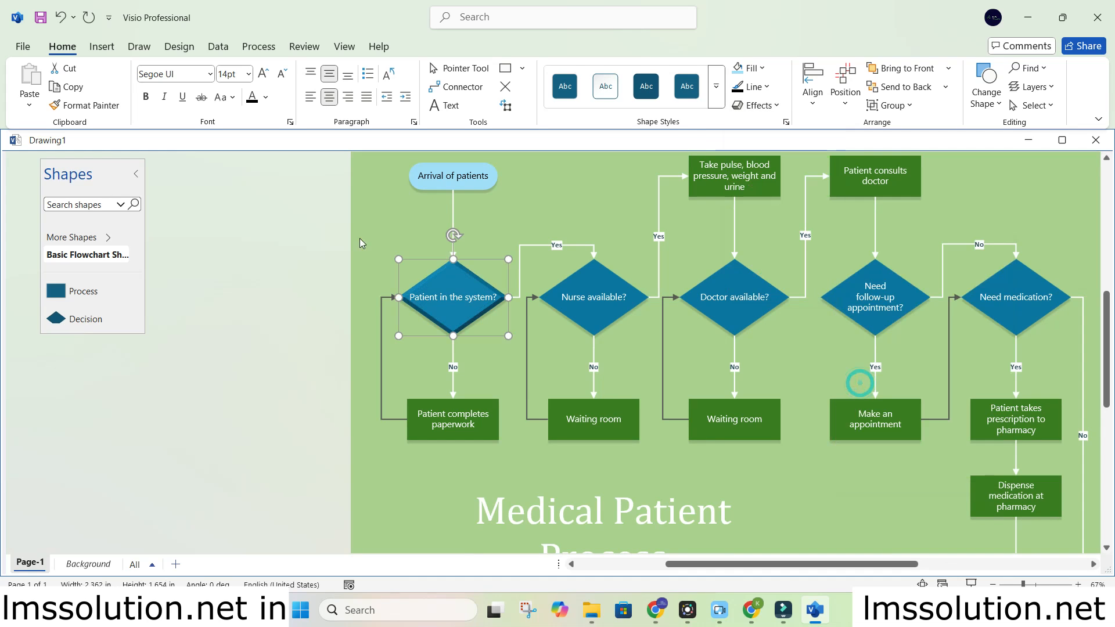
# Set the outline of the "Doctor available?" decision shape to a dark orange theme color
pyautogui.click(722, 306)
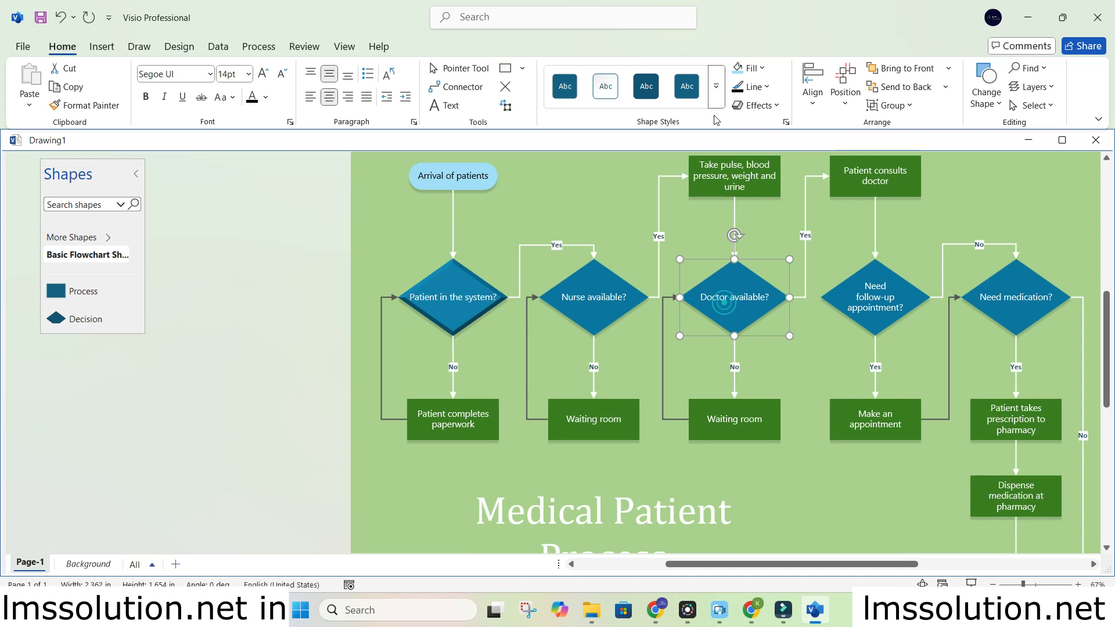
pyautogui.click(765, 87)
pyautogui.click(899, 232)
pyautogui.click(833, 252)
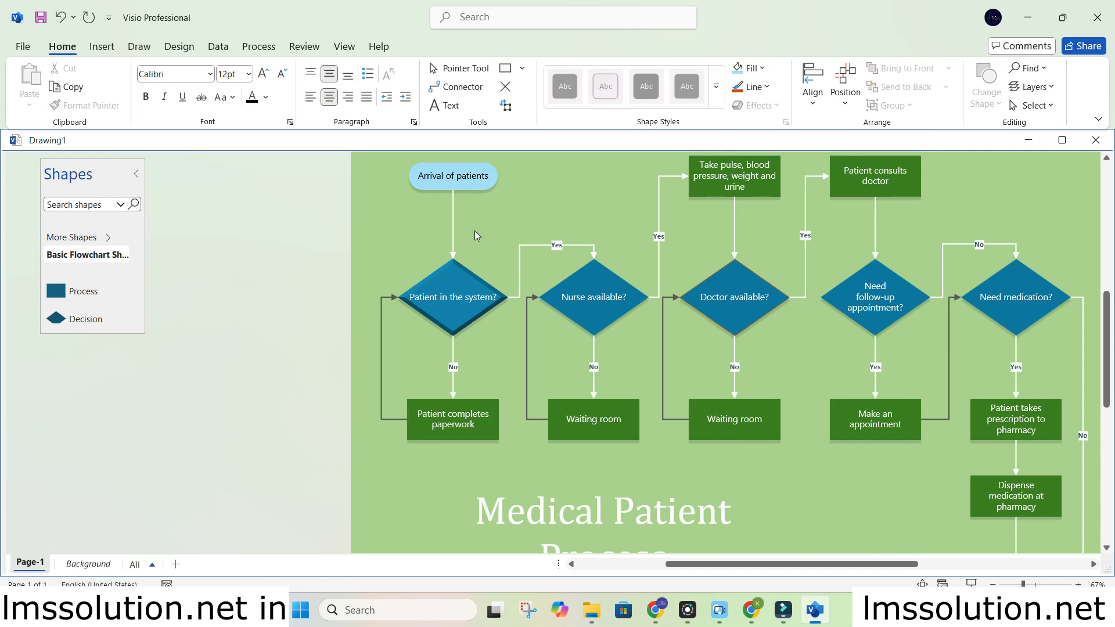
# Group the "Arrival of patients", "Patient in the system?" and "Patient completes paperwork" shapes together with their connectors
pyautogui.scroll(-2, 475, 231)
pyautogui.scroll(1, 475, 231)
pyautogui.moveTo(392, 156); pyautogui.dragTo(517, 414)
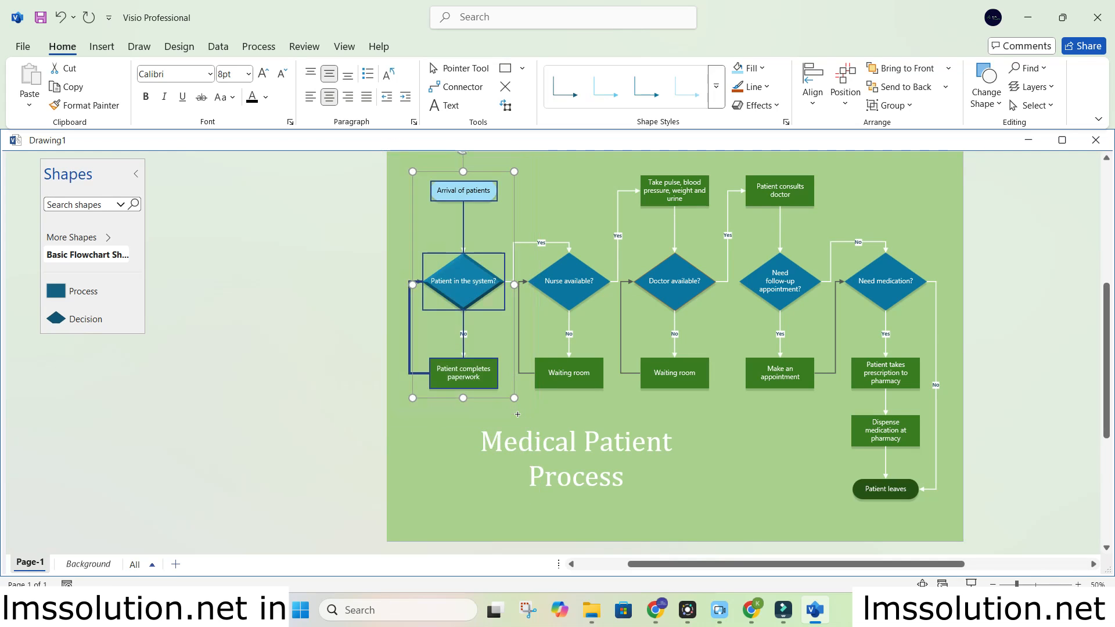
pyautogui.click(497, 17)
pyautogui.write('grop')
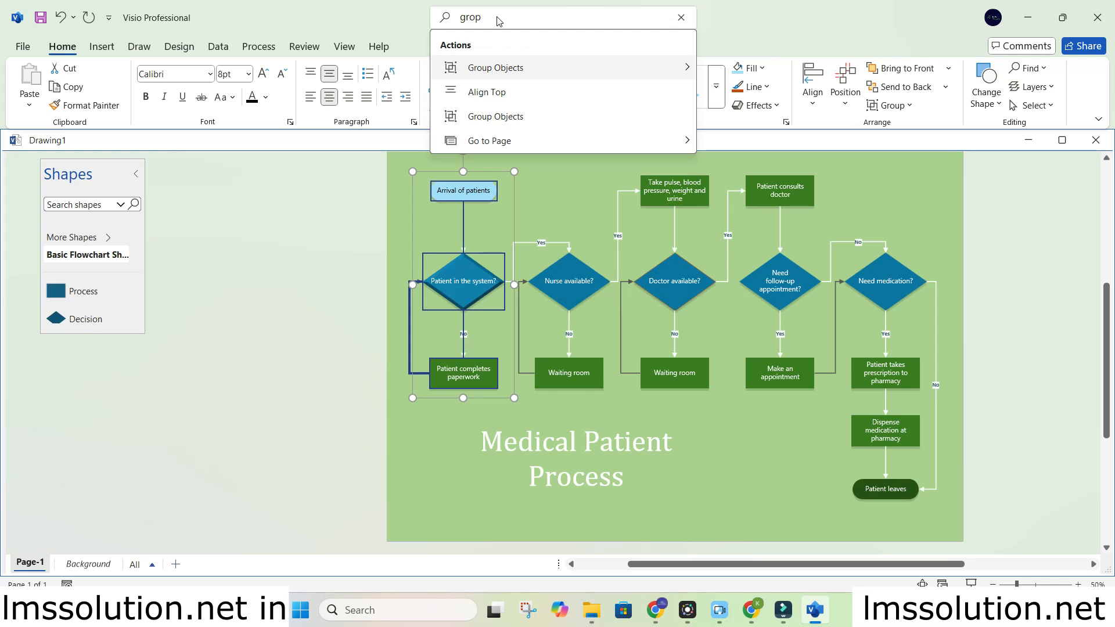
pyautogui.moveTo(498, 68)
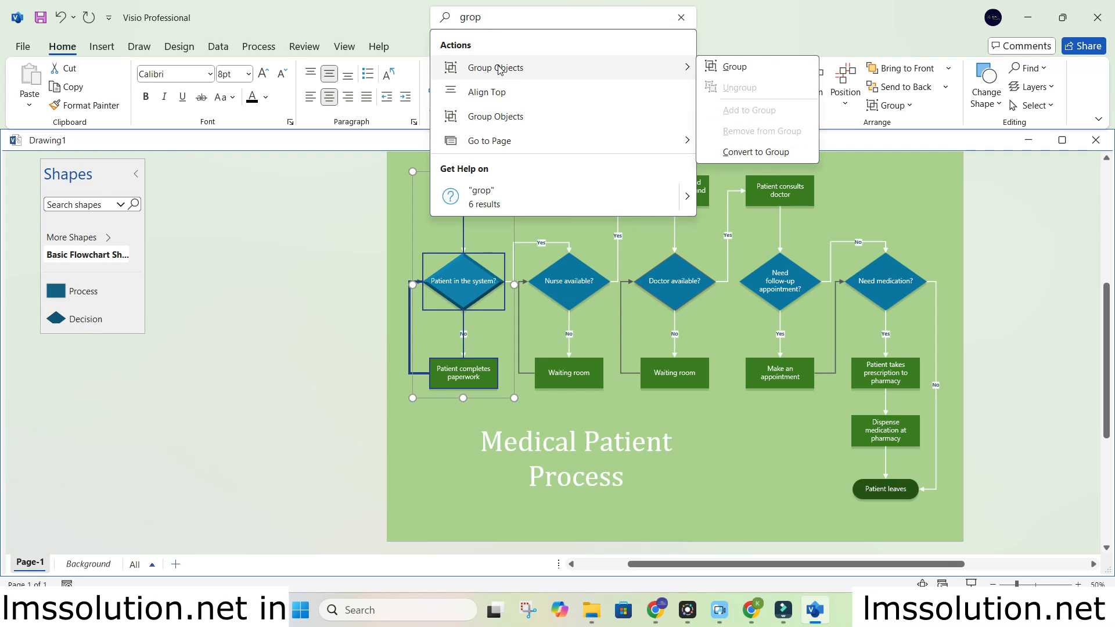
pyautogui.click(753, 68)
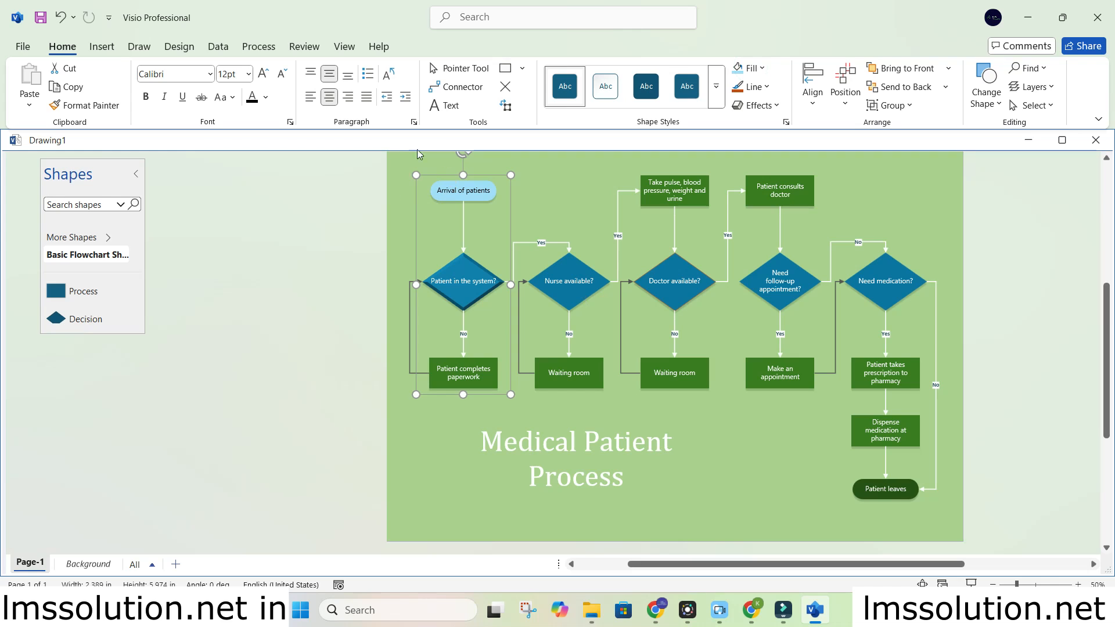
# Move the grouped patient arrival column over the "Make an appointment" shape and return it beside the "Nurse available?" column
pyautogui.moveTo(445, 280); pyautogui.dragTo(762, 424)
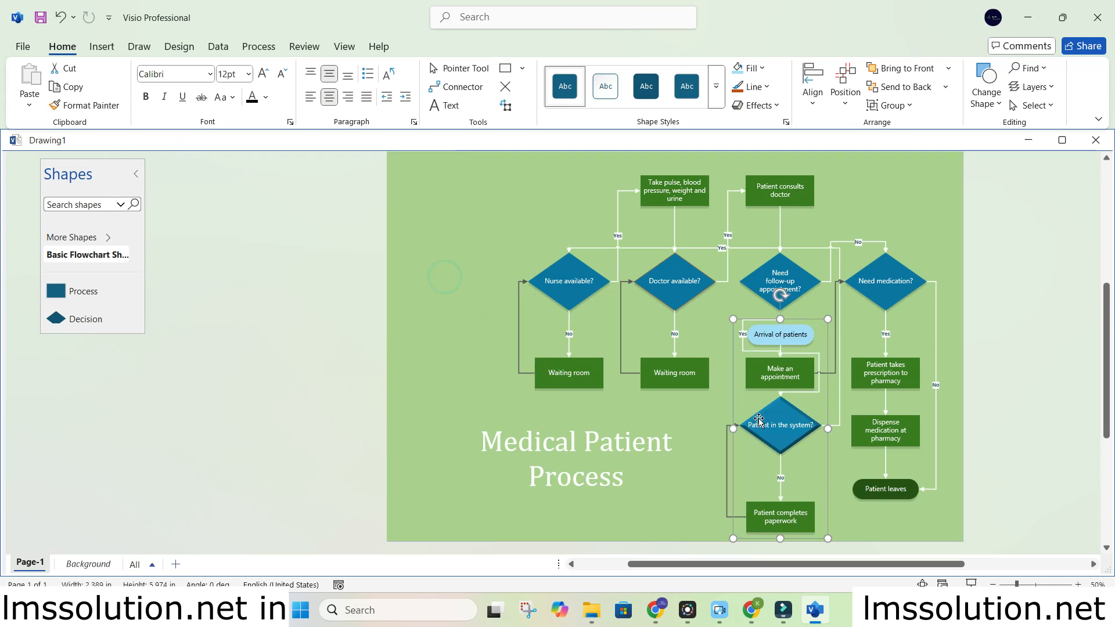
pyautogui.moveTo(457, 256); pyautogui.dragTo(460, 269)
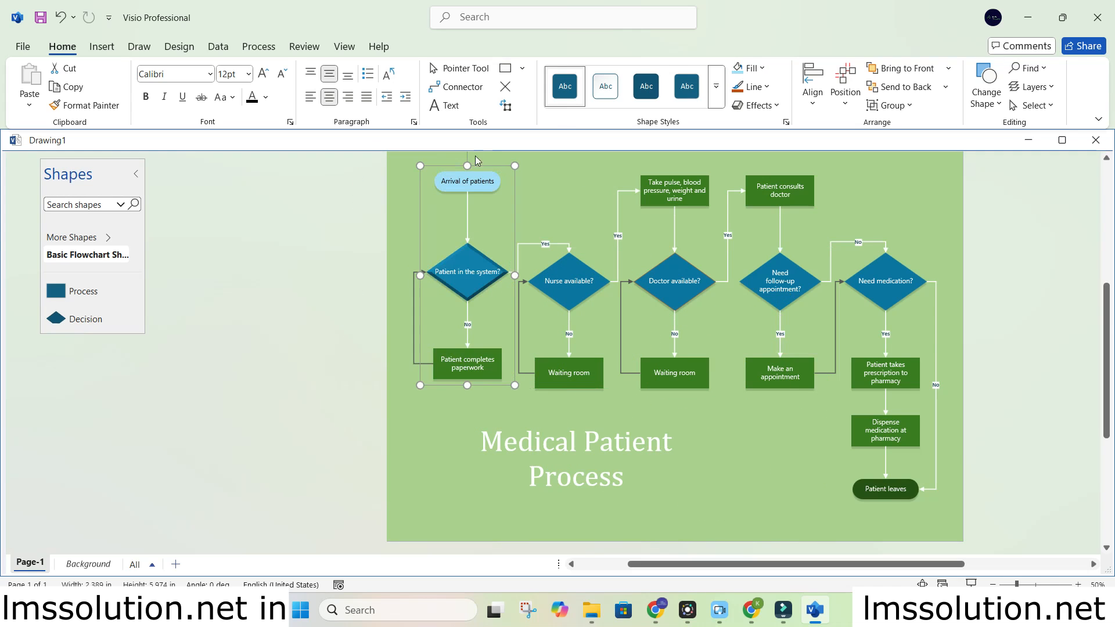
pyautogui.moveTo(464, 257); pyautogui.dragTo(461, 261)
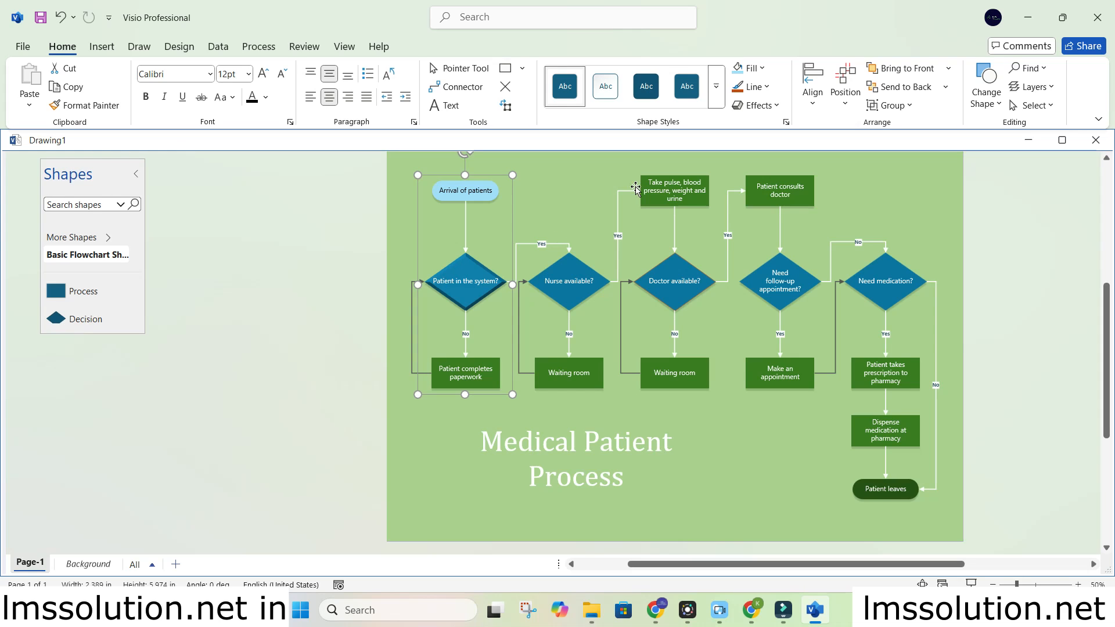
# Set the line color of the grouped patient arrival column to the recent pink color
pyautogui.scroll(3, 640, 173)
pyautogui.scroll(-2, 641, 173)
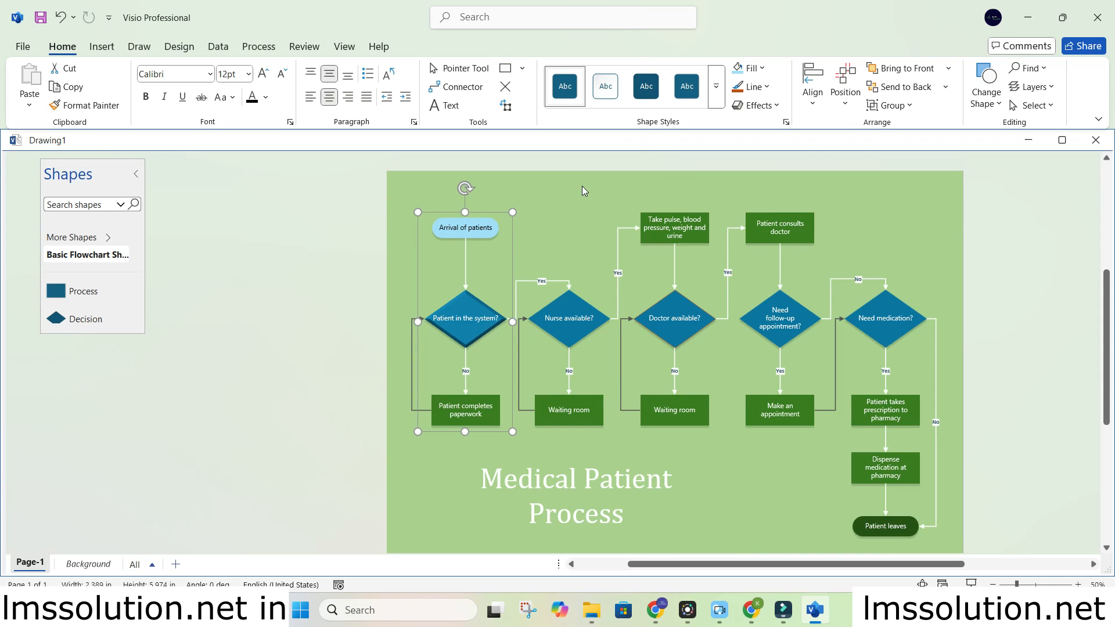
pyautogui.click(767, 86)
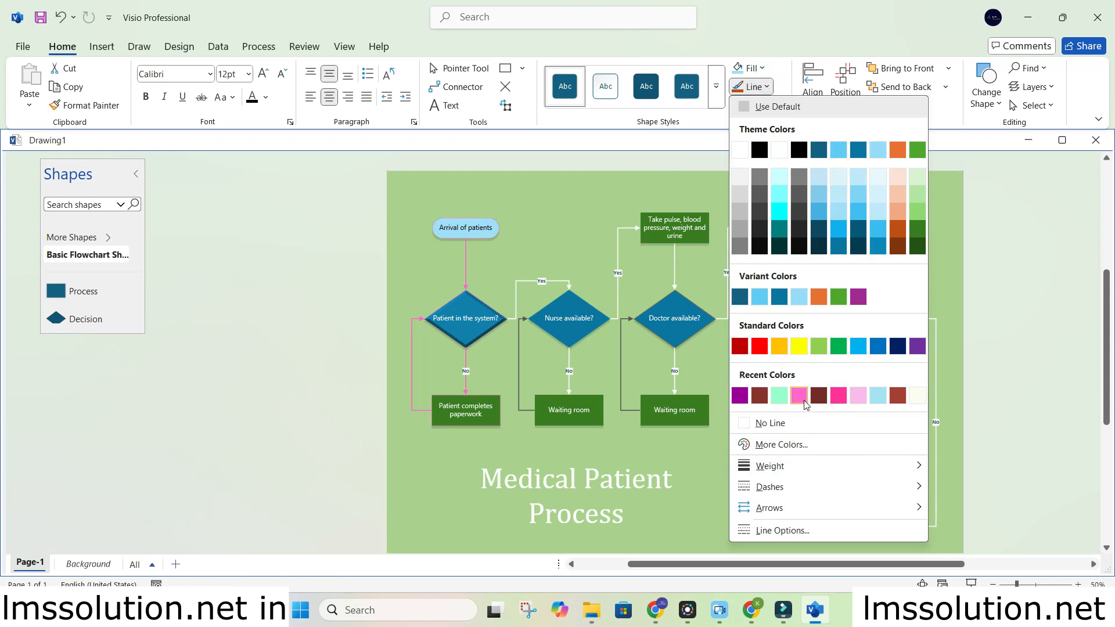
pyautogui.click(764, 393)
pyautogui.click(772, 404)
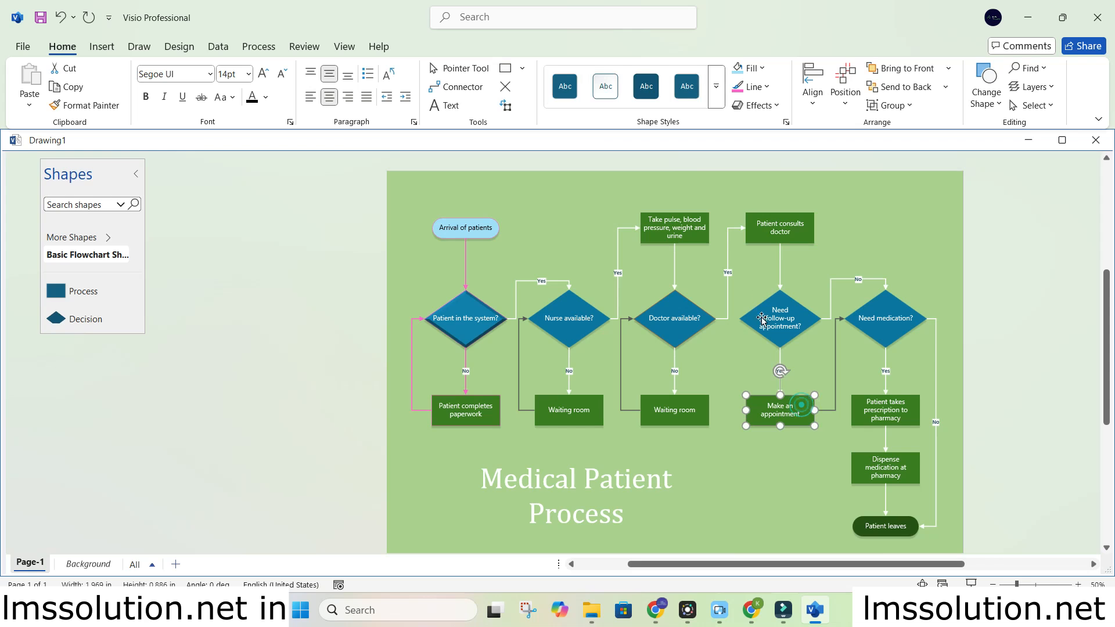
# Detach the "Yes" connector between "Doctor available?" and "Patient consults doctor" by moving it down over the "Doctor available?" shape
pyautogui.click(729, 272)
pyautogui.write('Yes')
pyautogui.click(548, 370)
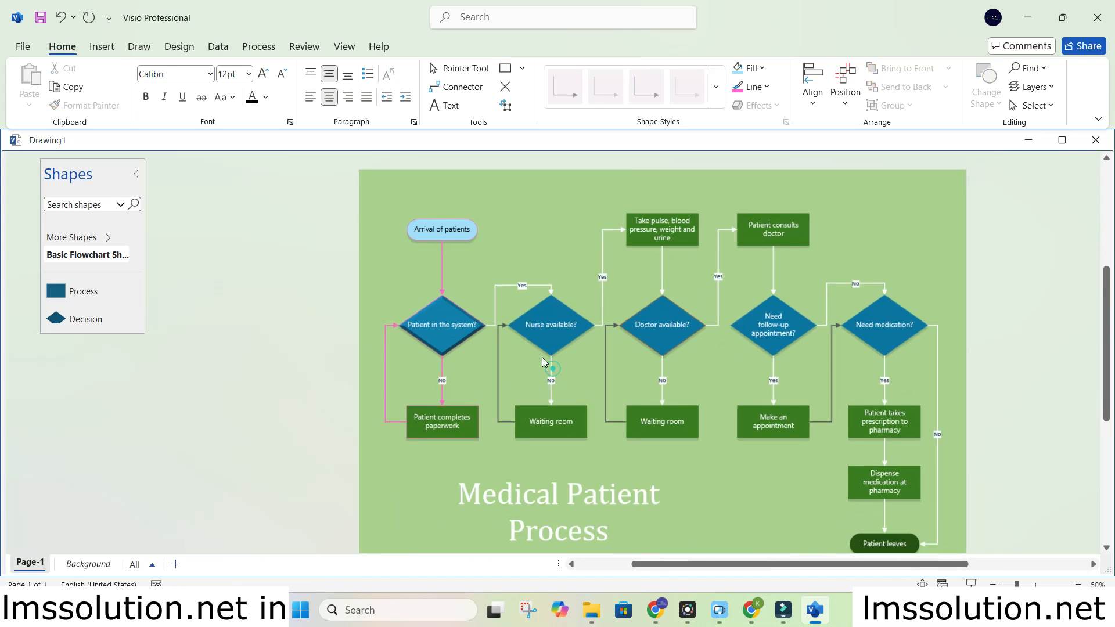
pyautogui.scroll(3, 733, 293)
pyautogui.moveTo(722, 251); pyautogui.dragTo(688, 313)
pyautogui.click(702, 308)
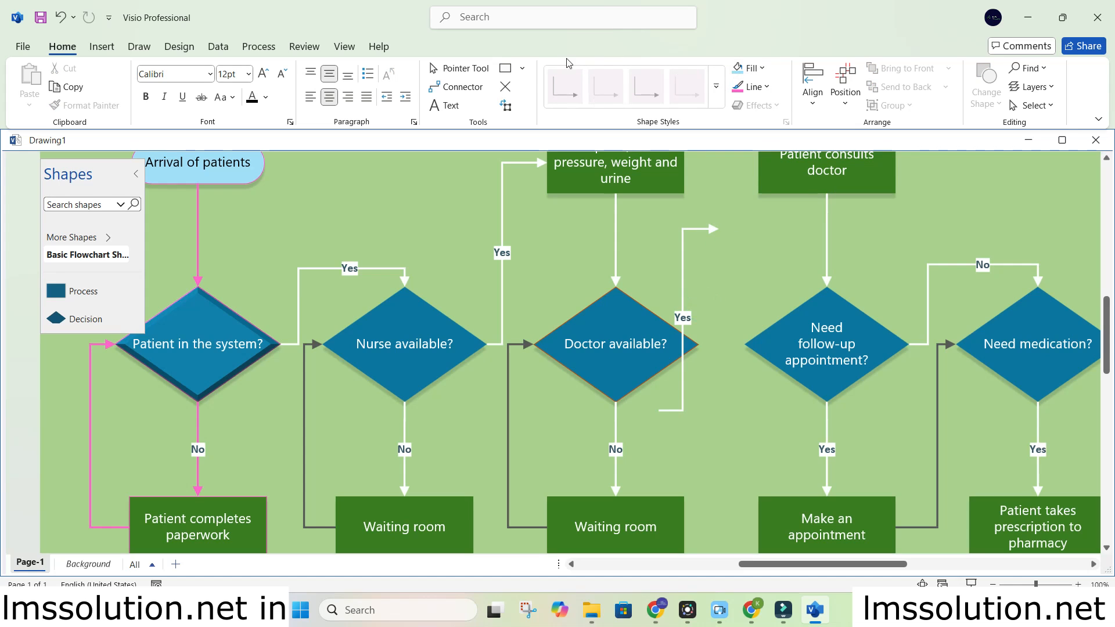
# Draw a horizontal line about 1.125 in long above and beside "Need follow-up appointment?" and give its right end a solid arrowhead
pyautogui.click(523, 69)
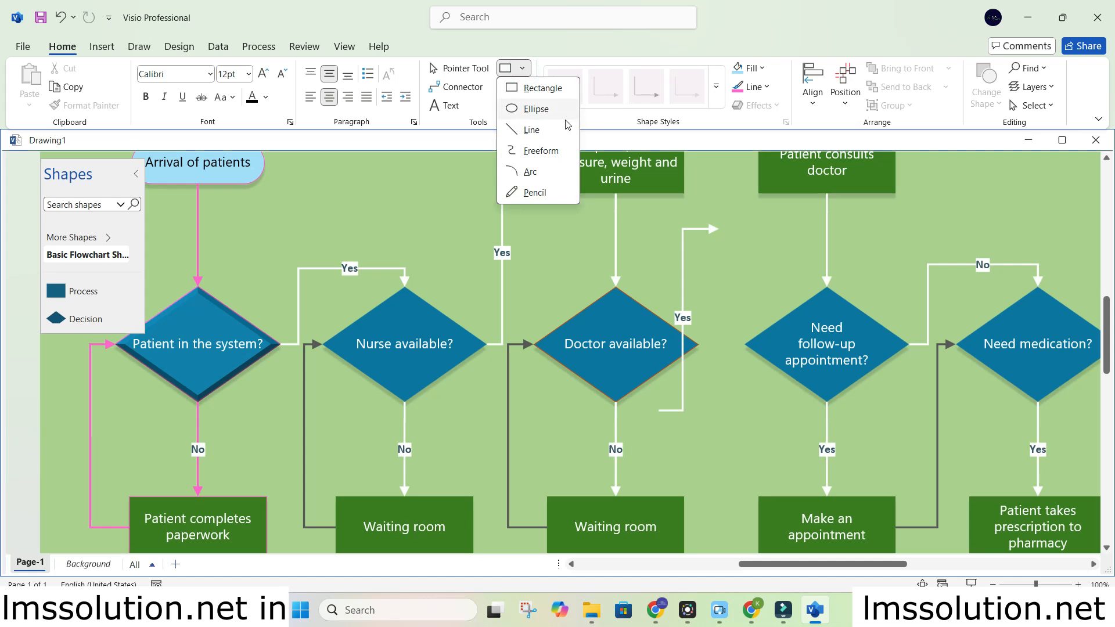
pyautogui.click(551, 130)
pyautogui.moveTo(728, 254); pyautogui.dragTo(807, 253)
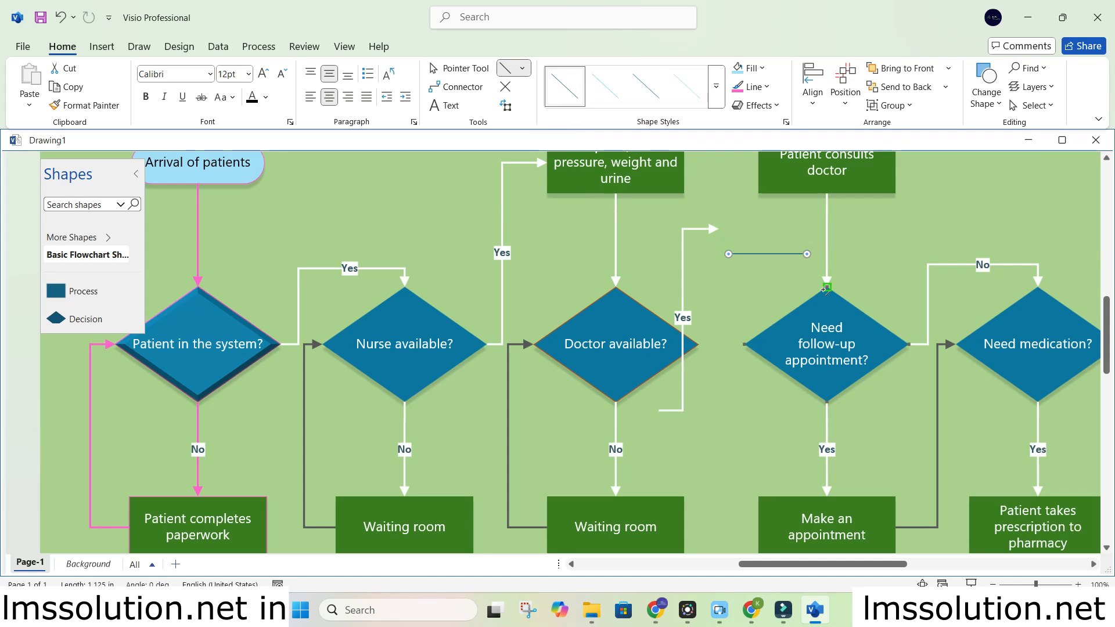
pyautogui.click(767, 87)
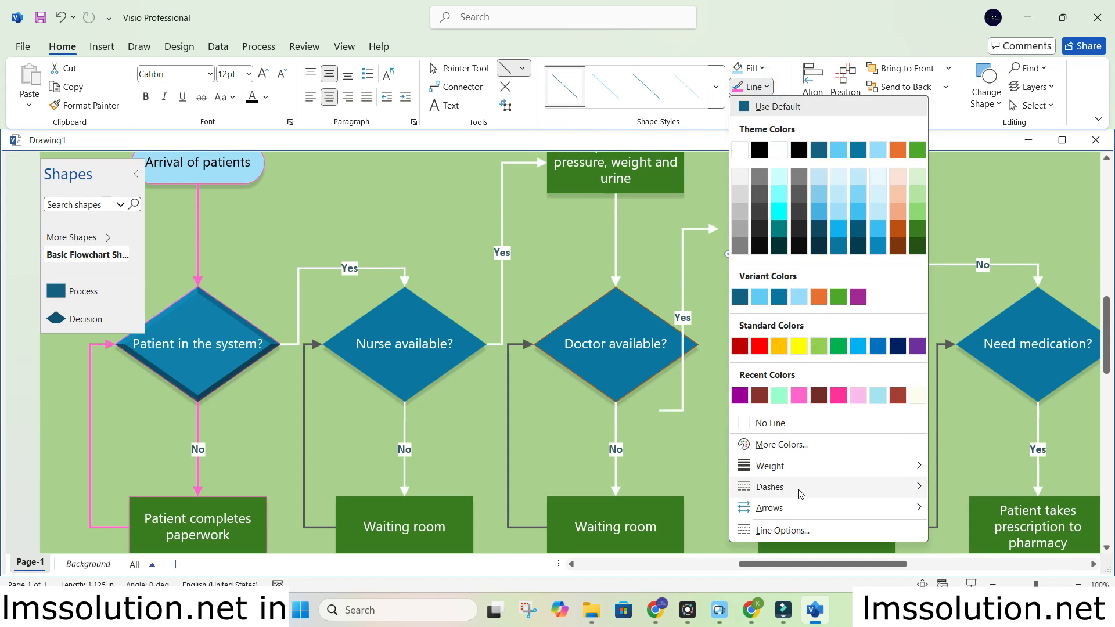
pyautogui.moveTo(800, 515)
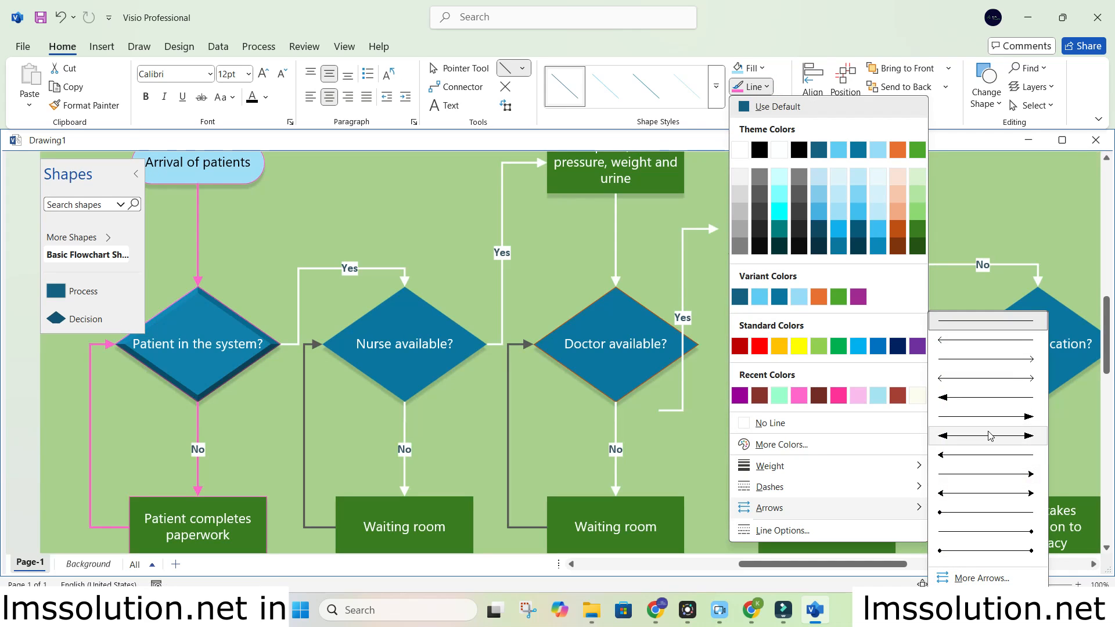
pyautogui.click(989, 415)
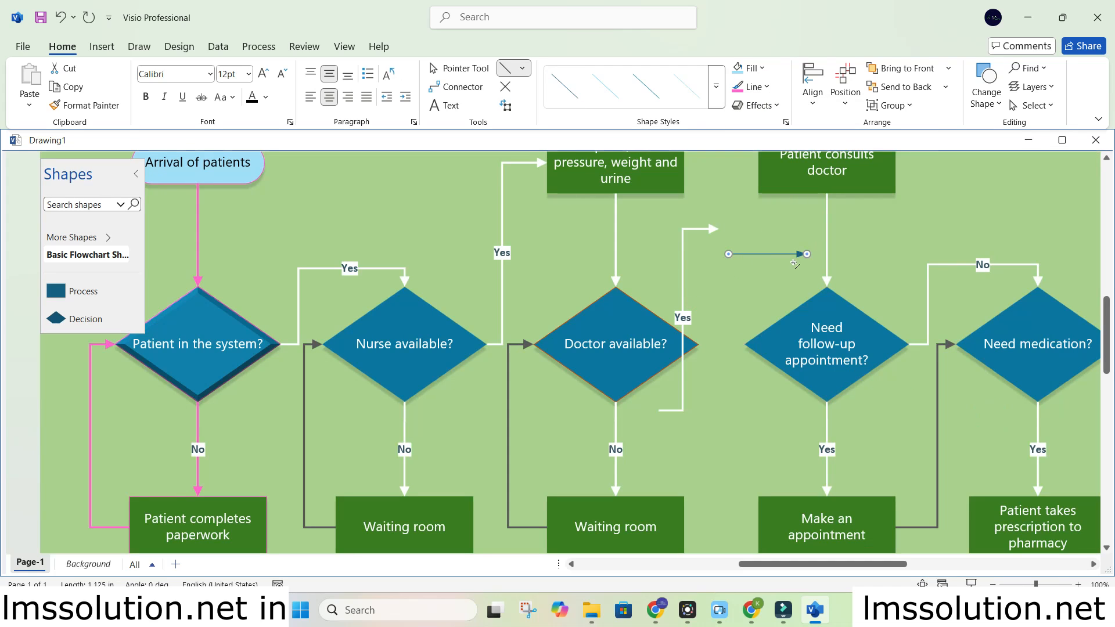
# Undo the stray diagonal line and move the blue arrow up so it points into the "Patient consults doctor" shape
pyautogui.moveTo(780, 254); pyautogui.dragTo(746, 193)
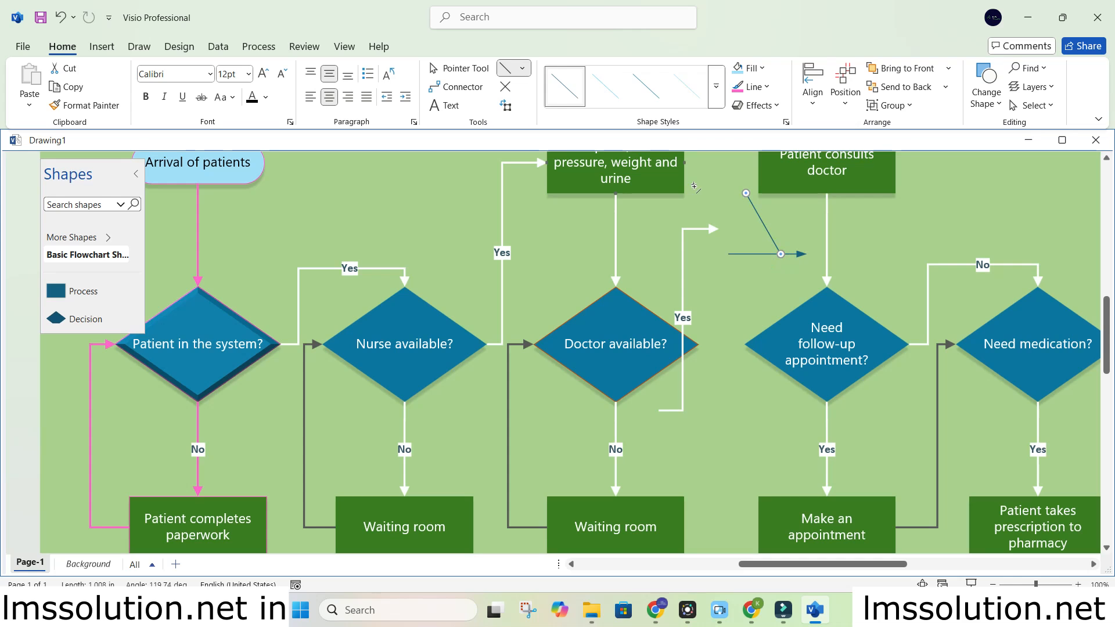
pyautogui.hotkey('ctrl', 'z')
pyautogui.click(454, 75)
pyautogui.click(772, 254)
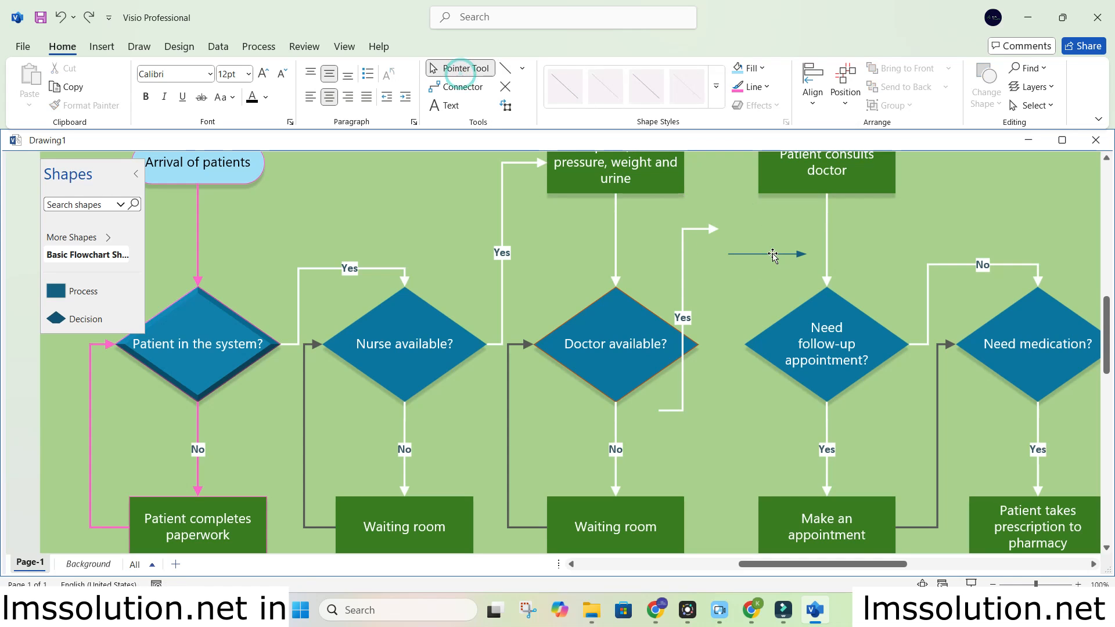
pyautogui.scroll(1, 720, 159)
pyautogui.moveTo(720, 159); pyautogui.dragTo(734, 182)
# Color the detached "Yes" connector beside the "Doctor available?" shape pink
pyautogui.click(704, 248)
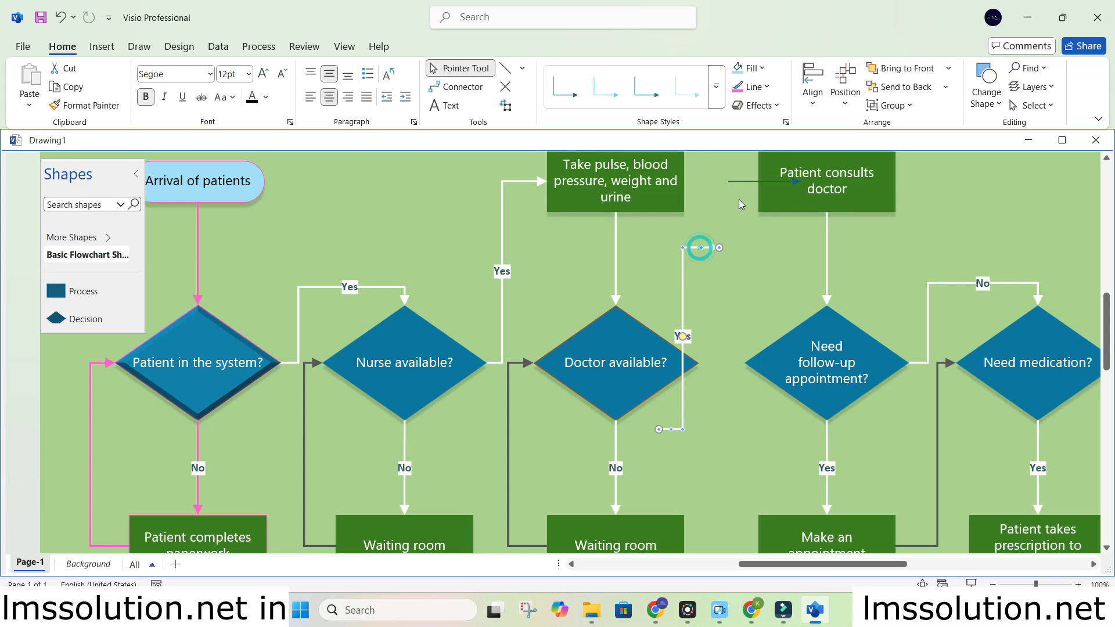
pyautogui.click(736, 89)
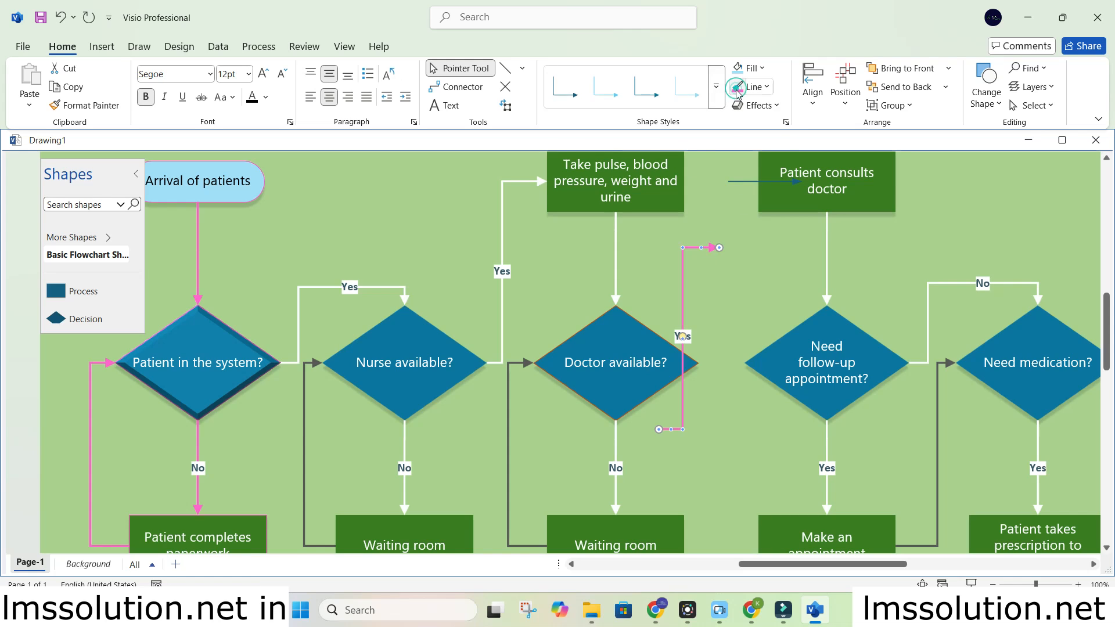
pyautogui.click(714, 340)
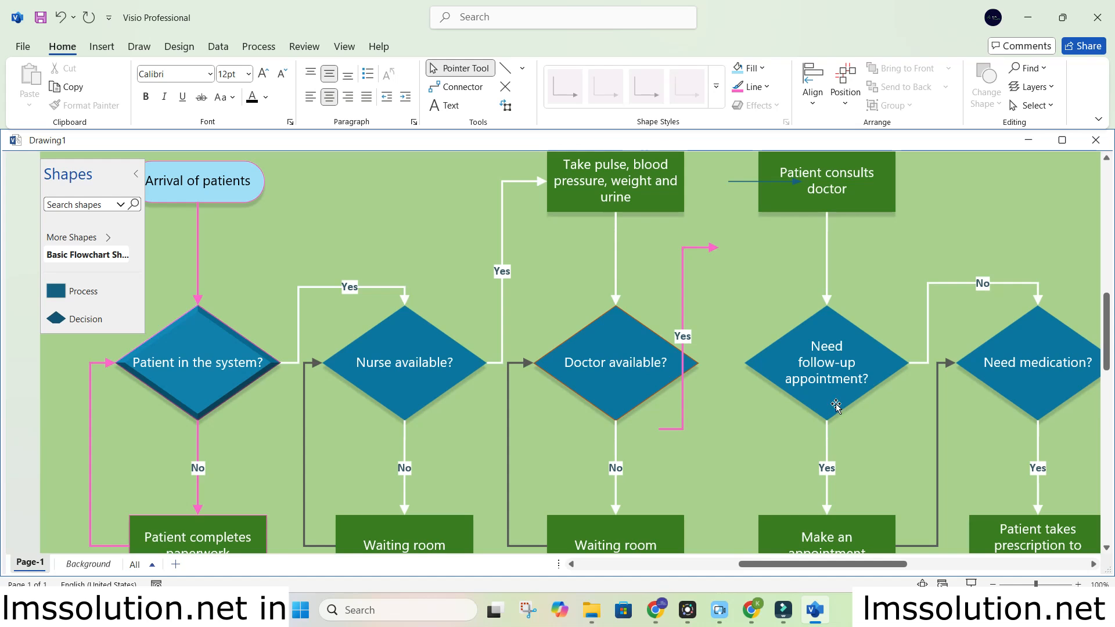
# Try adding an Off-page reference shape with a linked new page beside the "Arrival of patients" shape, and undo the addition
pyautogui.scroll(-2, 800, 321)
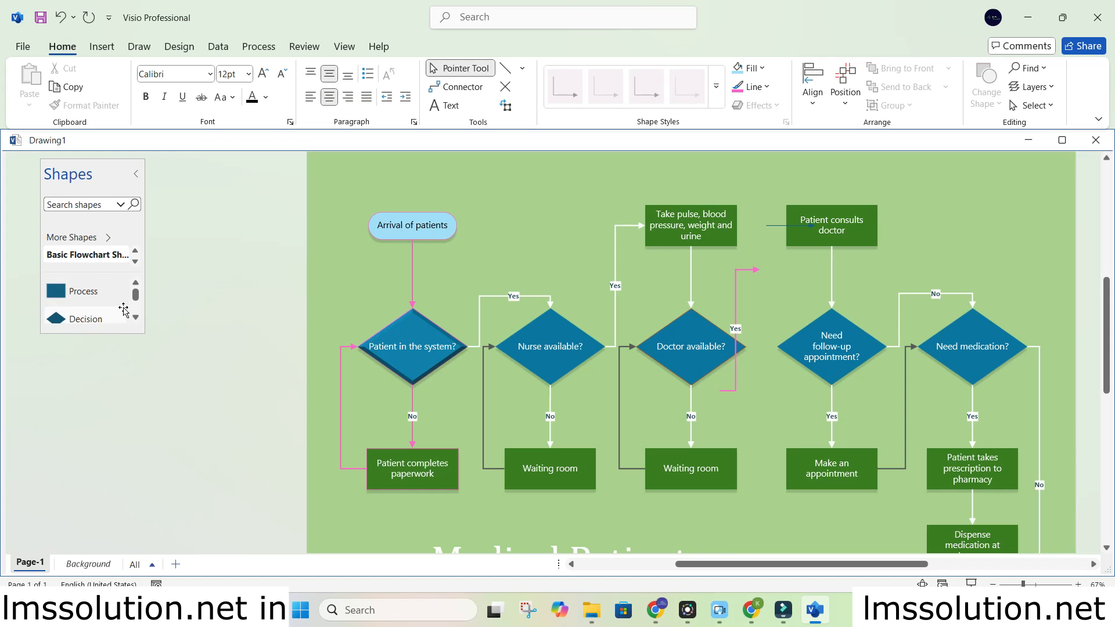
pyautogui.click(136, 319)
pyautogui.click(136, 319)
pyautogui.click(135, 319)
pyautogui.click(135, 319)
pyautogui.scroll(-4, 100, 294)
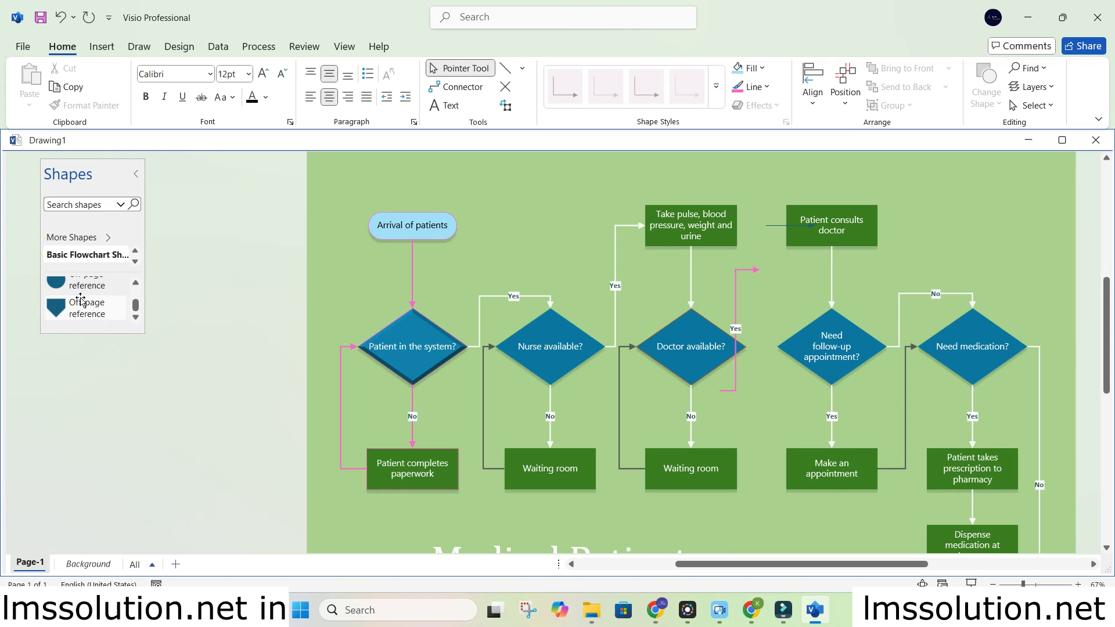
pyautogui.moveTo(74, 307); pyautogui.dragTo(354, 248)
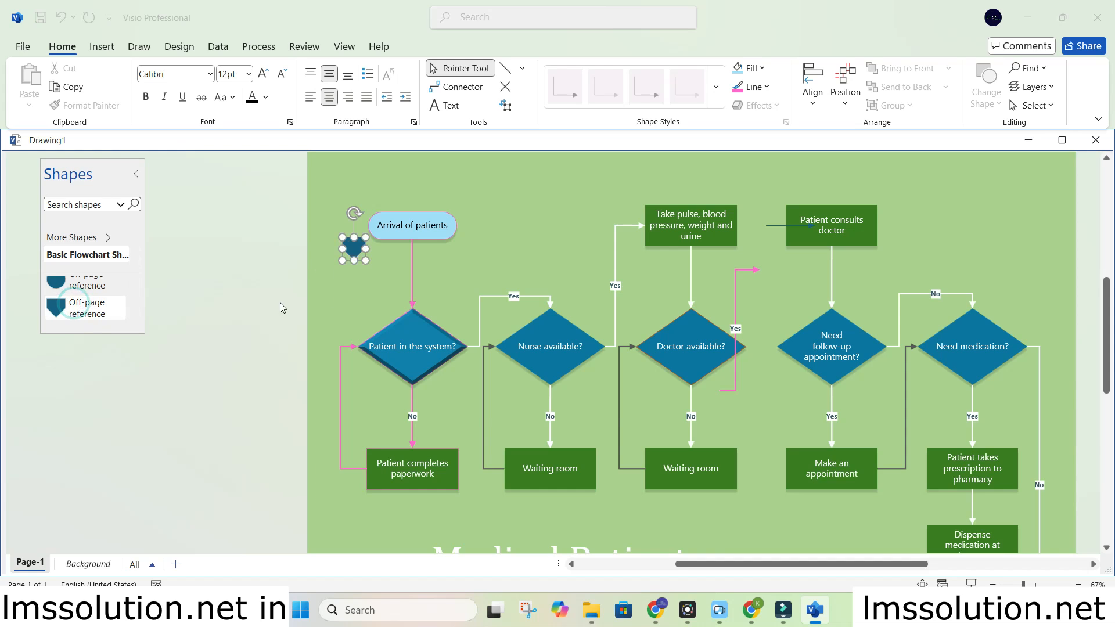
pyautogui.click(563, 383)
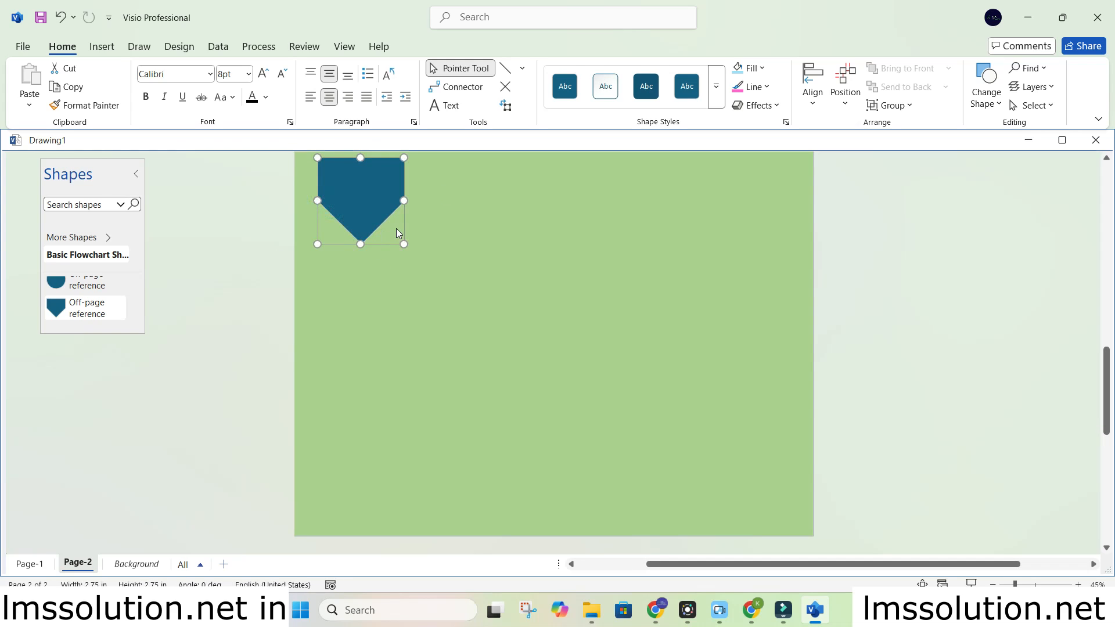
pyautogui.hotkey('ctrl', 'z')
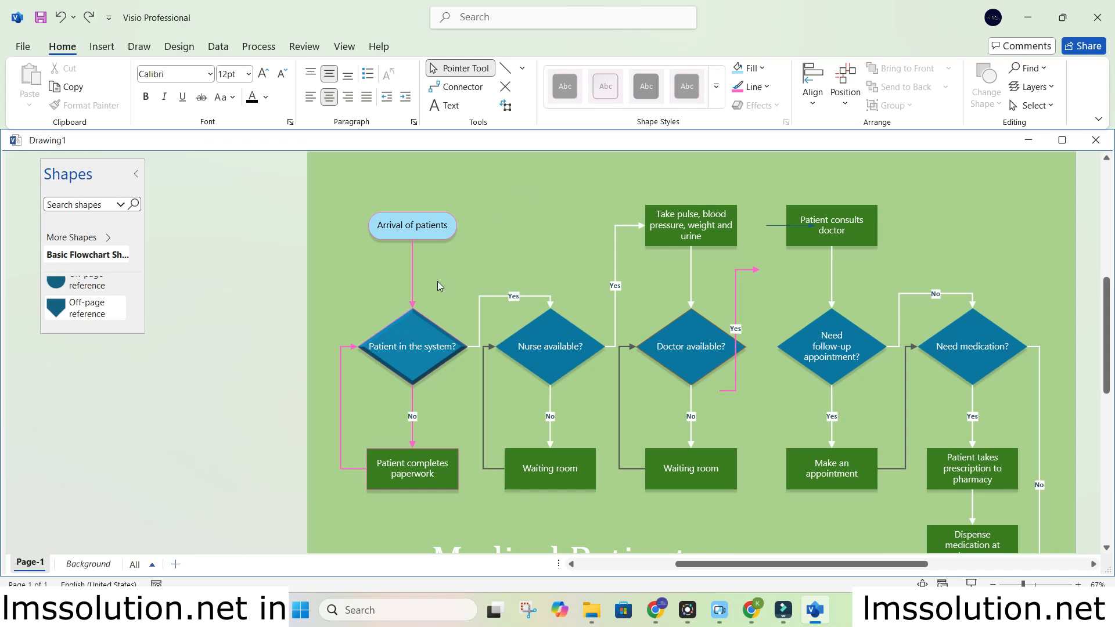
# Launch a second Visio window from the Windows search to reach its start screen
pyautogui.click(356, 610)
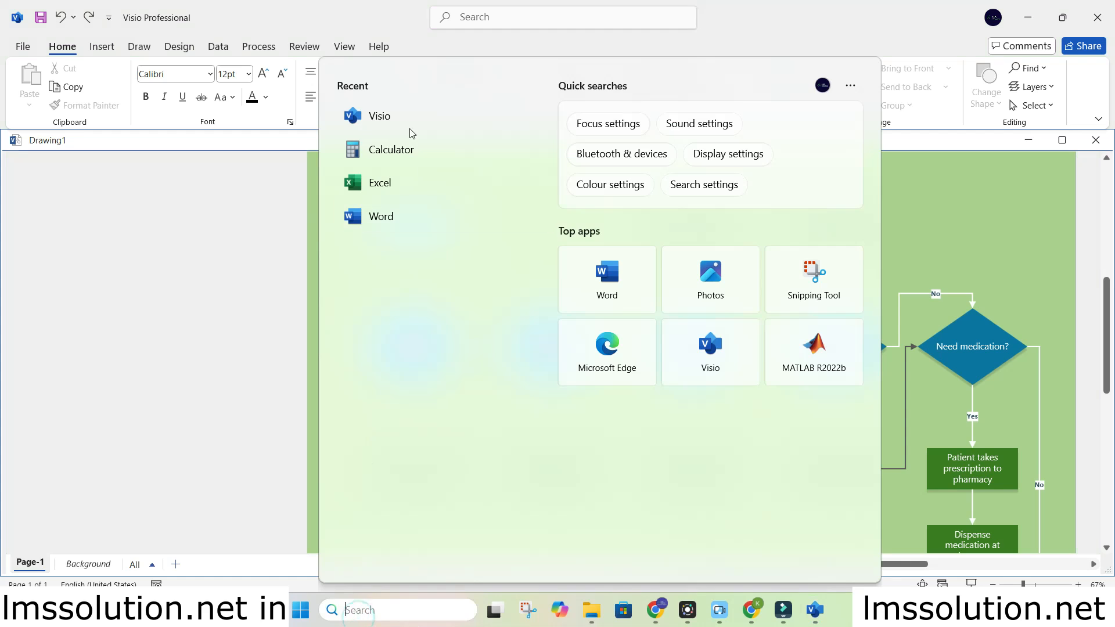
pyautogui.click(383, 118)
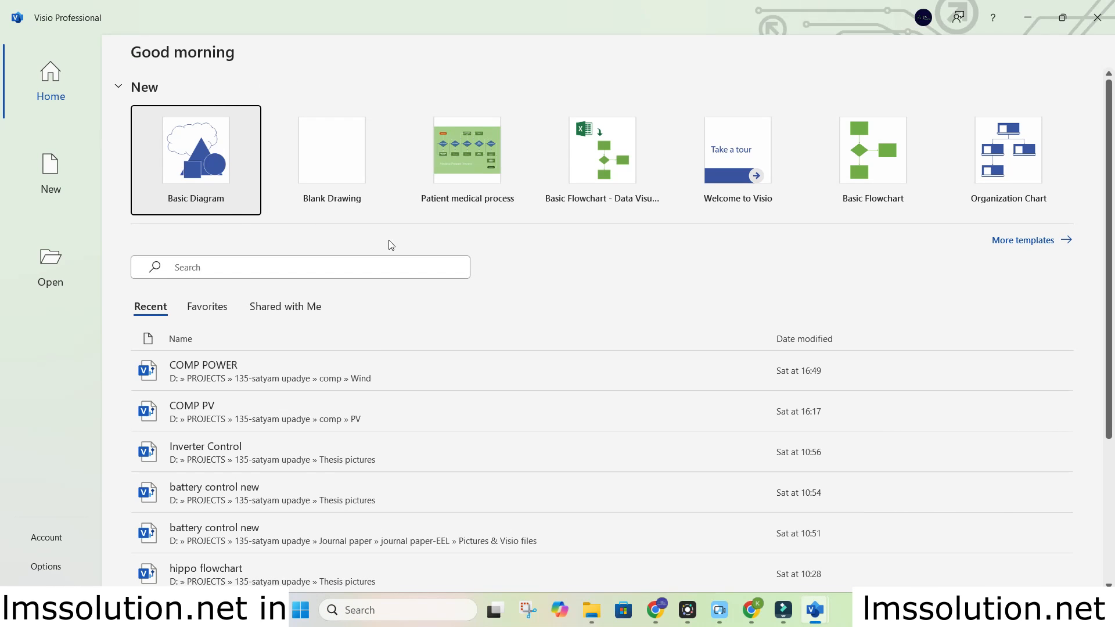
# Create a blank drawing in metric units and set its page orientation to landscape
pyautogui.click(349, 145)
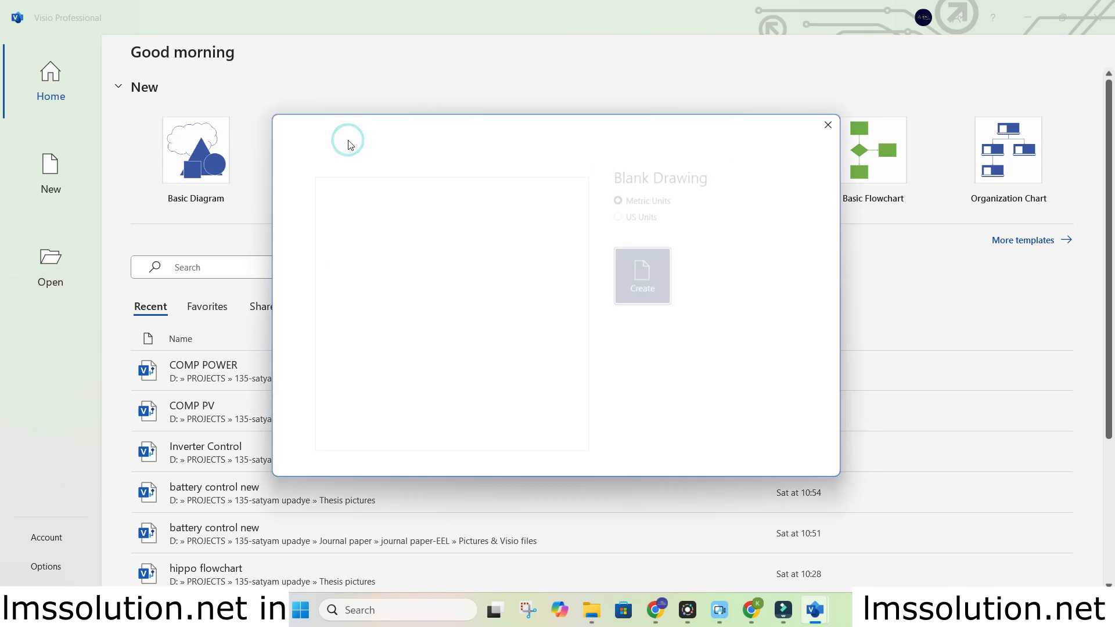
pyautogui.click(633, 263)
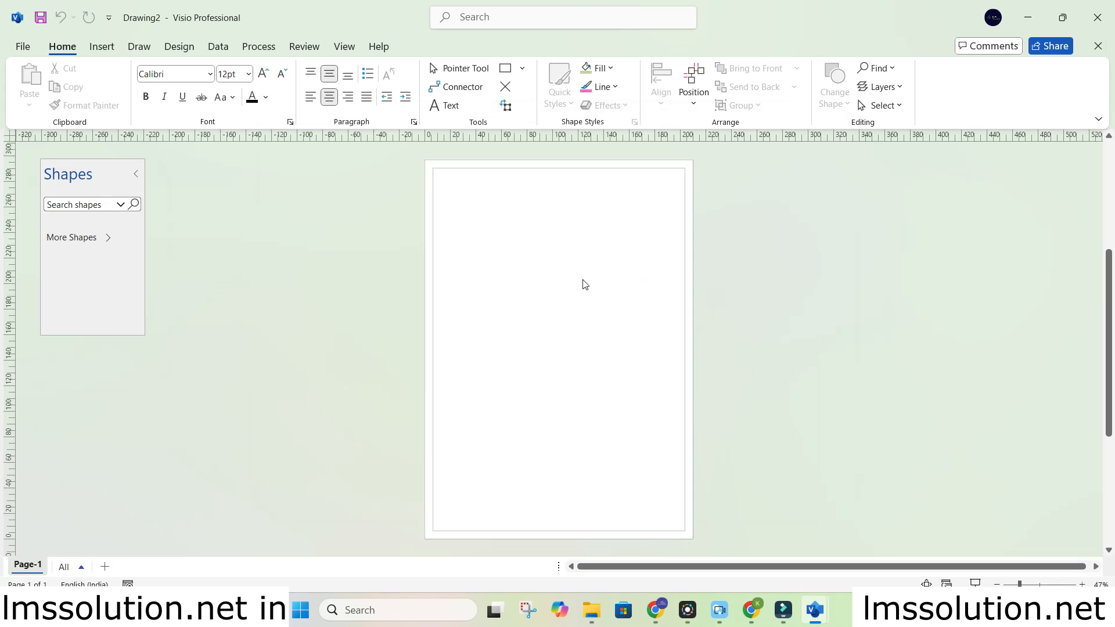
pyautogui.click(114, 46)
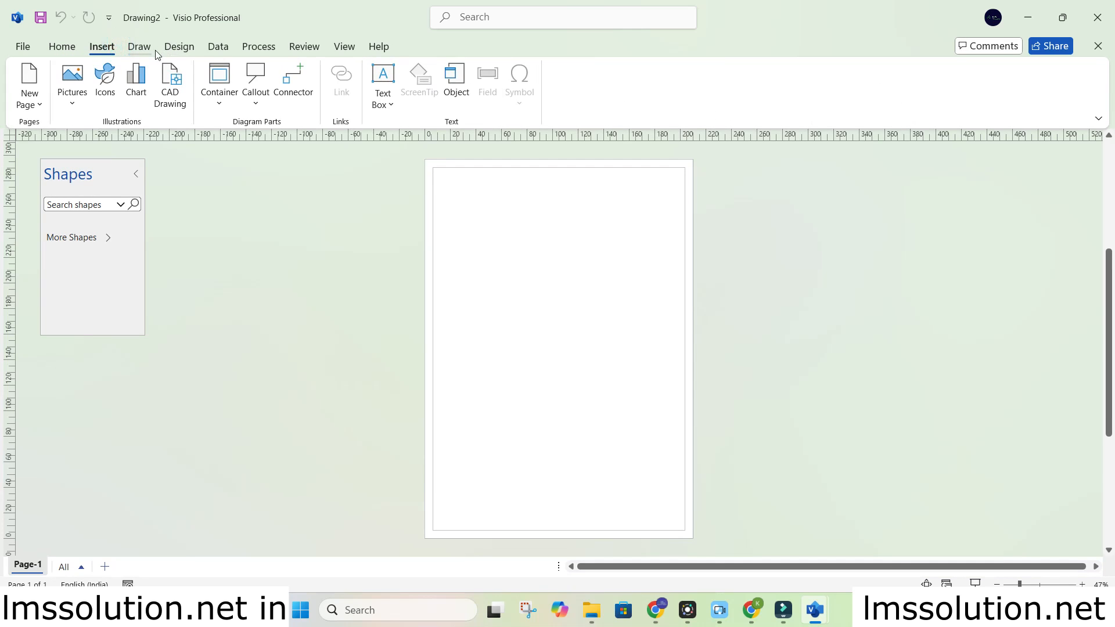
pyautogui.click(180, 46)
pyautogui.click(36, 81)
pyautogui.click(49, 167)
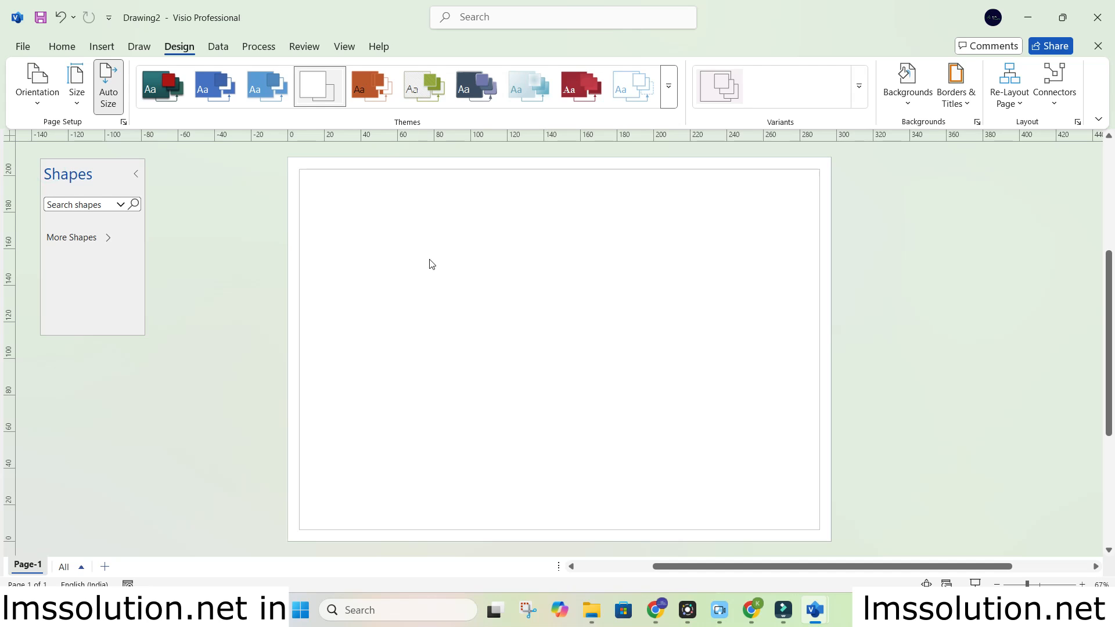
# Browse the additional shape categories and add the Basic Flowchart Shapes stencil from the Flowchart category
pyautogui.click(93, 241)
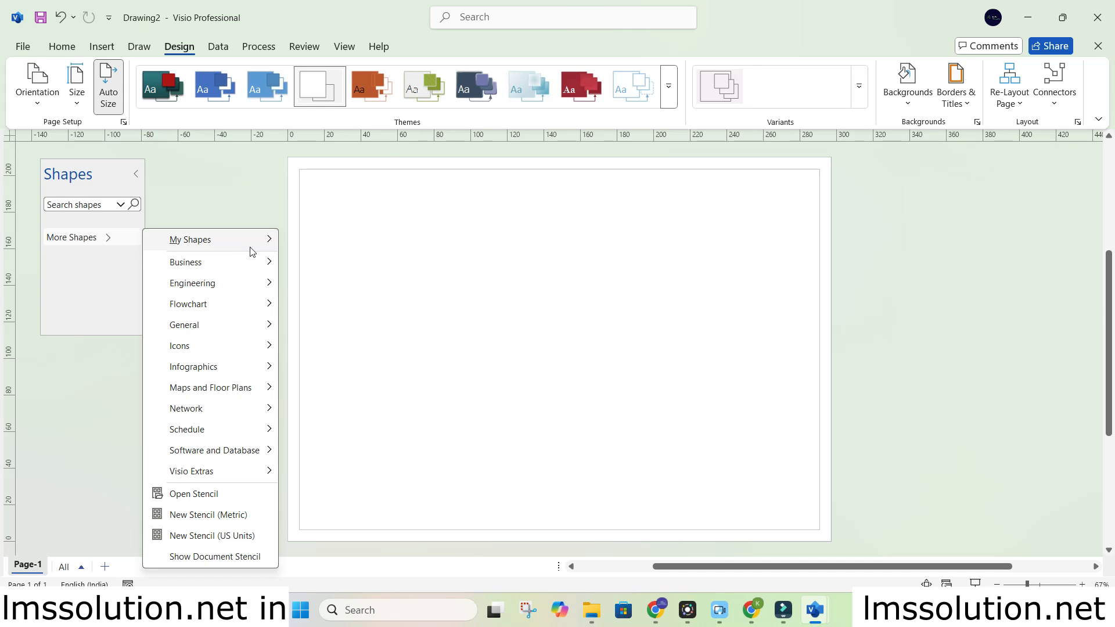
pyautogui.moveTo(247, 245)
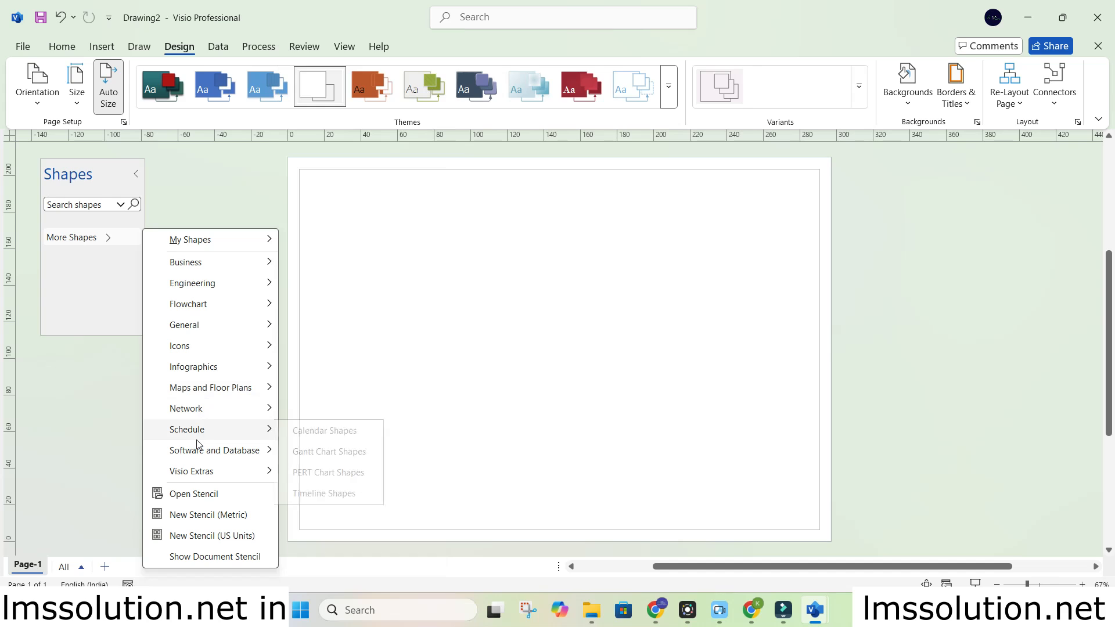
pyautogui.moveTo(250, 457)
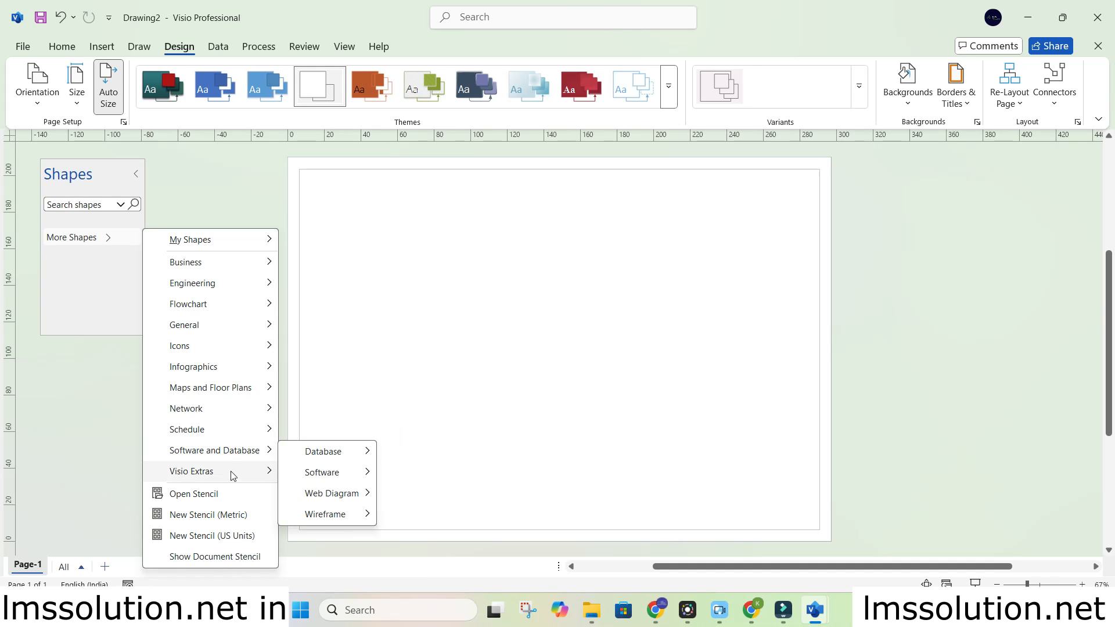
pyautogui.moveTo(229, 477)
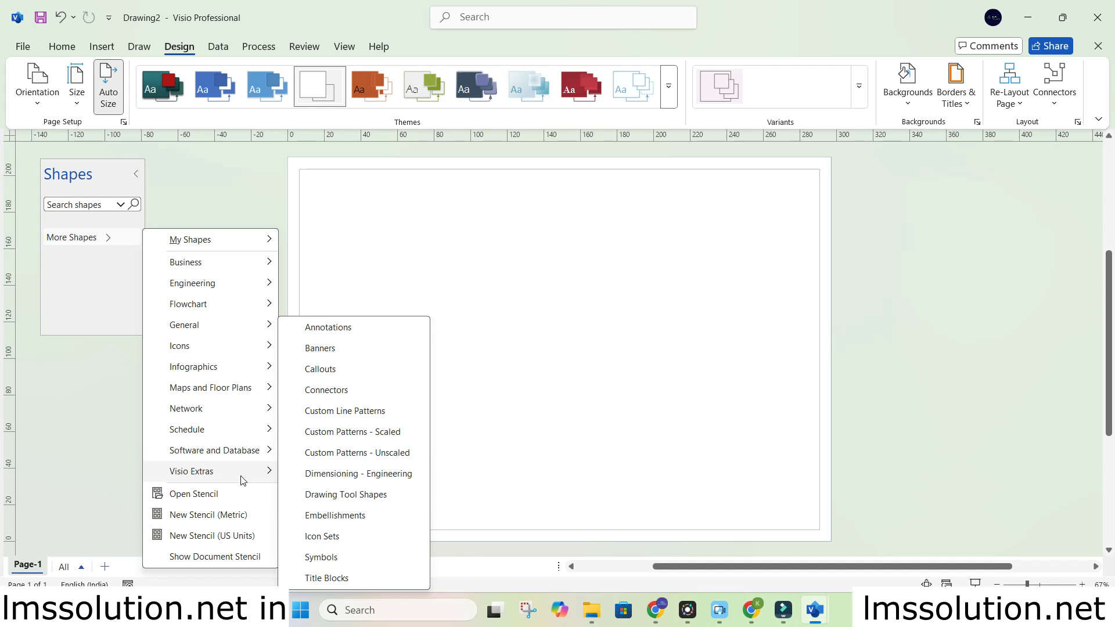
pyautogui.moveTo(216, 301)
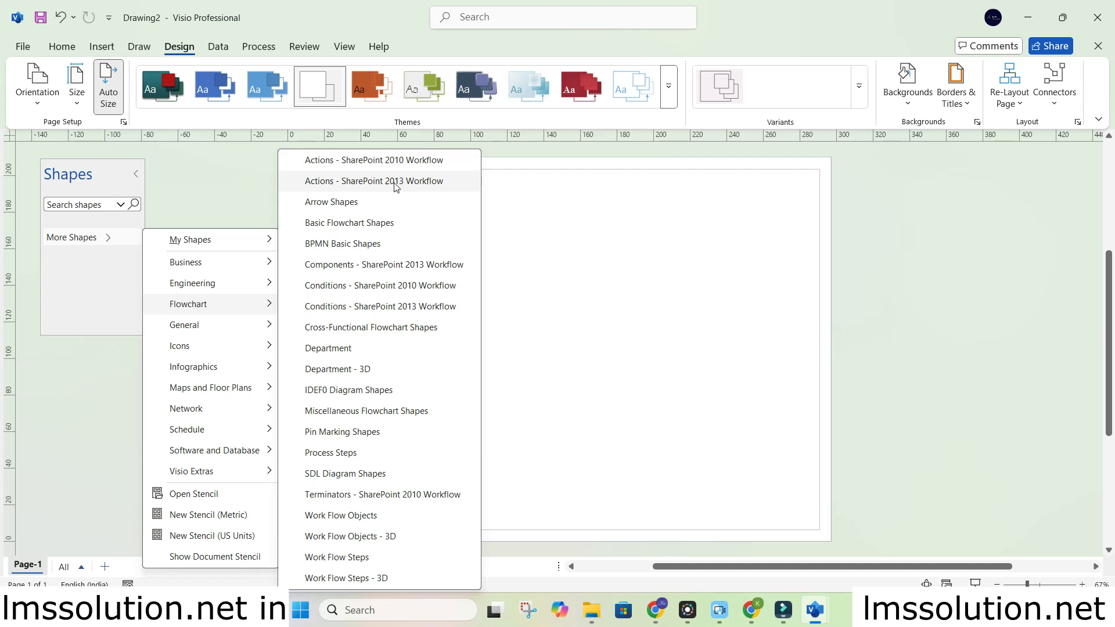
pyautogui.click(362, 225)
pyautogui.click(362, 225)
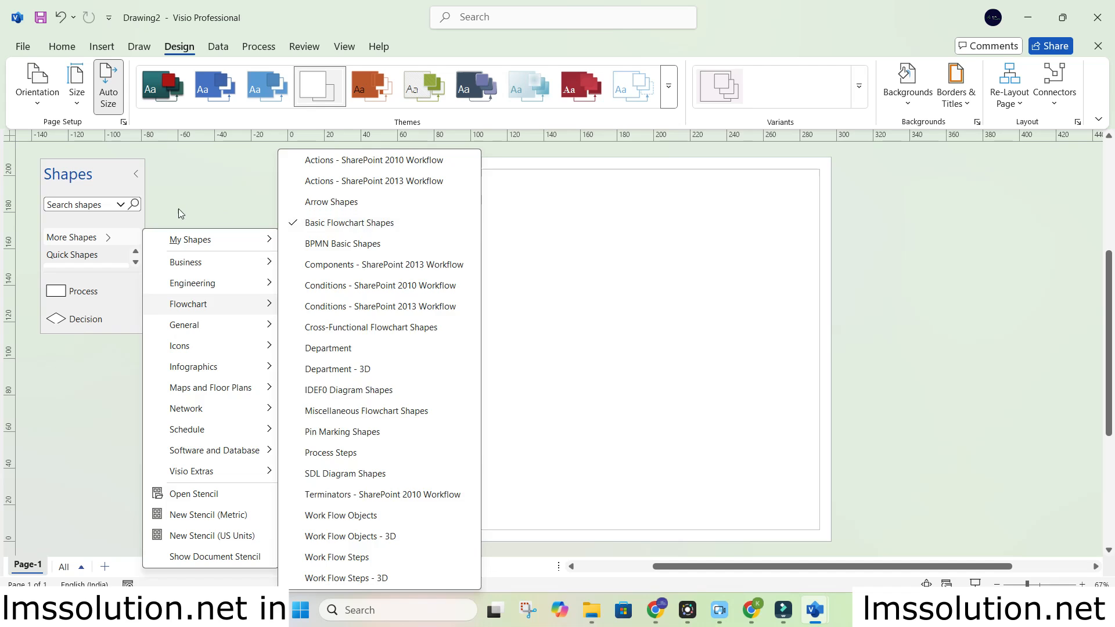
# Place a Start/End shape near the top centre of the page
pyautogui.click(136, 317)
pyautogui.click(135, 317)
pyautogui.click(136, 317)
pyautogui.moveTo(64, 300); pyautogui.dragTo(534, 204)
pyautogui.click(473, 267)
# Add a Process rectangle about 154.5 mm wide below the Start/End shape and a Decision diamond beneath it
pyautogui.click(136, 283)
pyautogui.click(135, 283)
pyautogui.click(135, 283)
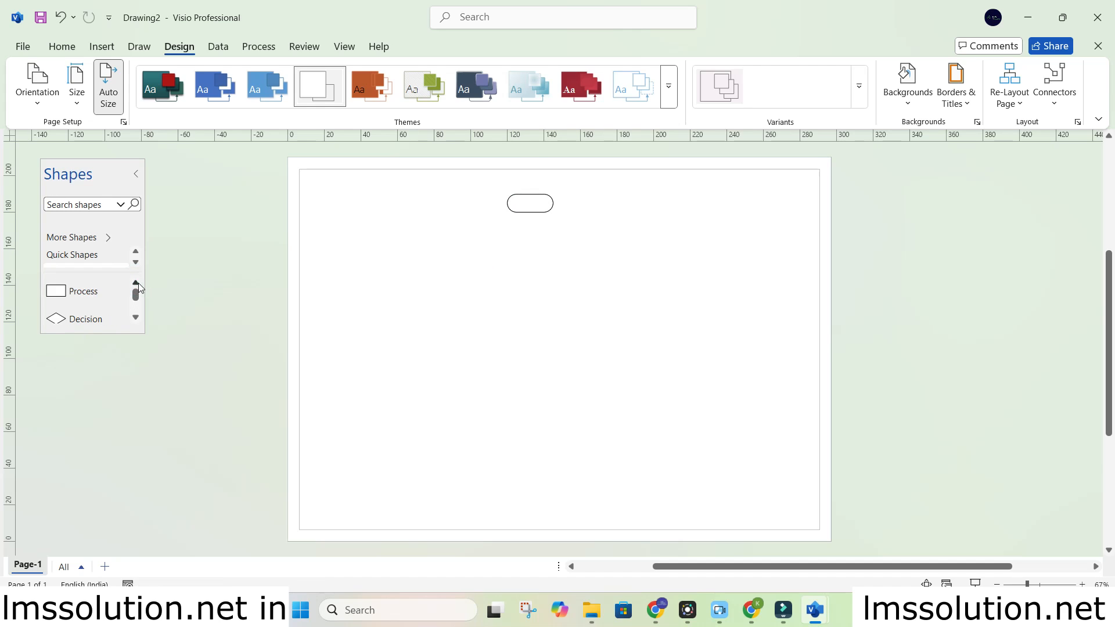
pyautogui.moveTo(50, 291); pyautogui.dragTo(685, 247)
pyautogui.moveTo(86, 319); pyautogui.dragTo(529, 293)
pyautogui.click(521, 382)
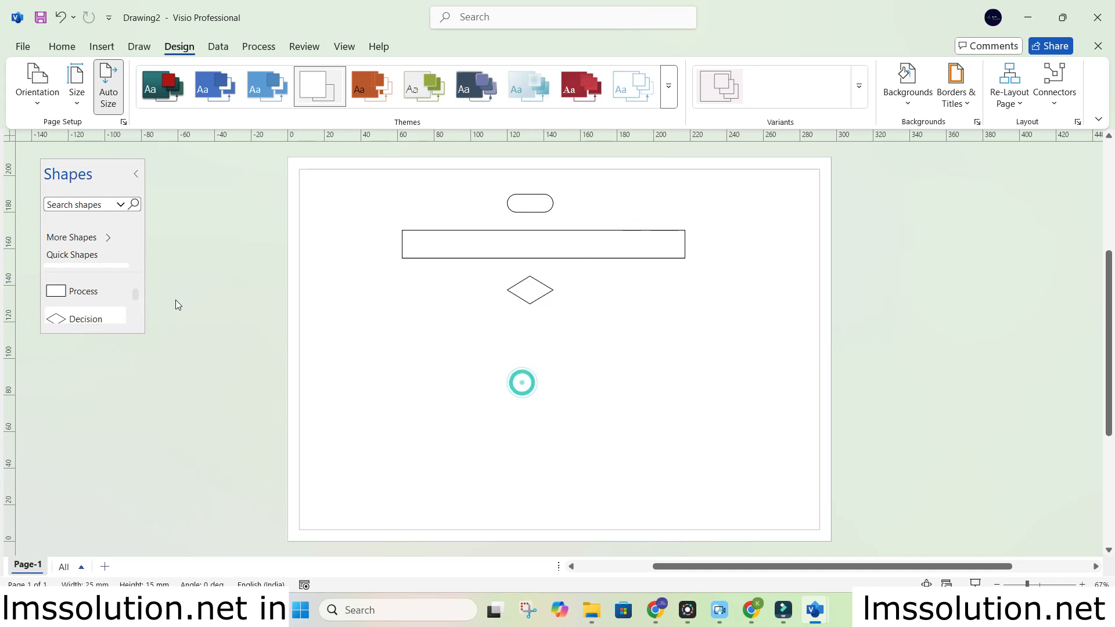
# Place a second Start/End shape well below the Decision diamond, in line with it
pyautogui.click(135, 319)
pyautogui.click(135, 319)
pyautogui.moveTo(115, 322); pyautogui.dragTo(518, 395)
# Duplicate the Process rectangle and position the copy between the Decision diamond and the lower Start/End shape
pyautogui.click(582, 253)
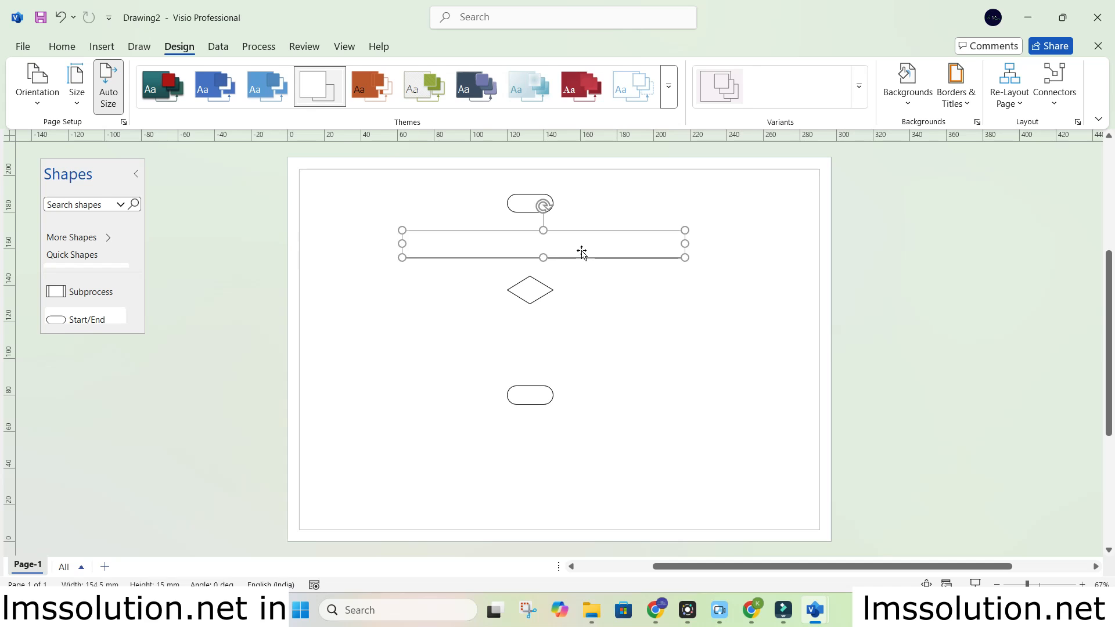
pyautogui.click(544, 358)
pyautogui.hotkey('ctrl', 'v')
pyautogui.click(691, 376)
pyautogui.moveTo(610, 366)
pyautogui.mouseDown()
pyautogui.moveTo(600, 346)
pyautogui.moveTo(600, 355)
pyautogui.mouseUp()
pyautogui.click(827, 269)
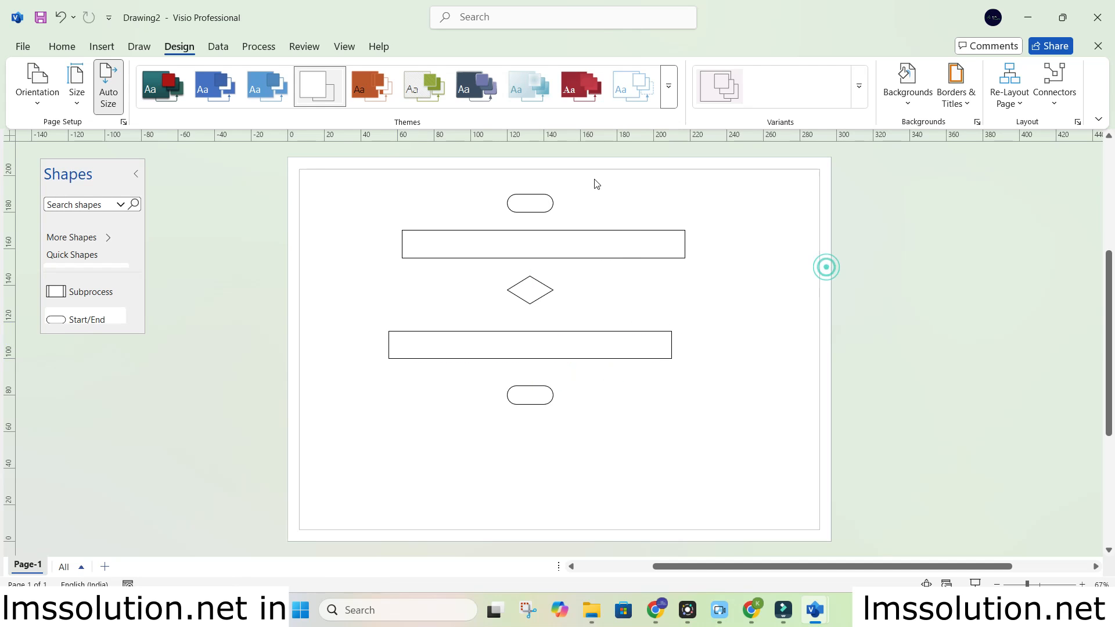
# Fill the upper Process rectangle with the standard orange color
pyautogui.click(62, 46)
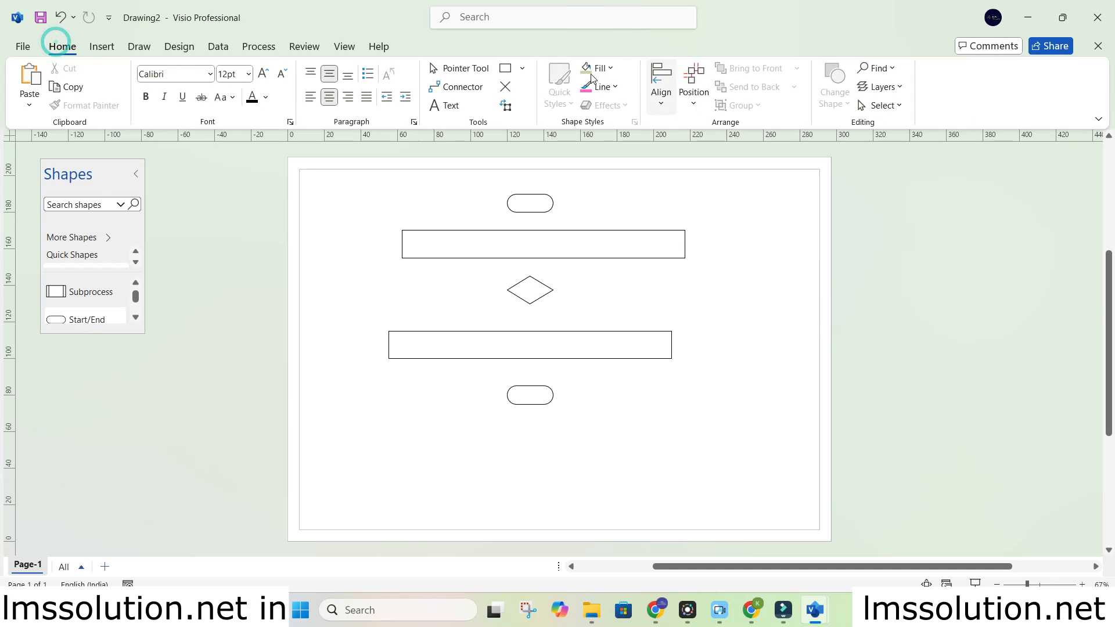
pyautogui.click(544, 253)
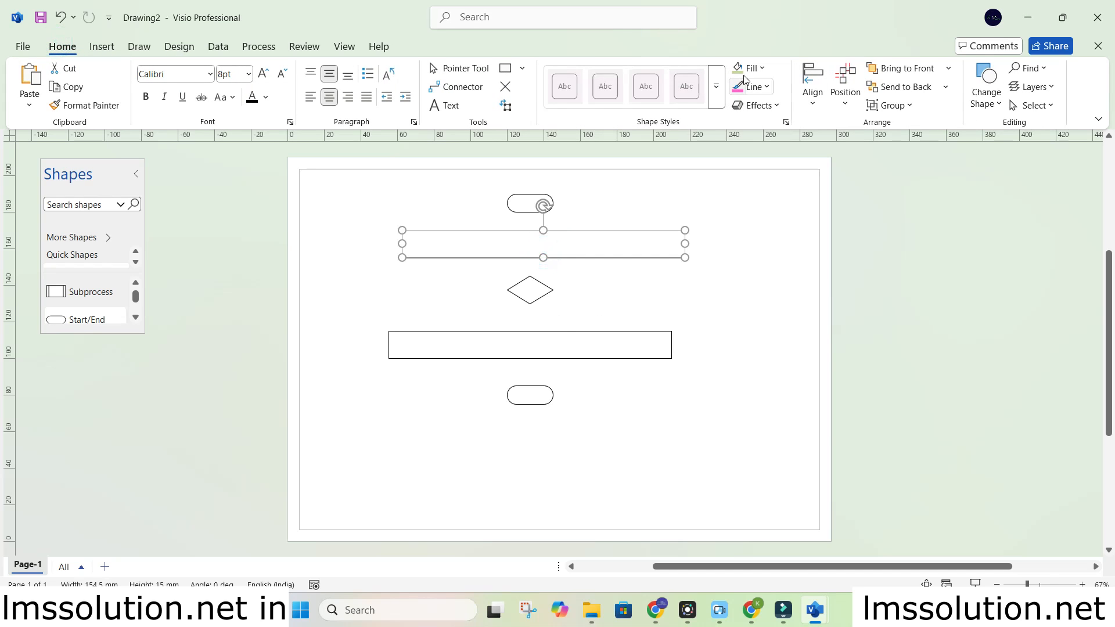
pyautogui.click(761, 68)
pyautogui.click(778, 328)
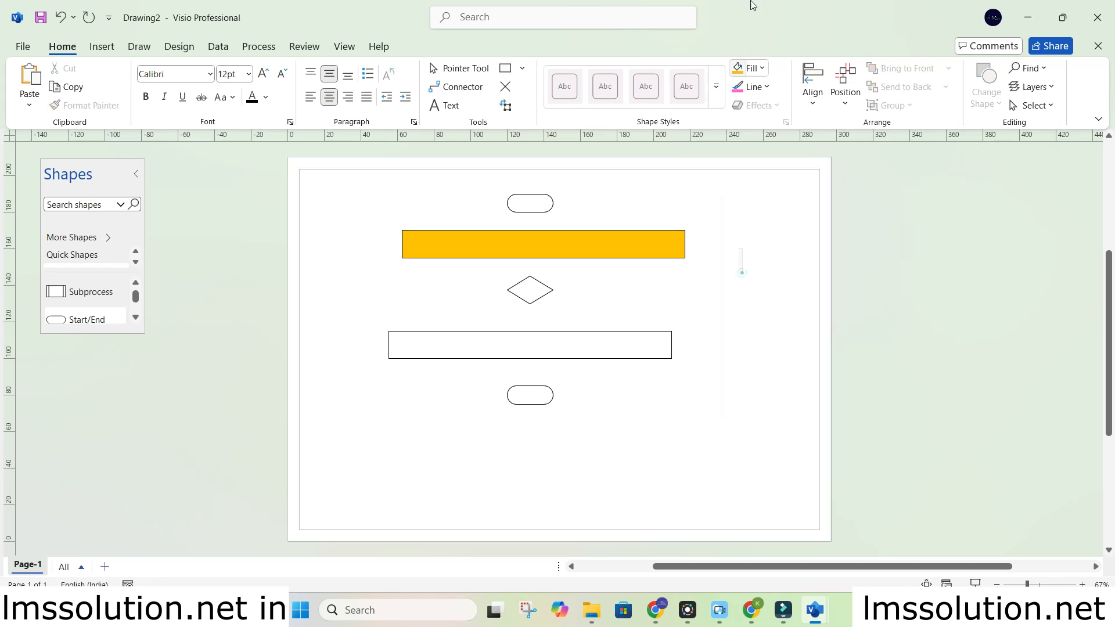
# Apply the last style in the bottom row of bevel effects to the orange rectangle
pyautogui.click(589, 249)
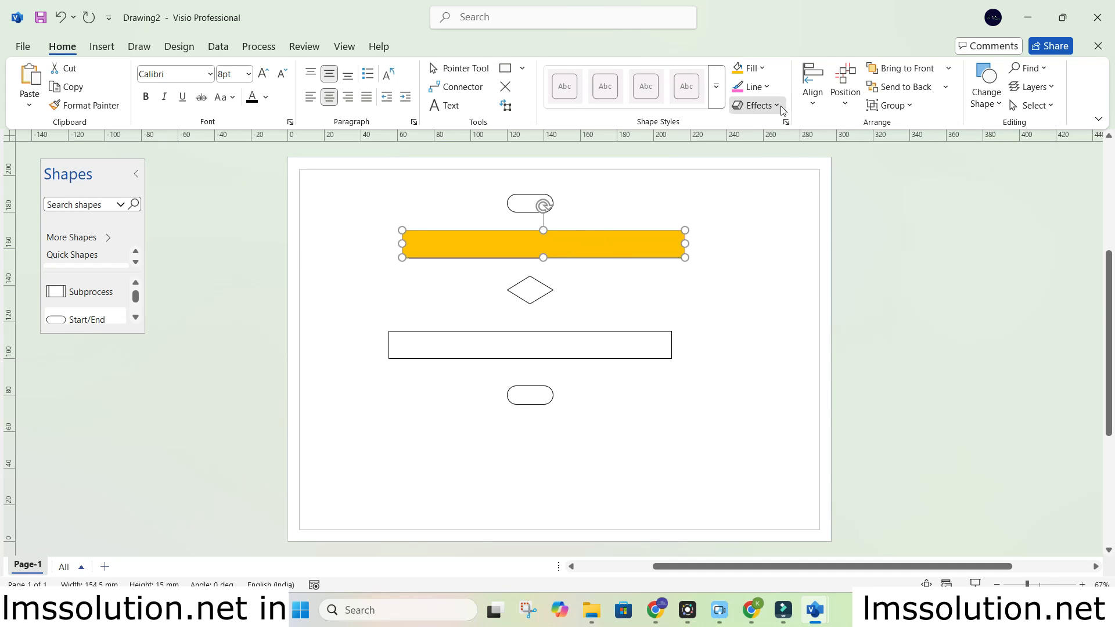
pyautogui.click(781, 108)
pyautogui.moveTo(782, 164)
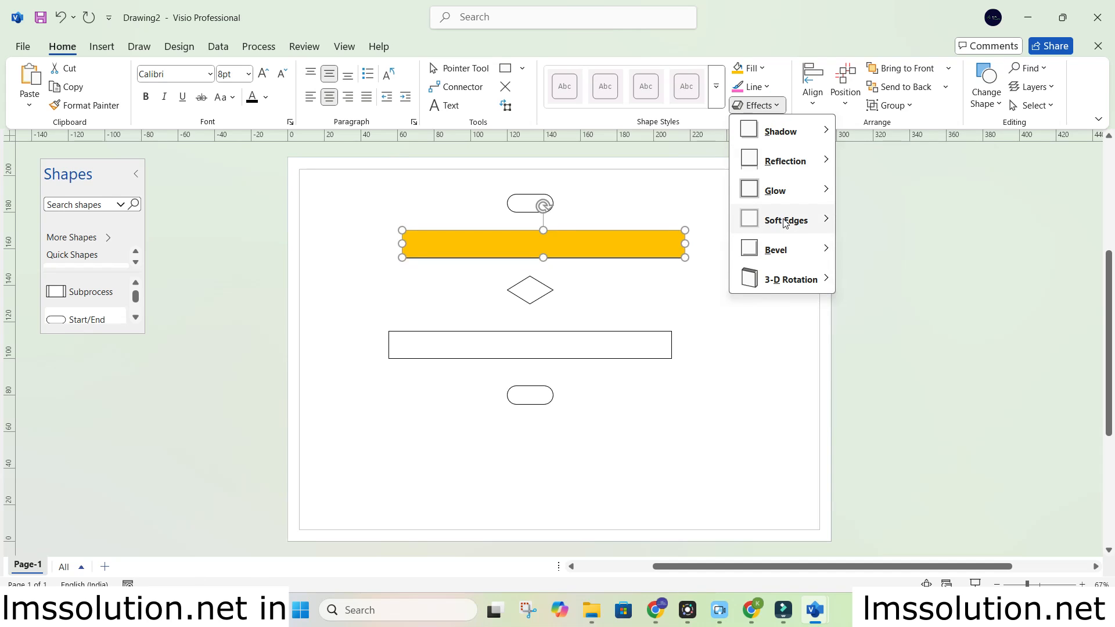
pyautogui.moveTo(775, 264)
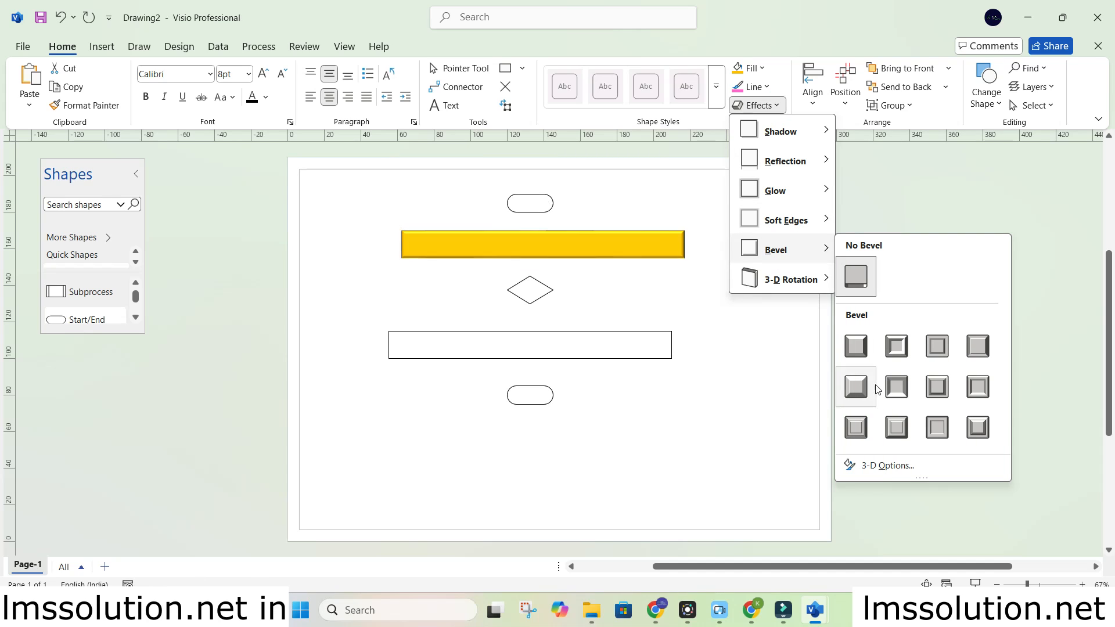
pyautogui.click(978, 433)
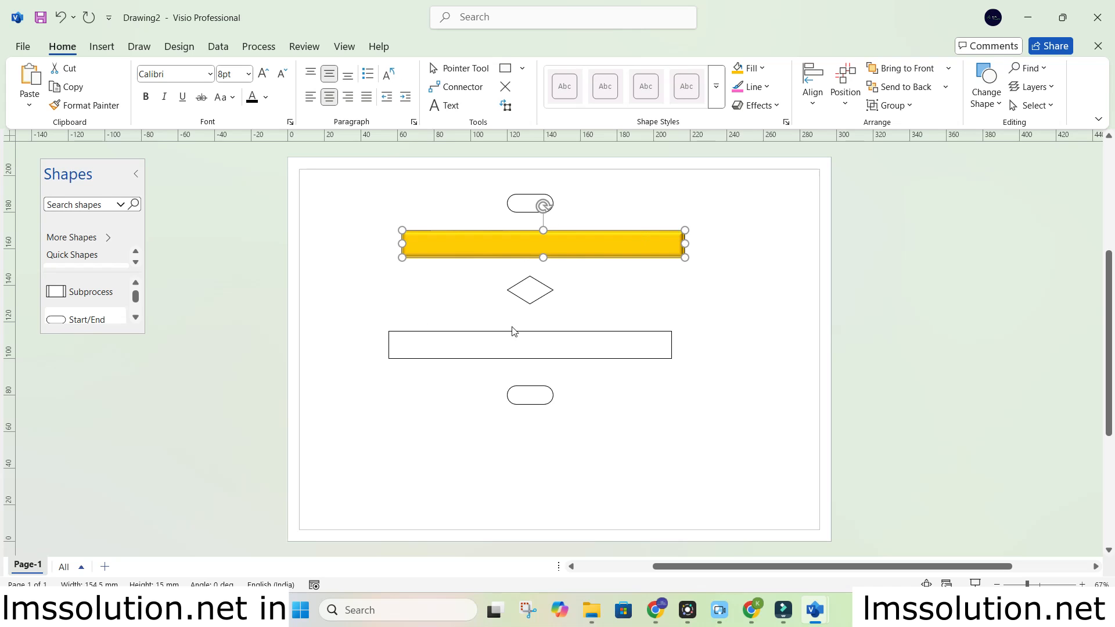
pyautogui.doubleClick(489, 244)
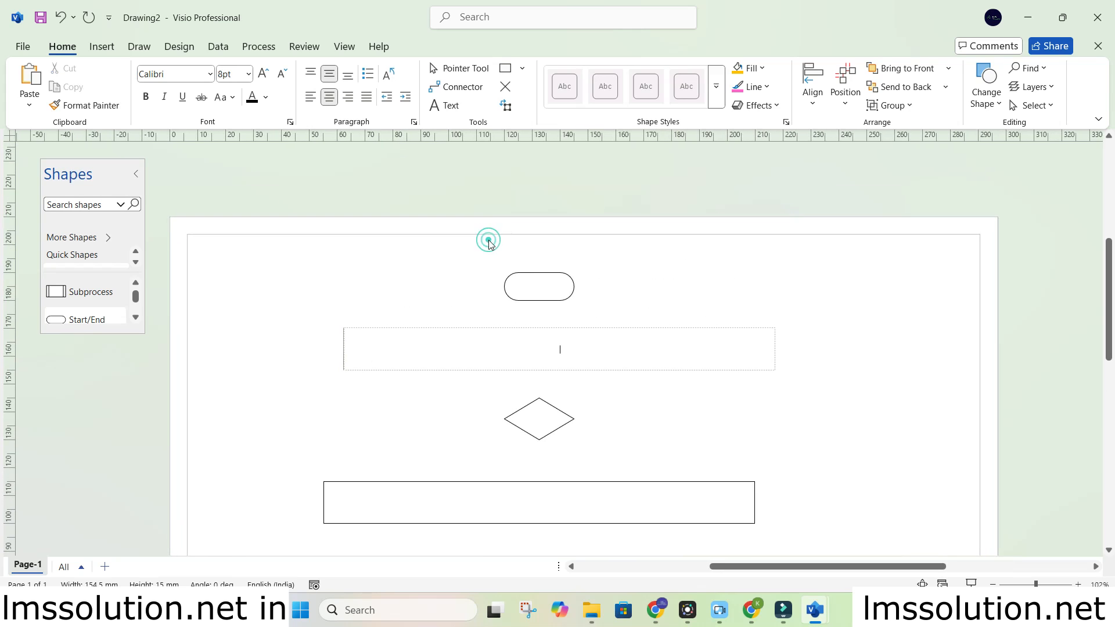
pyautogui.click(451, 416)
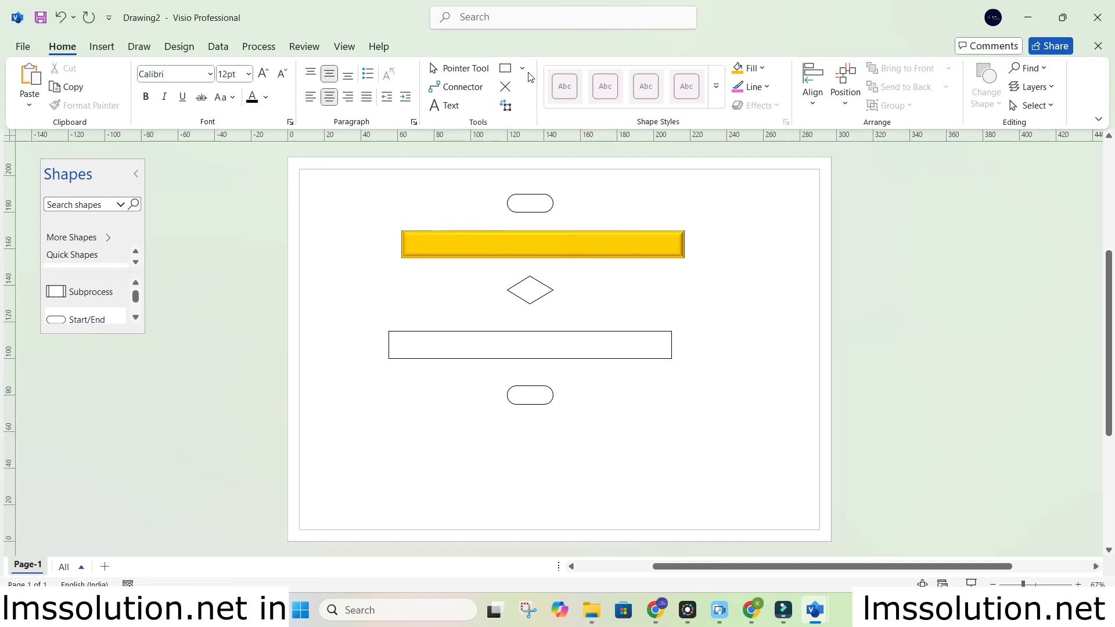
# Draw a horizontal line about 45 mm long beside the Decision diamond and give its left end a solid arrowhead
pyautogui.click(522, 68)
pyautogui.click(540, 136)
pyautogui.moveTo(672, 285); pyautogui.dragTo(754, 285)
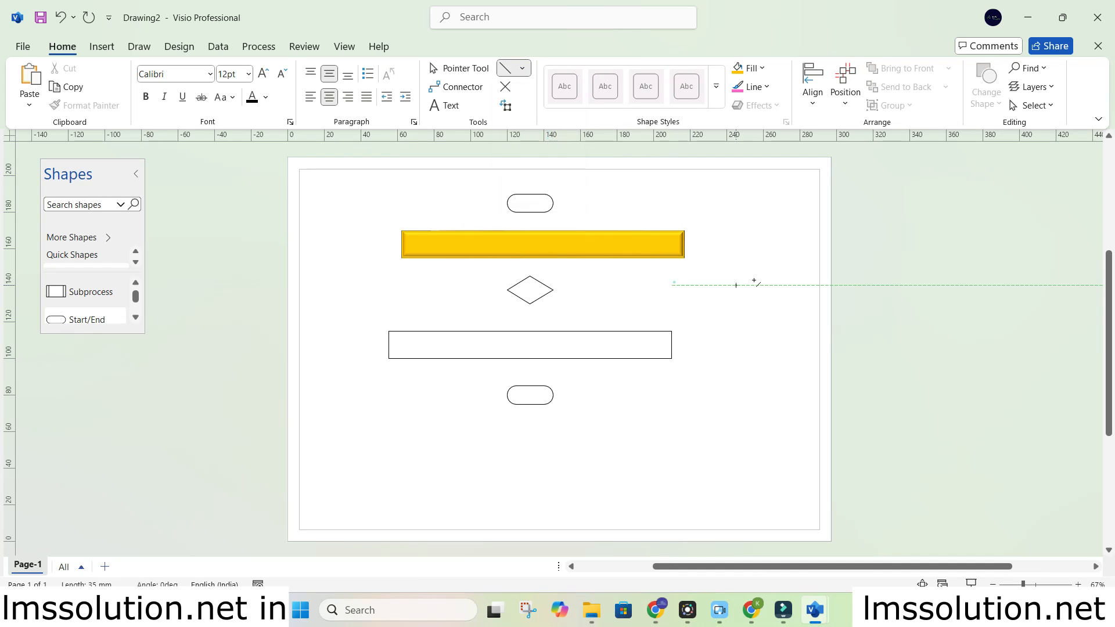
pyautogui.click(753, 86)
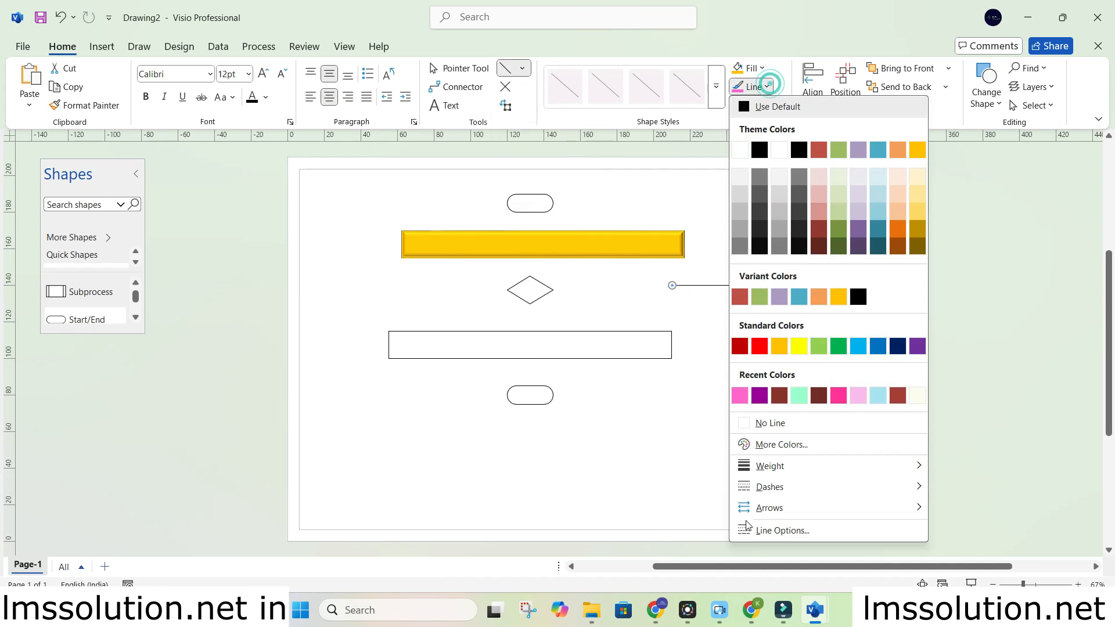
pyautogui.moveTo(801, 466)
pyautogui.moveTo(813, 507)
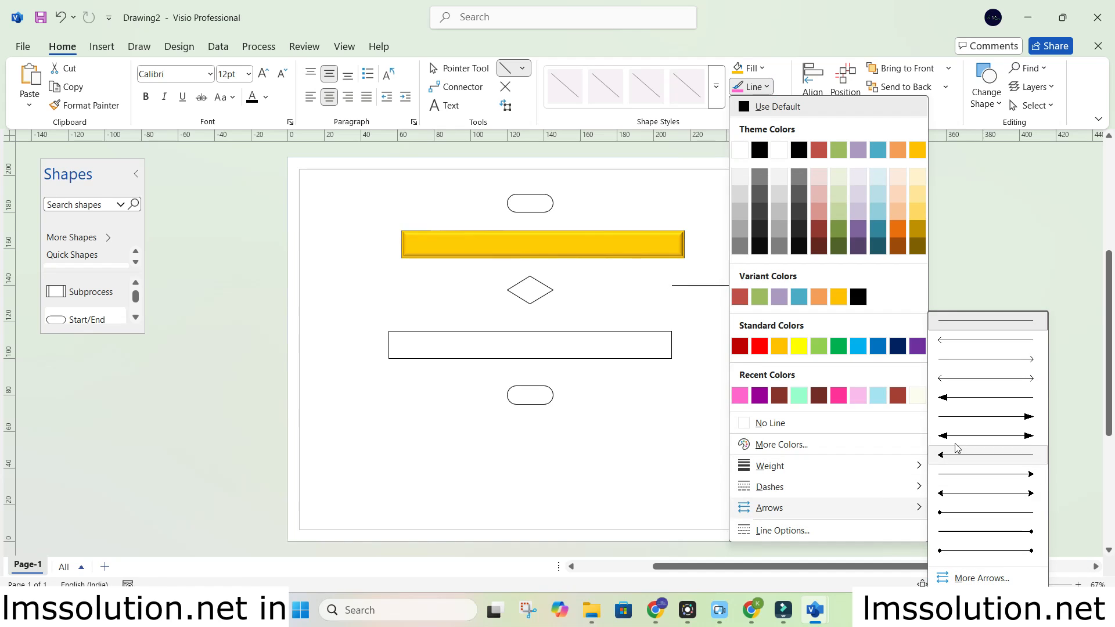
pyautogui.click(978, 391)
pyautogui.click(799, 328)
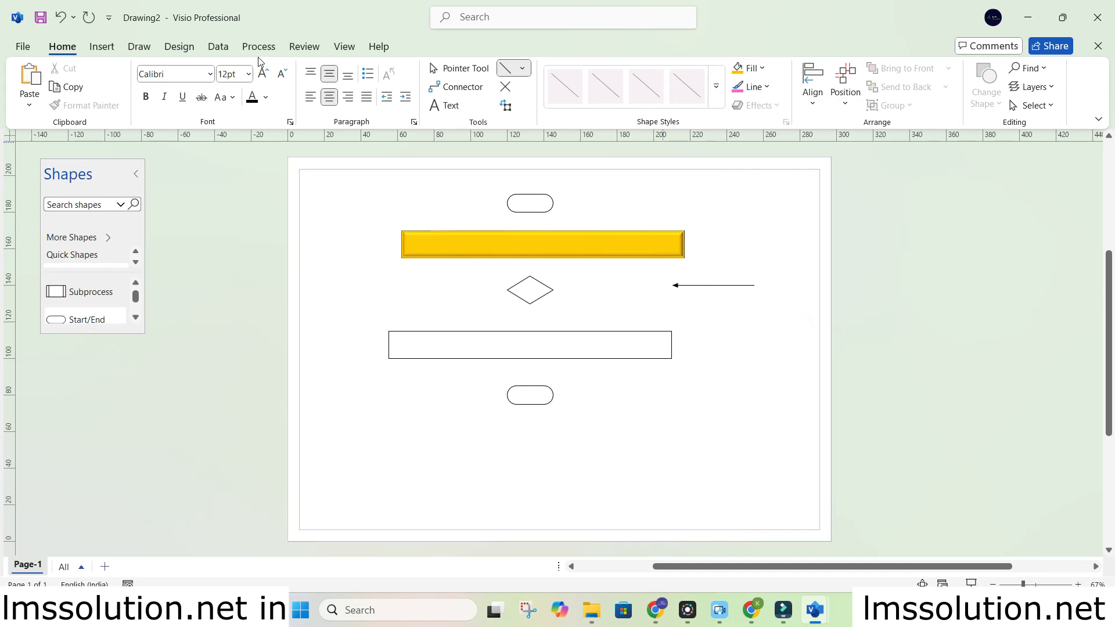
# Rotate the arrow to point down and place it between the upper Start/End shape and the orange rectangle, centring that Start/End shape over the rectangle
pyautogui.click(452, 67)
pyautogui.click(702, 285)
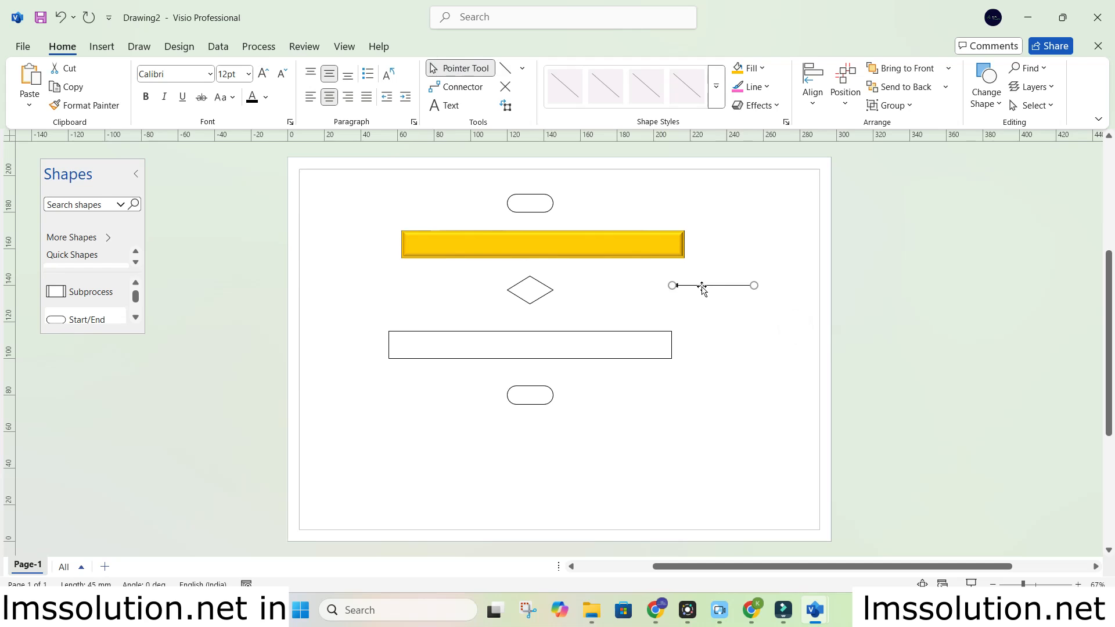
pyautogui.hotkey('ctrl', 'r')
pyautogui.keyDown('ctrl'); pyautogui.click(713, 305); pyautogui.keyUp('ctrl')
pyautogui.moveTo(586, 249); pyautogui.dragTo(549, 198)
pyautogui.click(598, 222)
# Fill the upper Start/End shape with the recently used mint green
pyautogui.scroll(2, 572, 220)
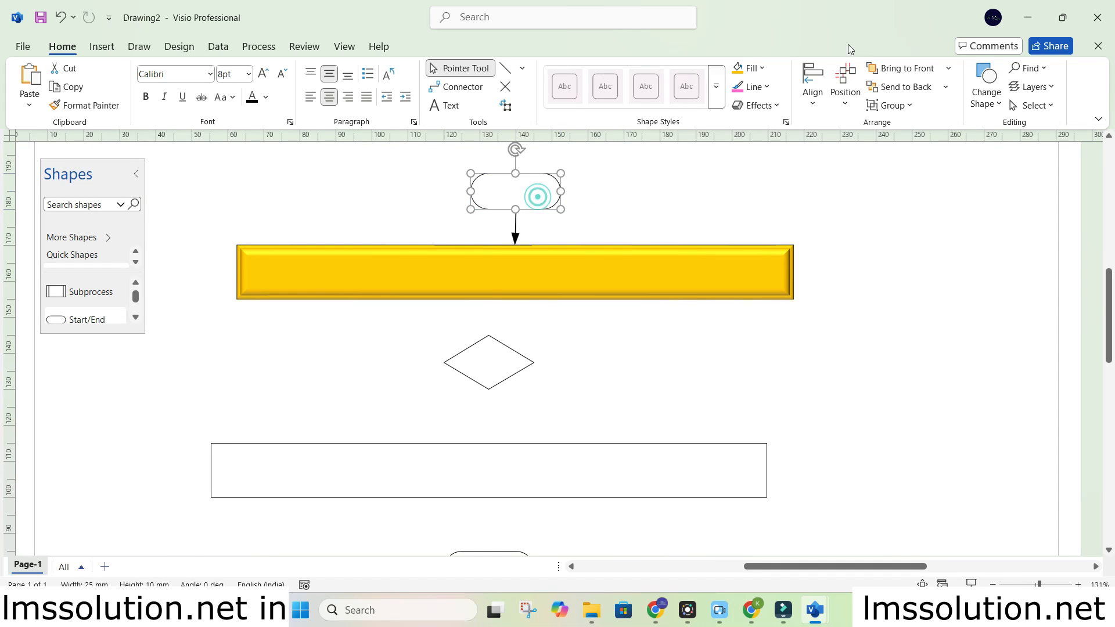
pyautogui.click(755, 68)
pyautogui.click(806, 378)
pyautogui.click(676, 261)
pyautogui.keyDown('shift'); pyautogui.click(542, 199); pyautogui.keyUp('shift')
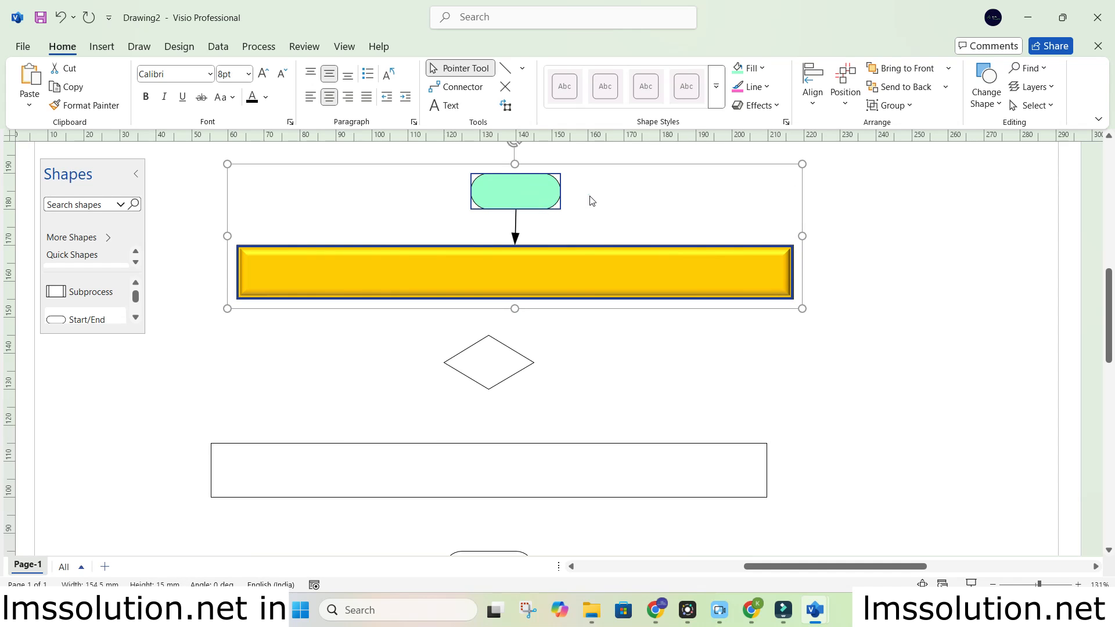
pyautogui.click(591, 201)
pyautogui.click(526, 191)
pyautogui.click(755, 68)
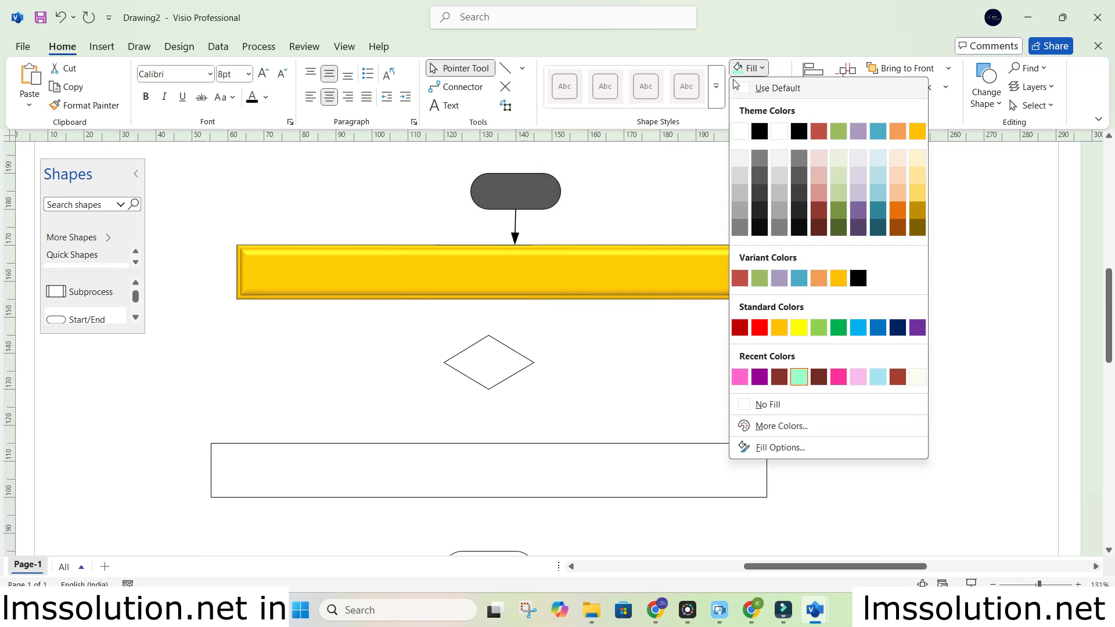
pyautogui.click(684, 168)
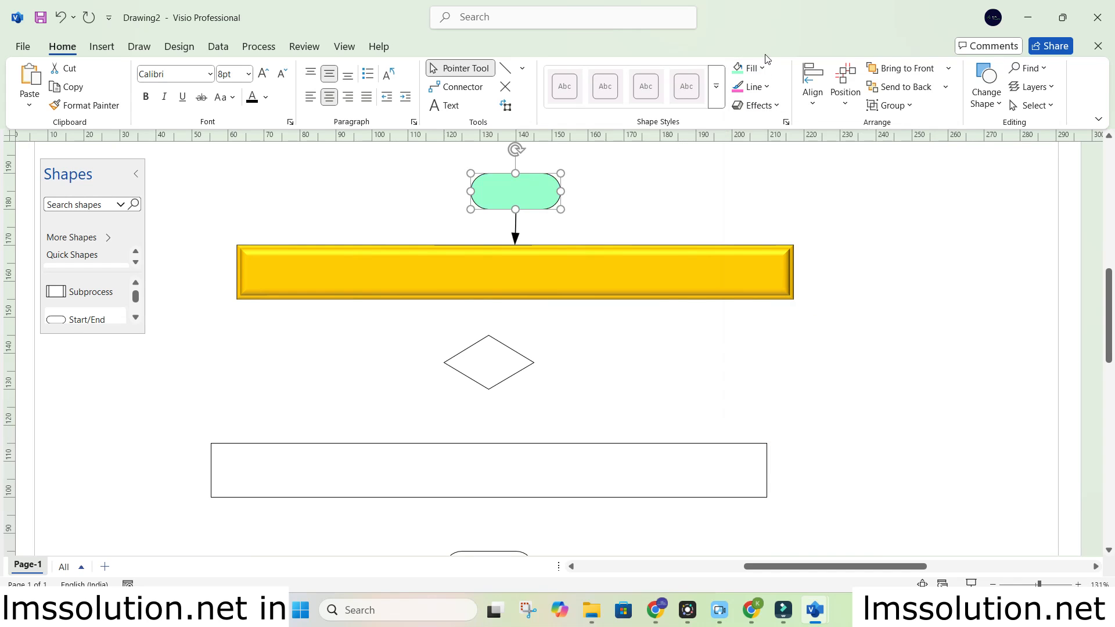
pyautogui.click(526, 192)
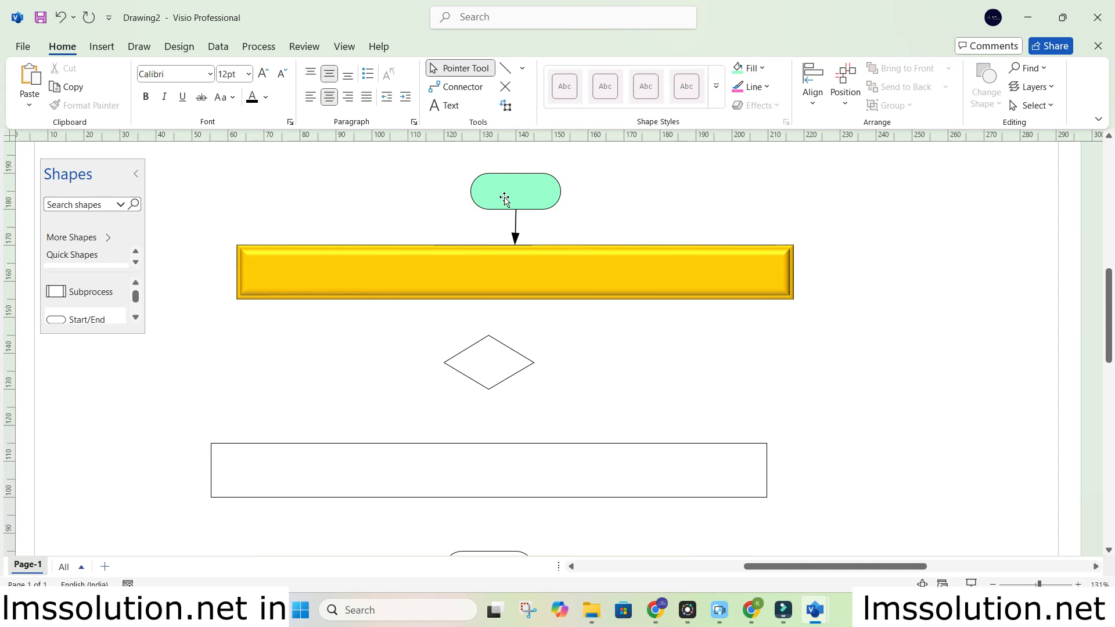
# Choose a dash style for the outline of the mint green Start/End shape
pyautogui.click(504, 197)
pyautogui.click(753, 86)
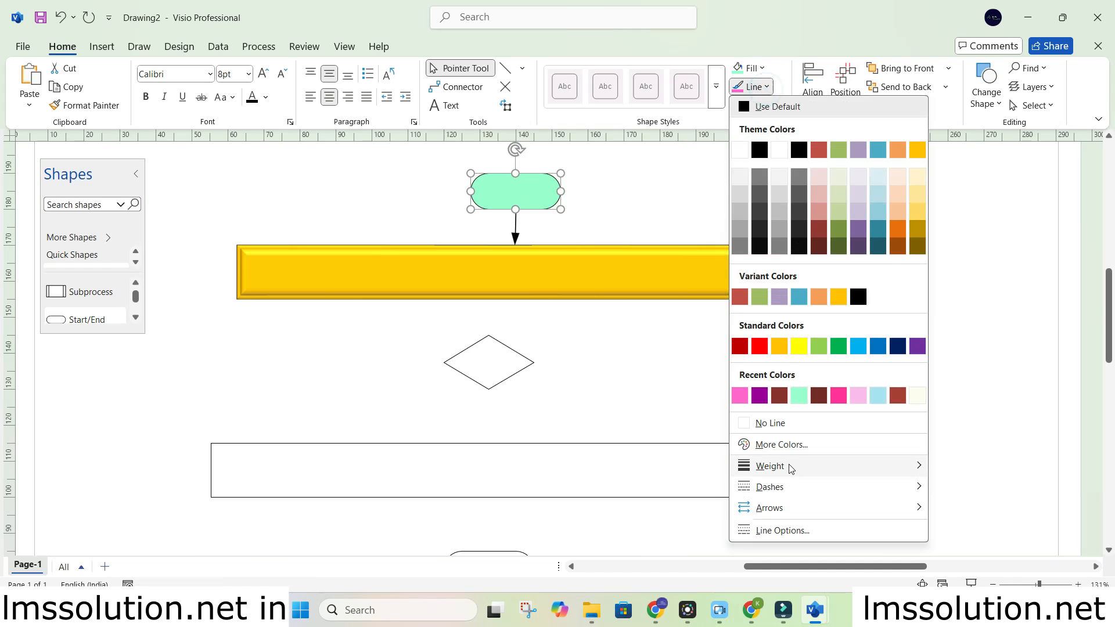
pyautogui.moveTo(784, 494)
pyautogui.click(972, 475)
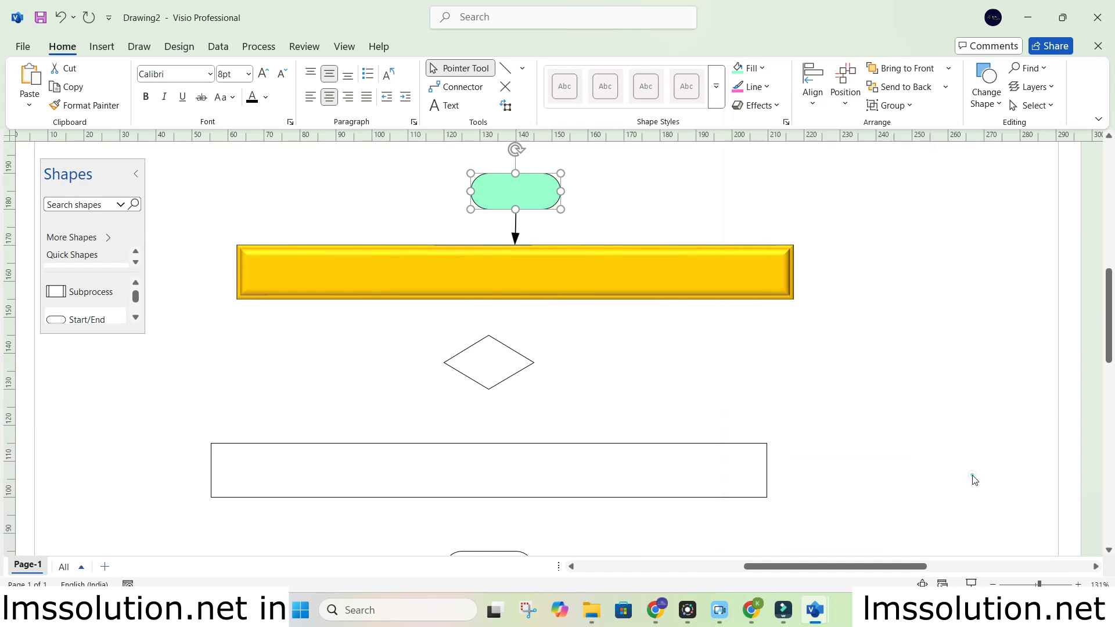
pyautogui.click(639, 208)
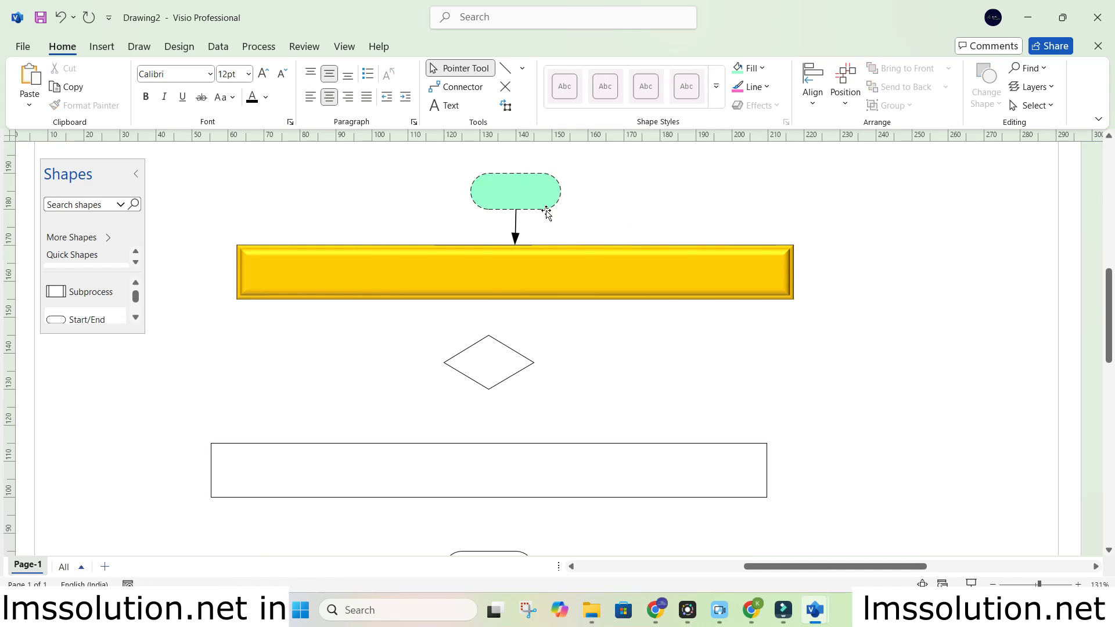
pyautogui.click(767, 86)
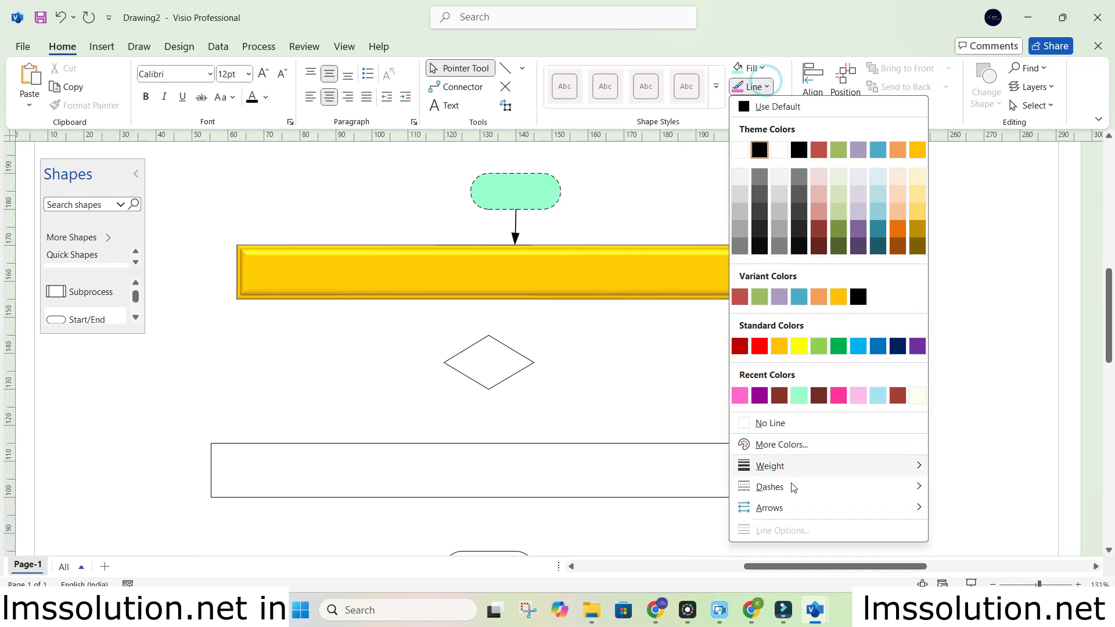
pyautogui.moveTo(797, 471)
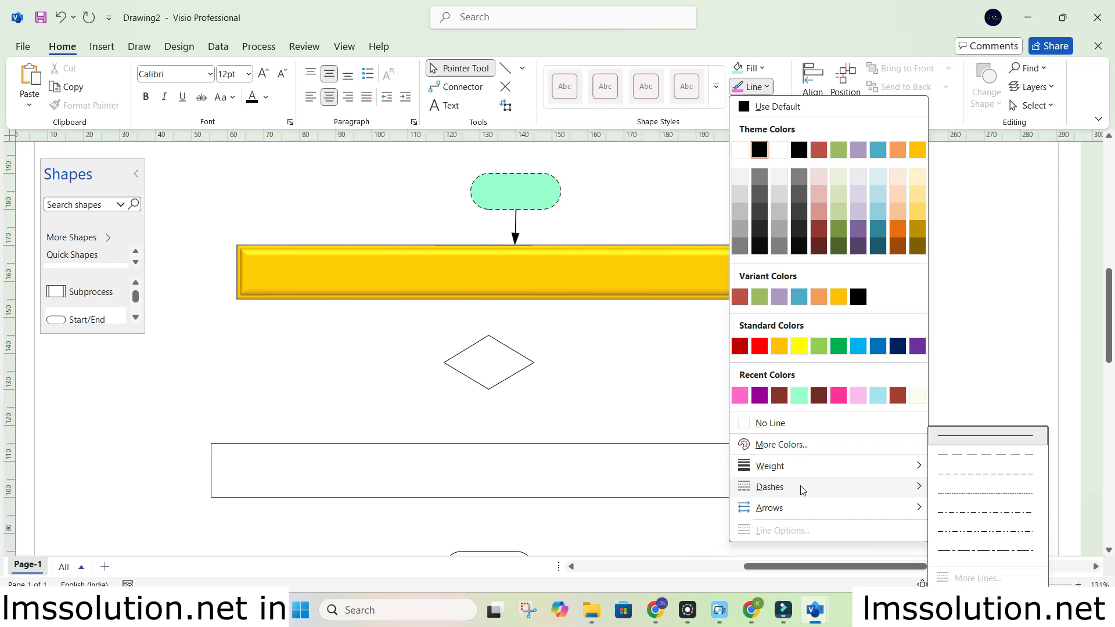
pyautogui.click(780, 396)
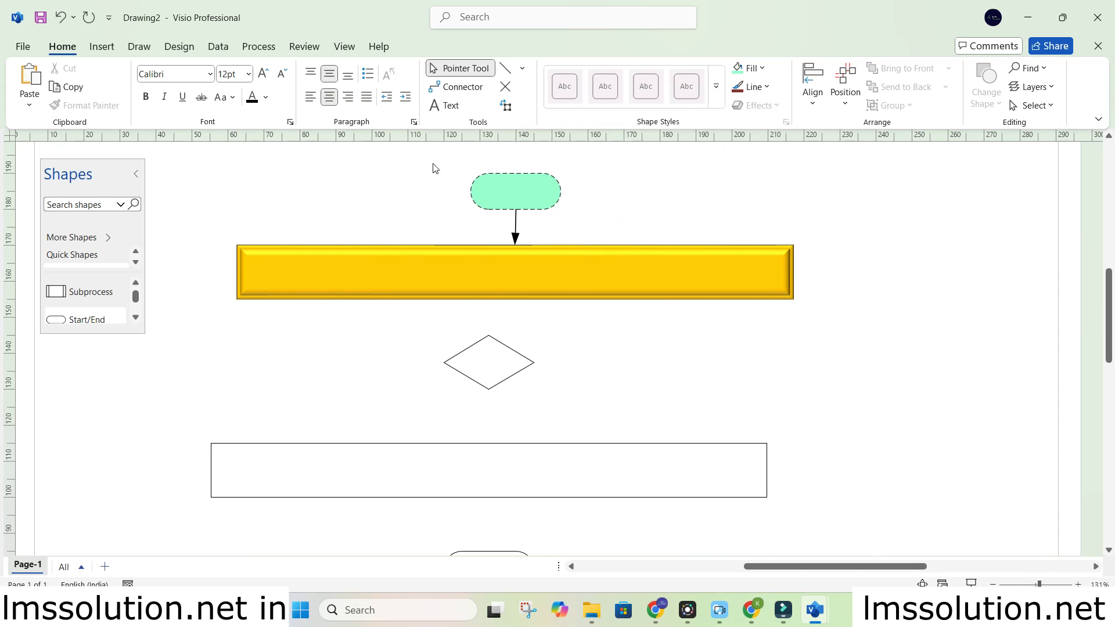
# Add a Subprocess shape to the left of the Decision diamond and a Document shape below the white rectangle's left end
pyautogui.hotkey('ctrl', 'shift', 'w')
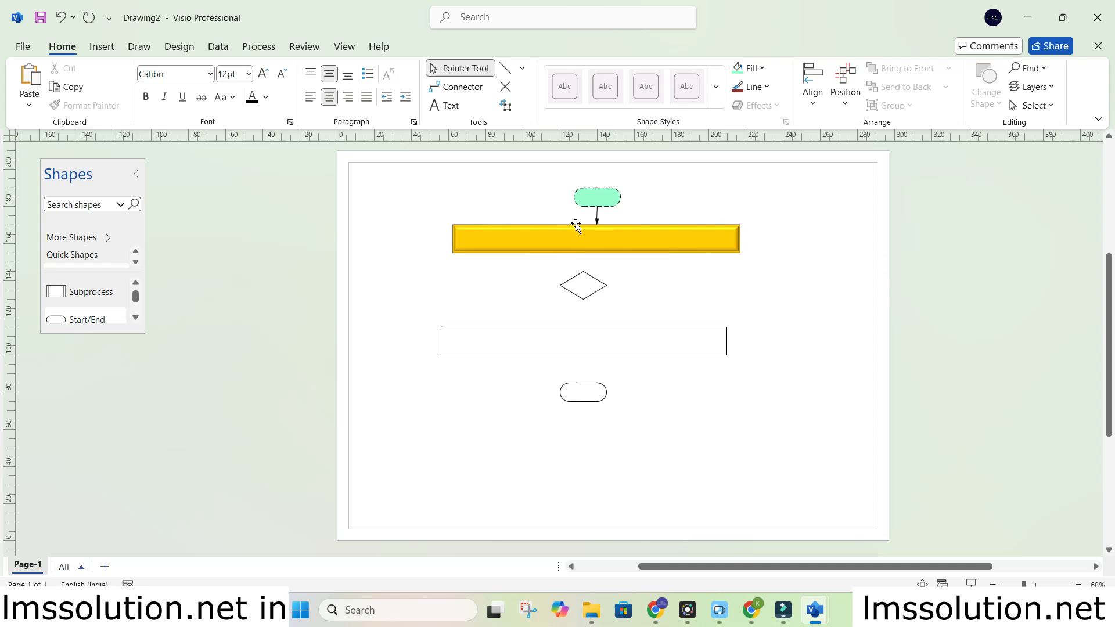
pyautogui.moveTo(100, 292); pyautogui.dragTo(452, 299)
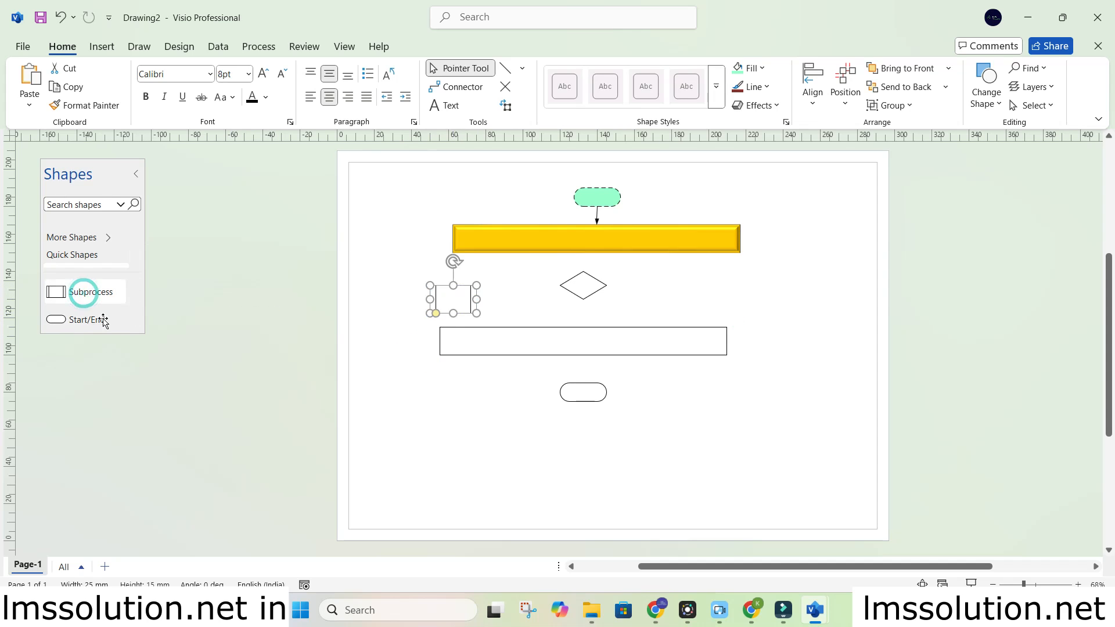
pyautogui.click(135, 319)
pyautogui.click(134, 317)
pyautogui.moveTo(76, 292); pyautogui.dragTo(448, 411)
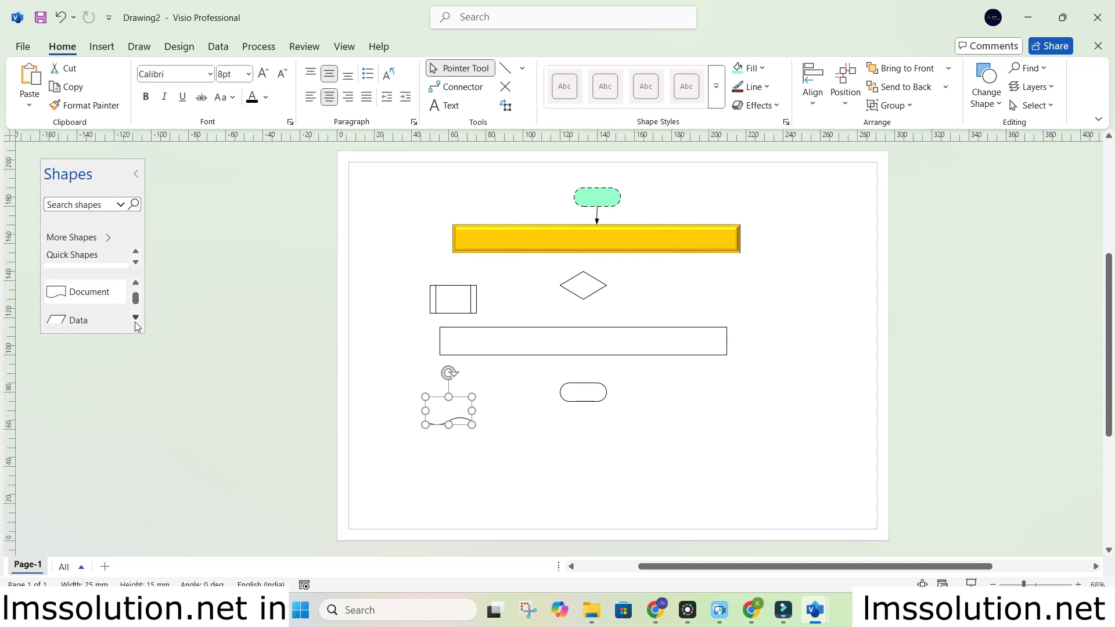
# Add a Data parallelogram below the white rectangle's right end and a curved-sided data shape to the right of the Decision diamond
pyautogui.click(135, 319)
pyautogui.click(135, 320)
pyautogui.click(135, 283)
pyautogui.moveTo(87, 299); pyautogui.dragTo(662, 443)
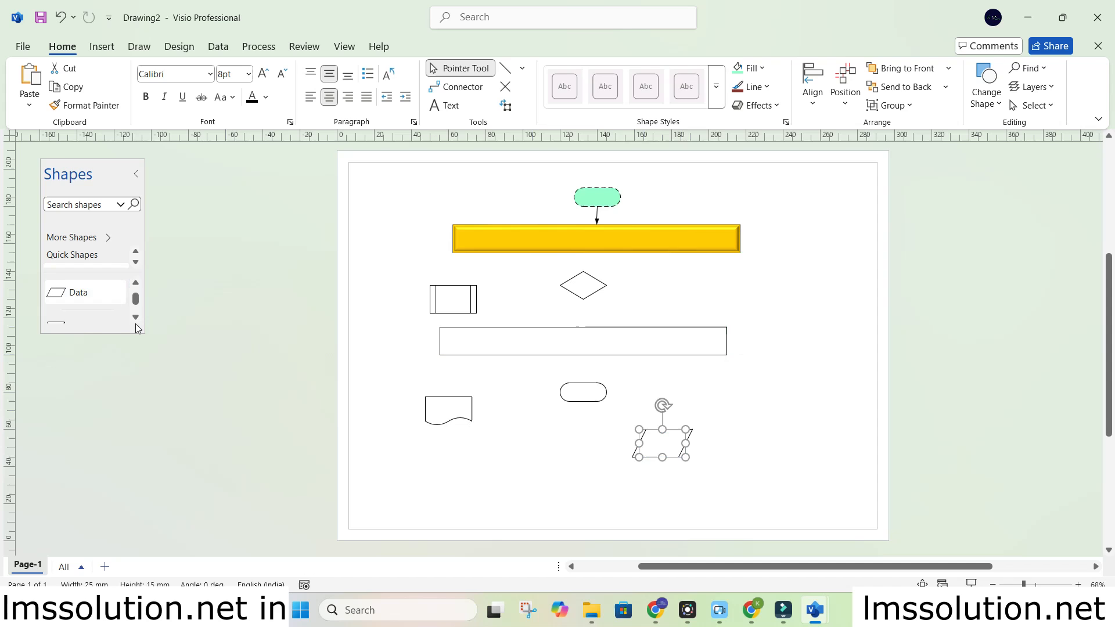
pyautogui.click(135, 317)
pyautogui.moveTo(93, 306); pyautogui.dragTo(727, 299)
# Add an Off-page reference shape to the left of the white rectangle without linking it to a new page
pyautogui.click(135, 317)
pyautogui.click(136, 318)
pyautogui.click(135, 317)
pyautogui.click(135, 317)
pyautogui.moveTo(106, 310); pyautogui.dragTo(400, 372)
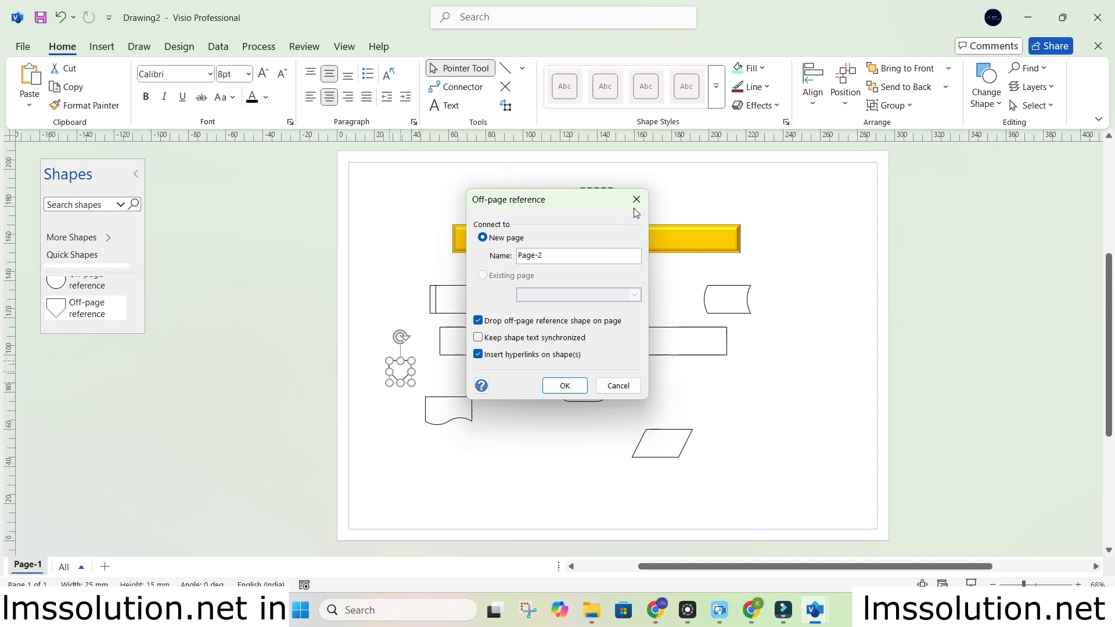
pyautogui.click(636, 199)
# Add a Custom 2 trapezoid to the left of the orange rectangle
pyautogui.click(136, 283)
pyautogui.click(135, 283)
pyautogui.click(135, 284)
pyautogui.click(136, 284)
pyautogui.click(135, 283)
pyautogui.moveTo(71, 302); pyautogui.dragTo(395, 243)
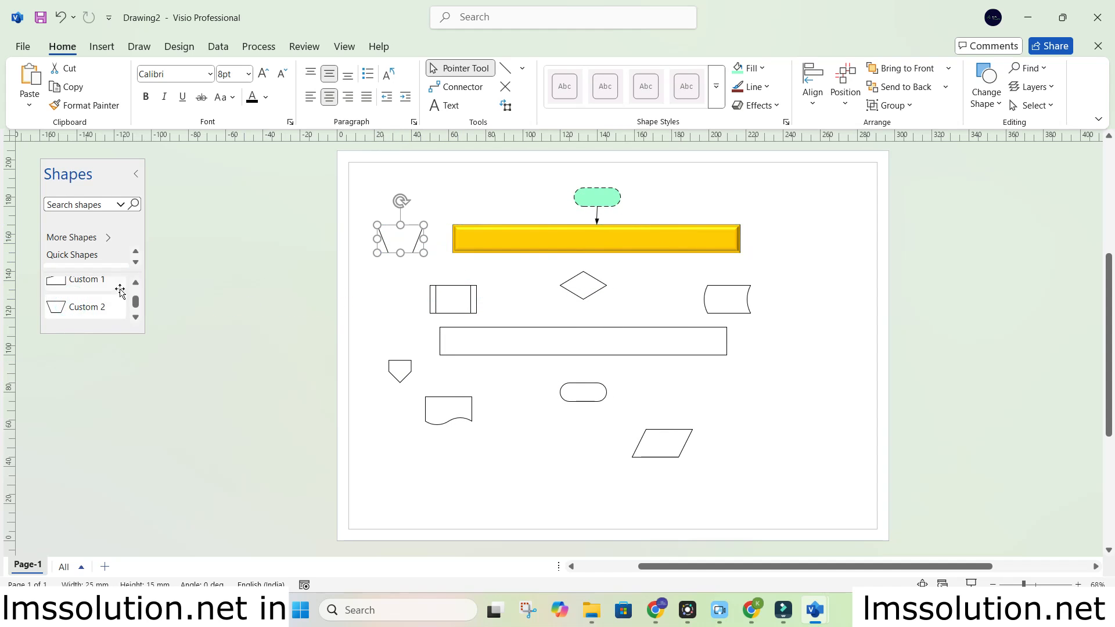
# Open the Arrow Shapes stencil from the Flowchart category
pyautogui.click(136, 283)
pyautogui.click(135, 283)
pyautogui.click(135, 283)
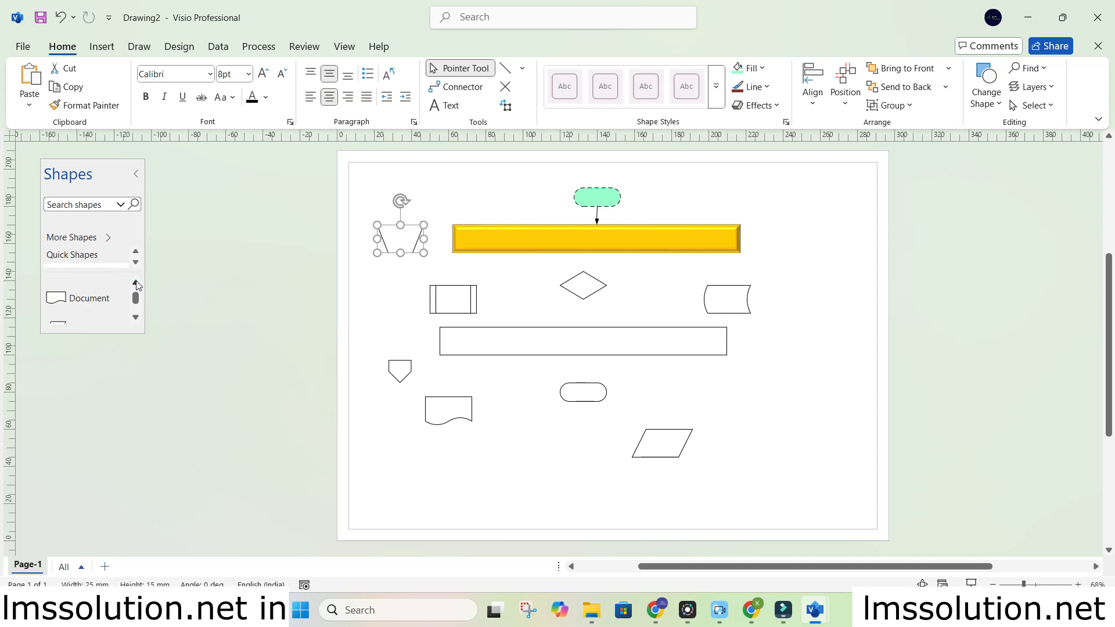
pyautogui.click(135, 284)
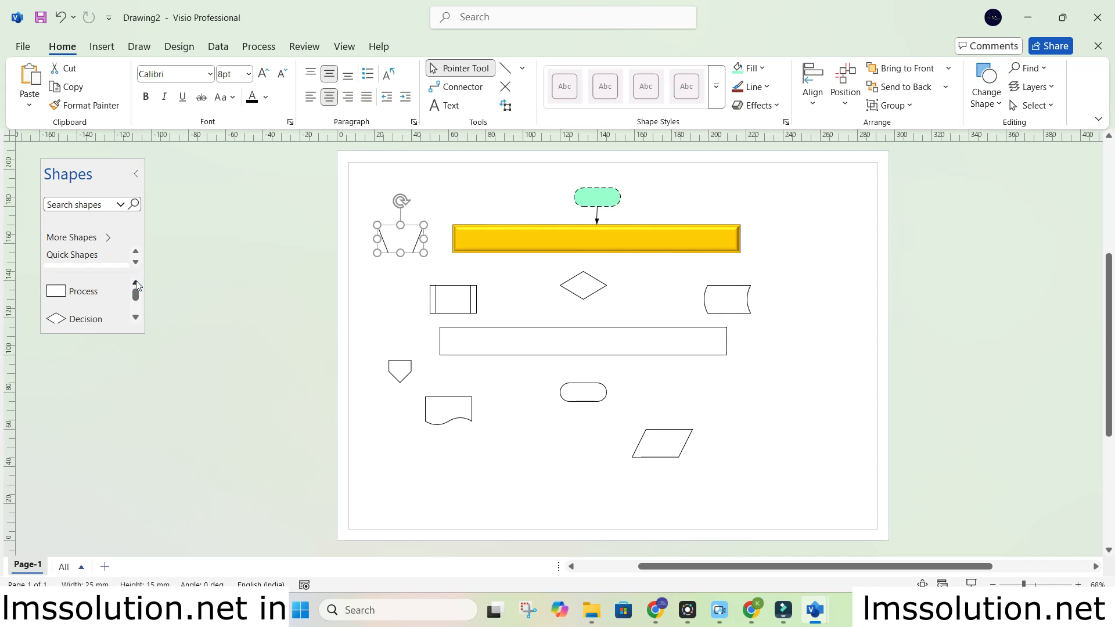
pyautogui.click(135, 282)
pyautogui.click(99, 239)
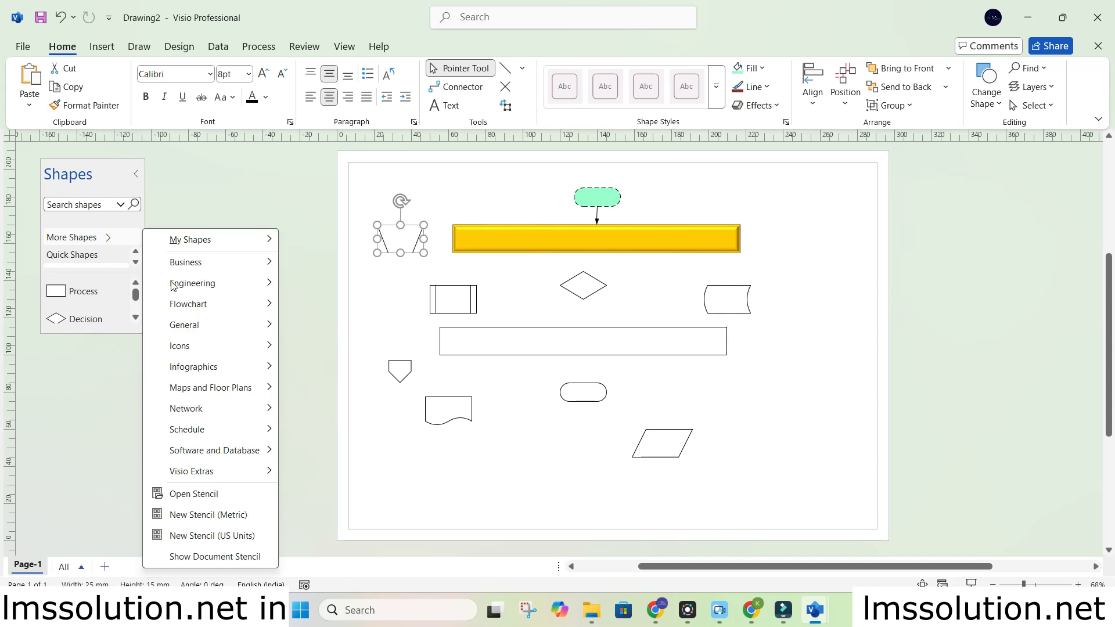
pyautogui.moveTo(226, 316)
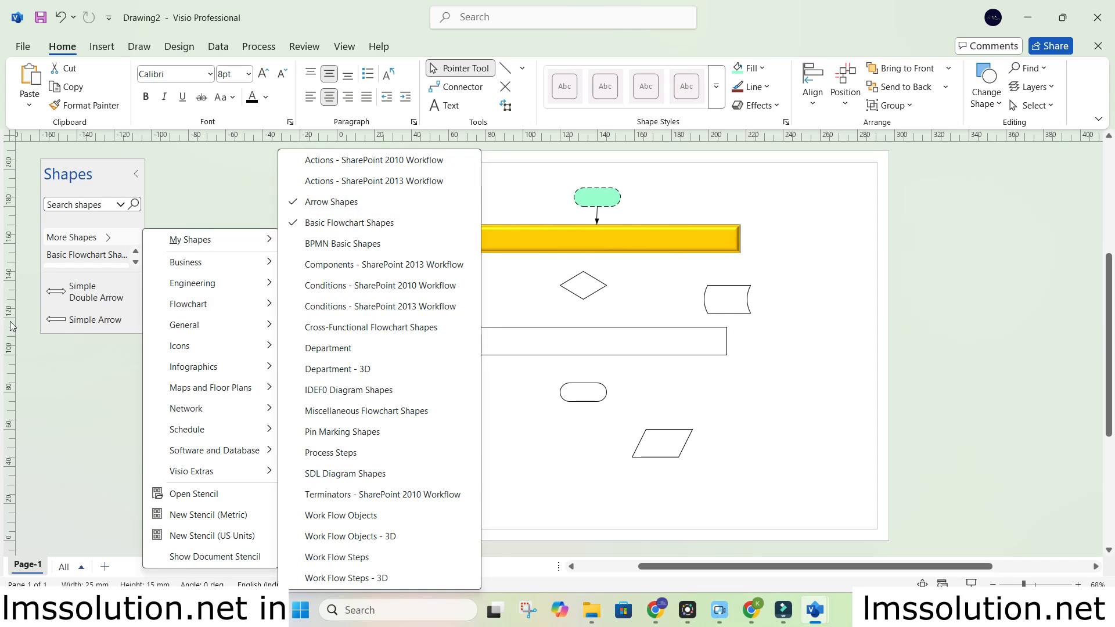
pyautogui.click(71, 324)
# Add a Simple Arrow to the left of the Subprocess shape and rotate it to point down
pyautogui.moveTo(130, 311); pyautogui.dragTo(398, 303)
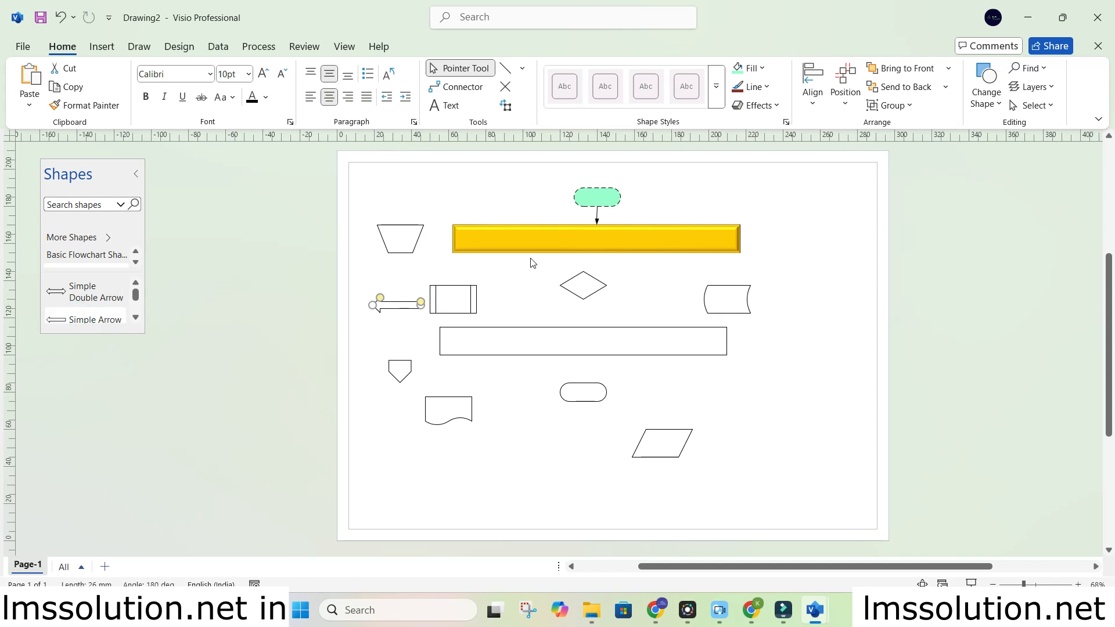
pyautogui.write('0')
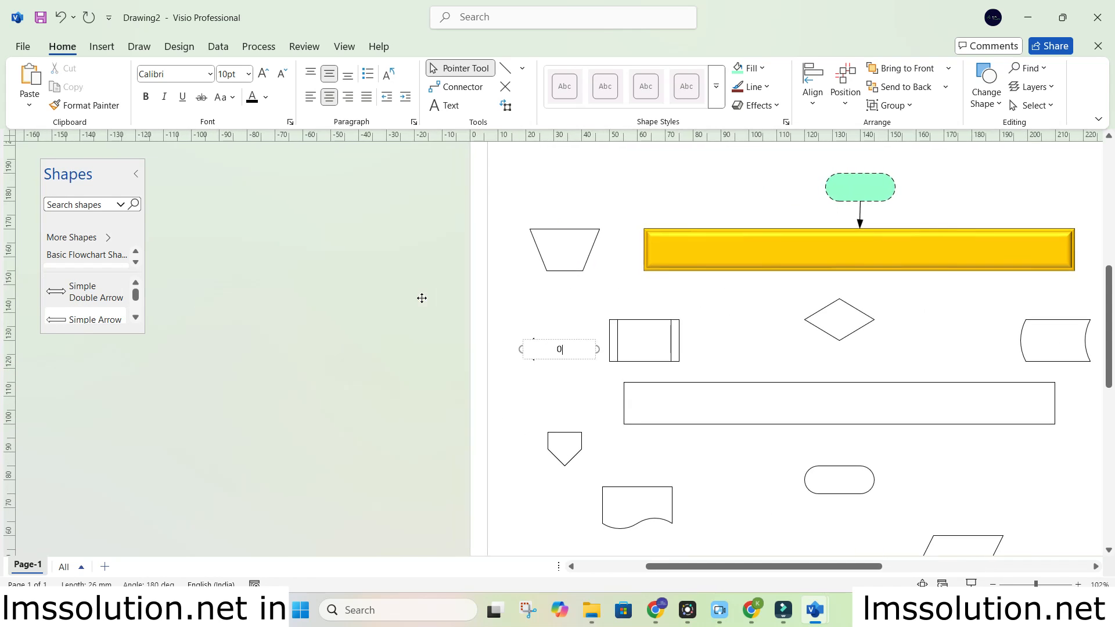
pyautogui.click(550, 410)
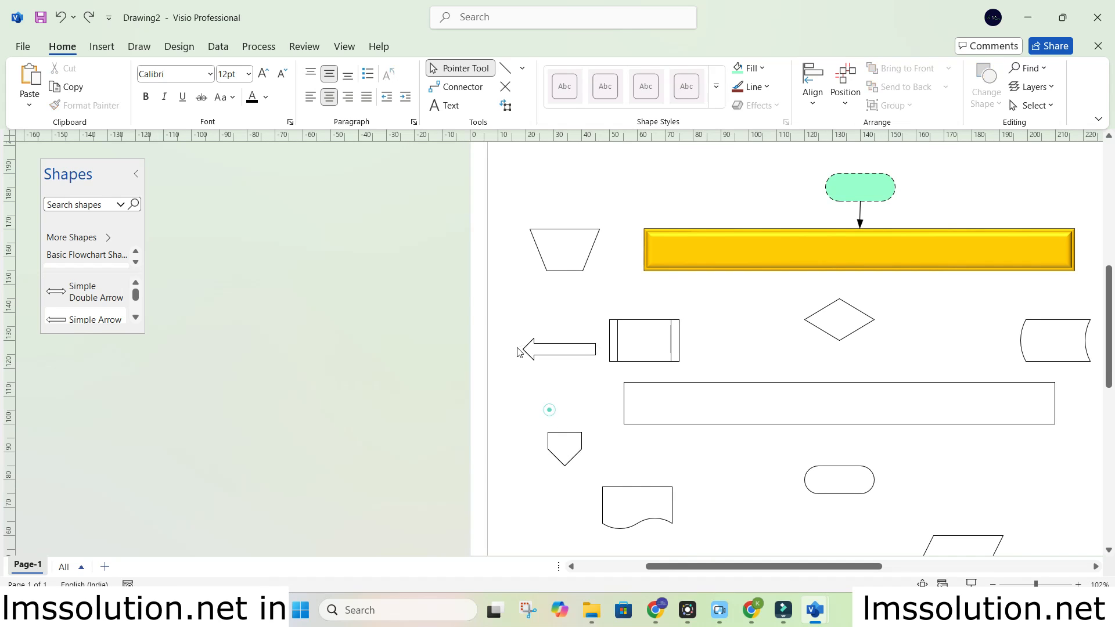
pyautogui.click(528, 346)
pyautogui.hotkey('ctrl', 'r')
pyautogui.hotkey('ctrl', 'r')
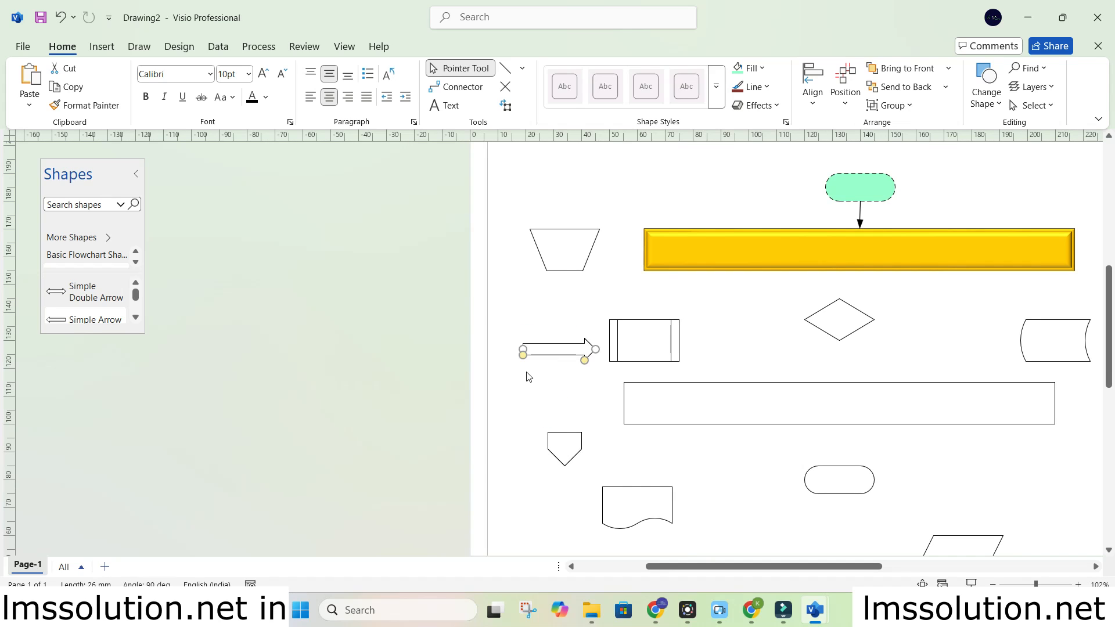
pyautogui.hotkey('ctrl', 'r')
# Fit the Simple Arrow between the Decision diamond and the white rectangle below it, about 15 mm long, and fill it orange
pyautogui.moveTo(558, 368); pyautogui.dragTo(839, 421)
pyautogui.click(881, 356)
pyautogui.click(843, 360)
pyautogui.click(766, 87)
pyautogui.click(761, 68)
pyautogui.click(762, 69)
pyautogui.click(818, 278)
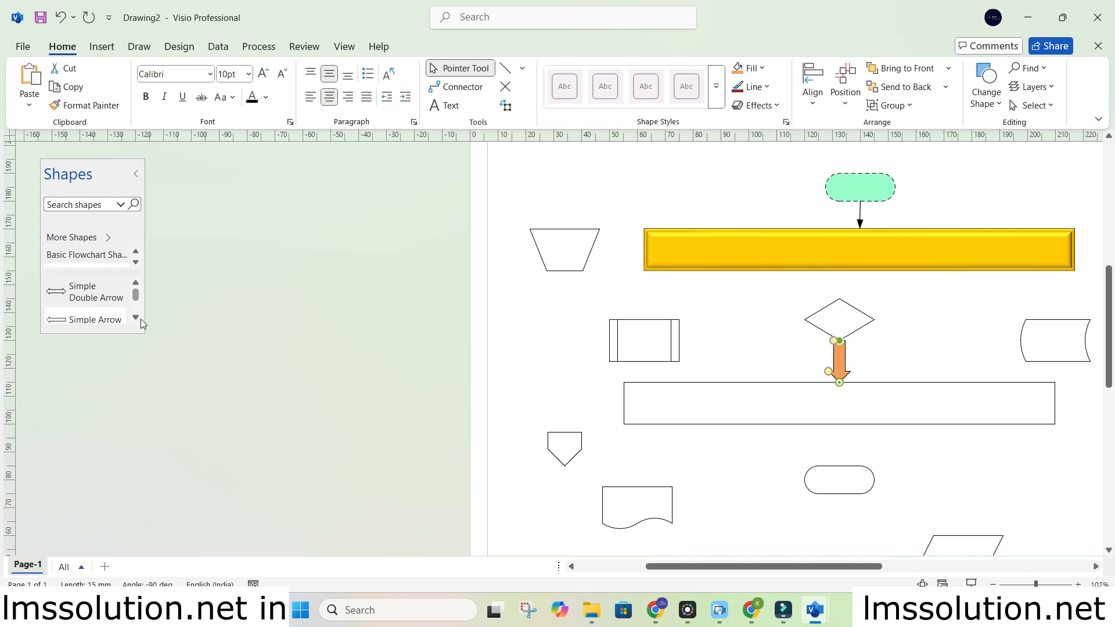
# Add a Sharp Bent Arrow between the Subprocess shape and the Decision diamond
pyautogui.click(135, 317)
pyautogui.click(136, 317)
pyautogui.rightClick(132, 320)
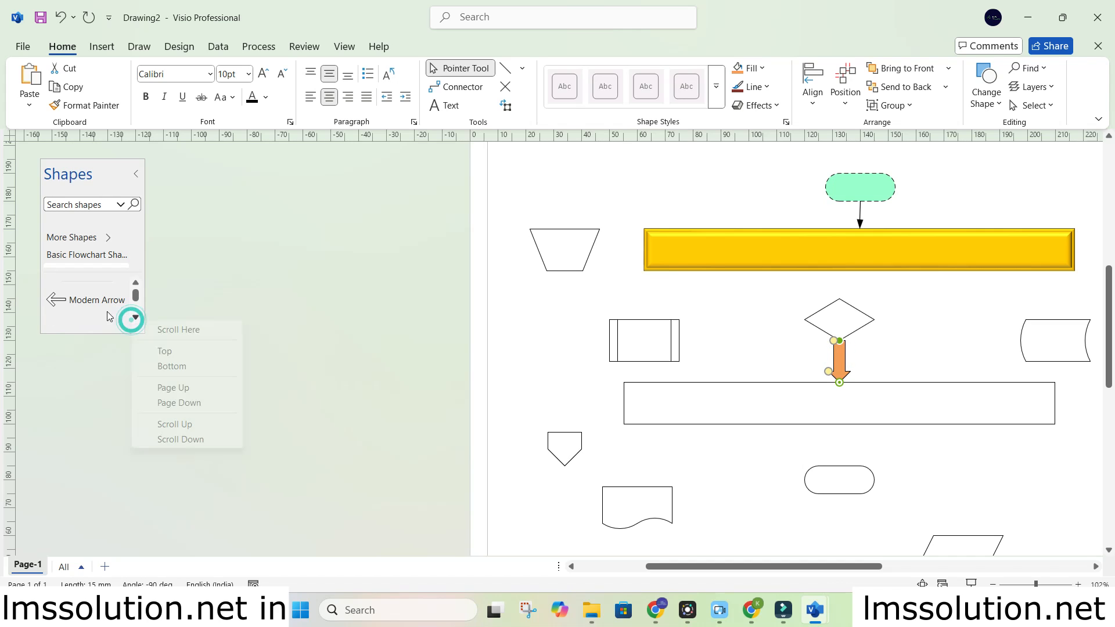
pyautogui.click(172, 301)
pyautogui.click(135, 317)
pyautogui.click(135, 282)
pyautogui.click(136, 317)
pyautogui.click(135, 317)
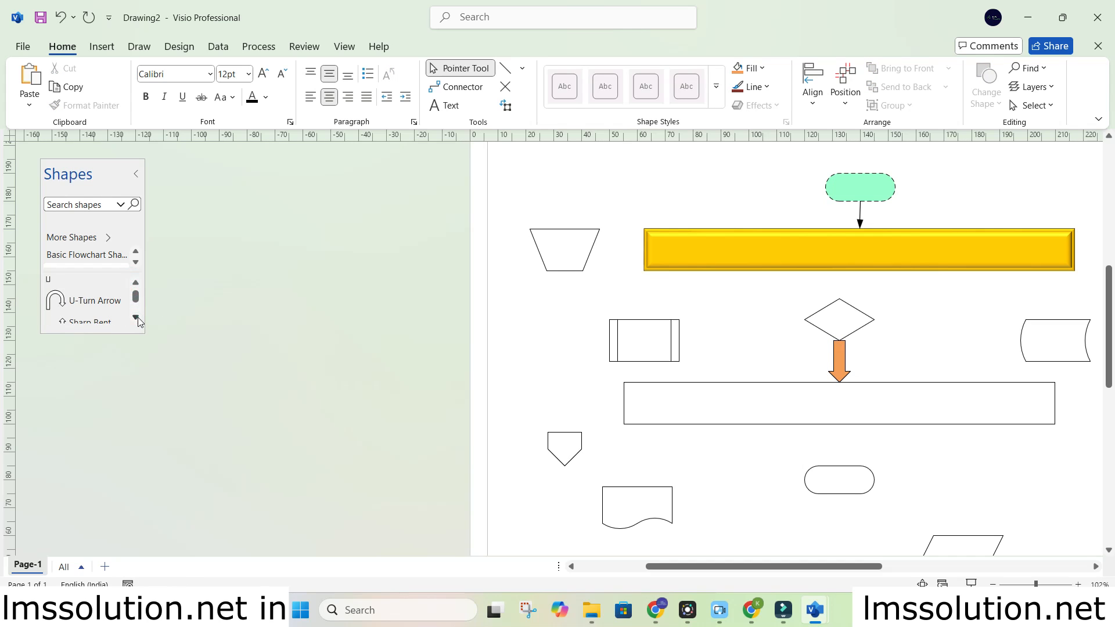
pyautogui.click(135, 317)
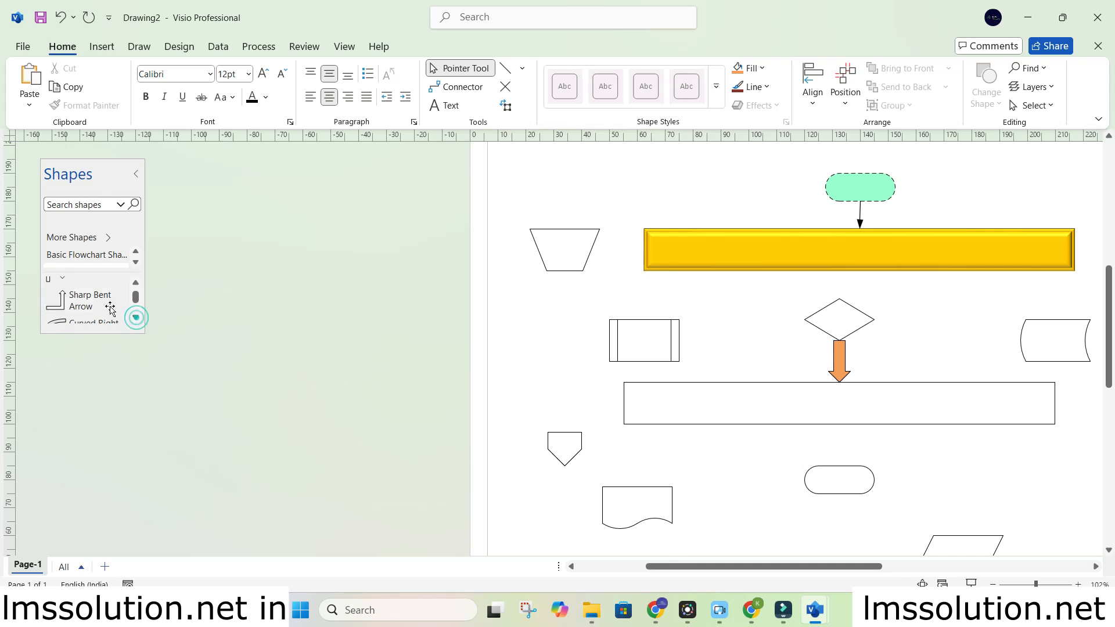
pyautogui.moveTo(81, 301); pyautogui.dragTo(750, 316)
# Add a Curved Right Arrow below the trapezoid and a Curved Left Arrow over the orange rectangle's left end
pyautogui.click(136, 317)
pyautogui.moveTo(82, 301); pyautogui.dragTo(539, 340)
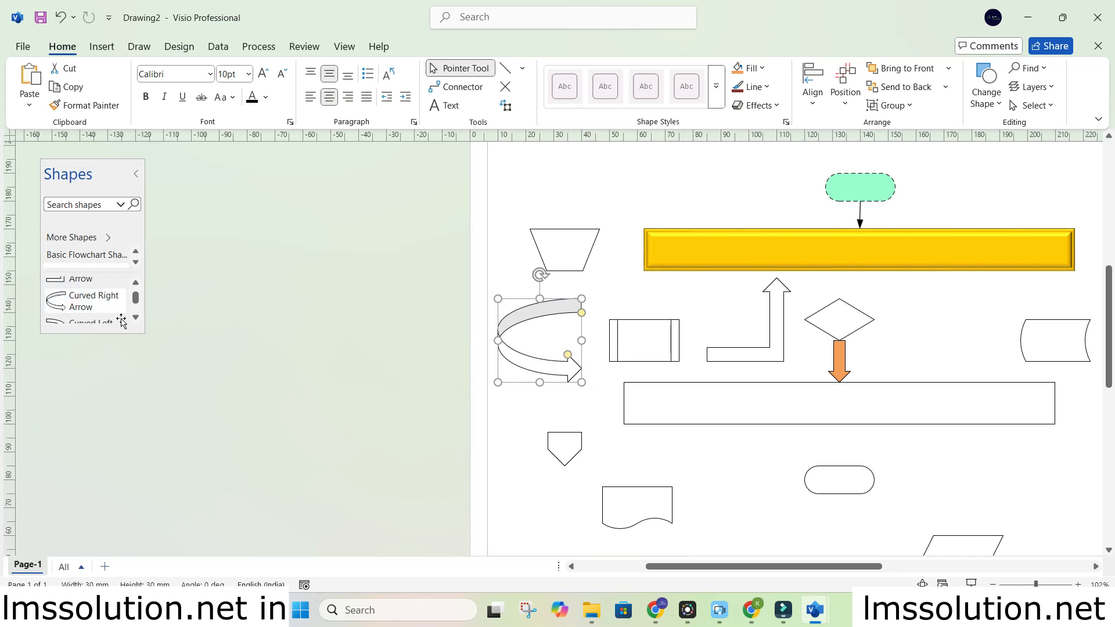
pyautogui.click(134, 318)
pyautogui.moveTo(81, 300); pyautogui.dragTo(653, 229)
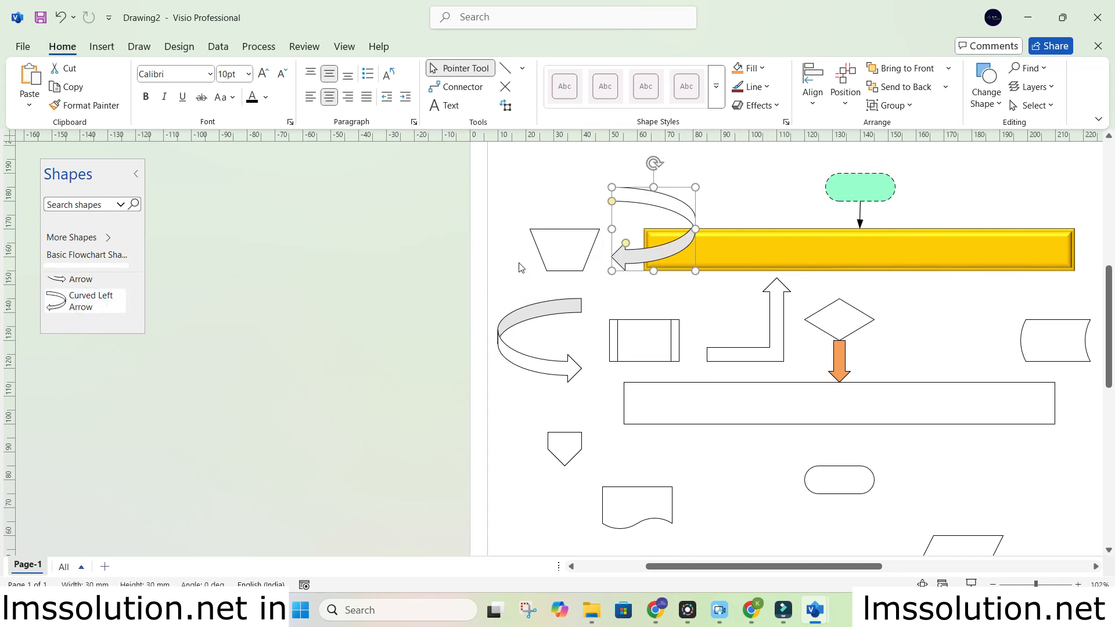
# Add a Left-Right-Up Arrow and enlarge it to about 72.5 mm square, spanning from the orange rectangle to below the white one
pyautogui.click(135, 317)
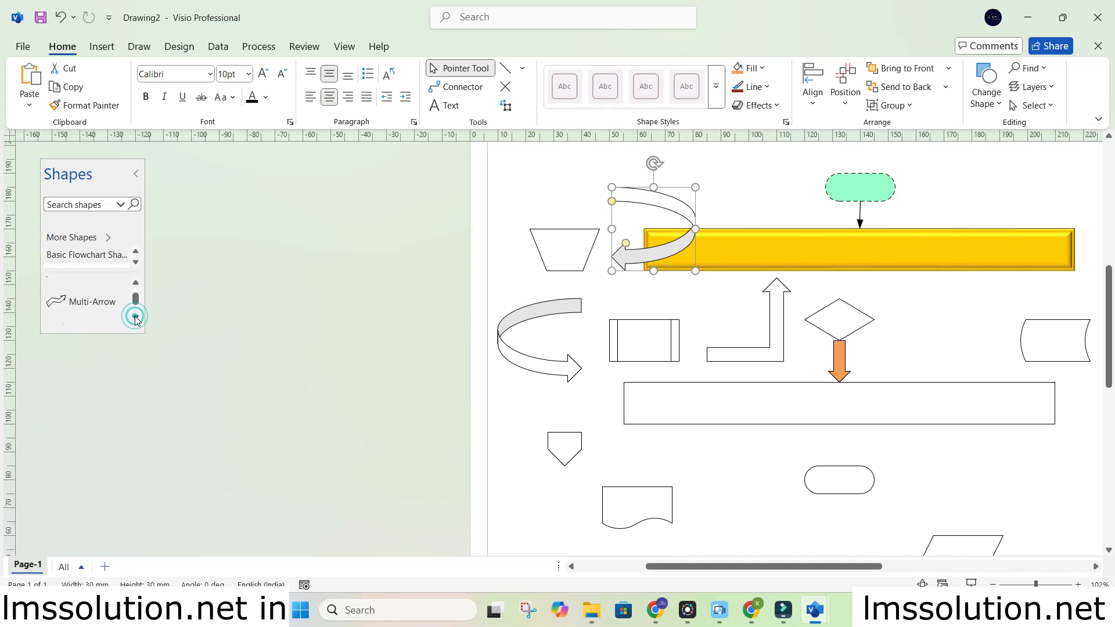
pyautogui.click(135, 318)
pyautogui.click(135, 318)
pyautogui.click(135, 317)
pyautogui.click(136, 318)
pyautogui.click(136, 318)
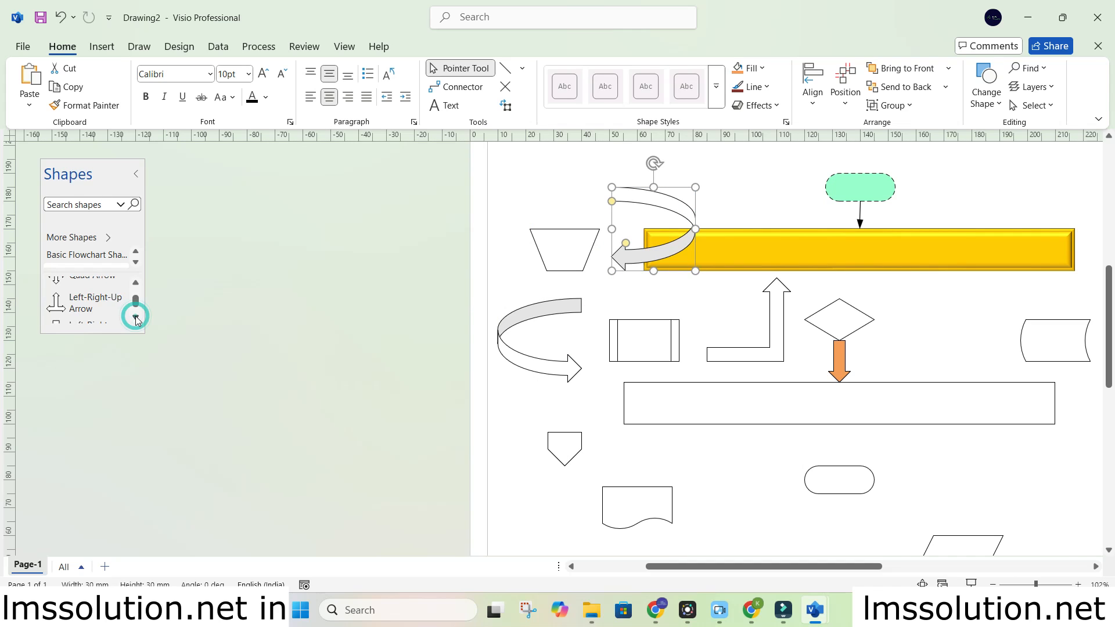
pyautogui.moveTo(87, 302); pyautogui.dragTo(804, 196)
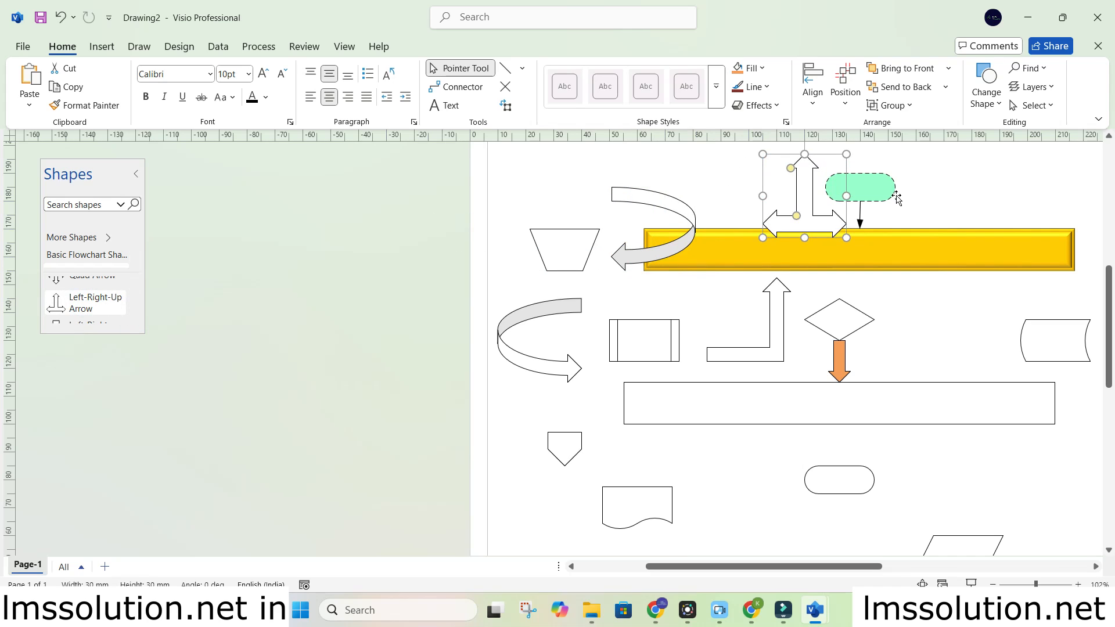
pyautogui.click(135, 318)
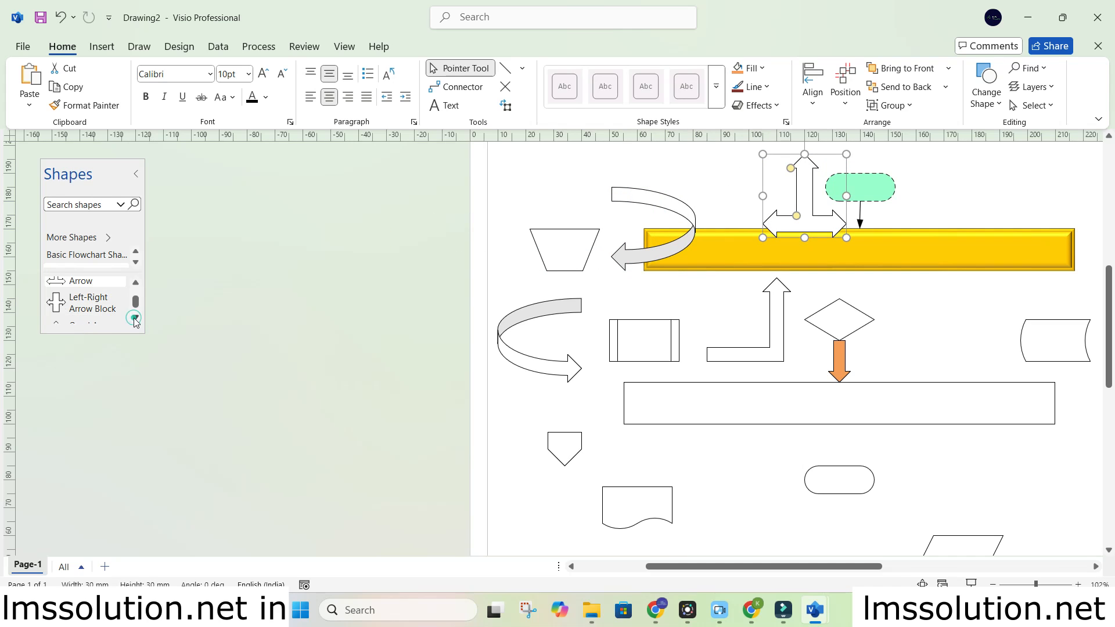
pyautogui.moveTo(819, 228); pyautogui.dragTo(839, 465)
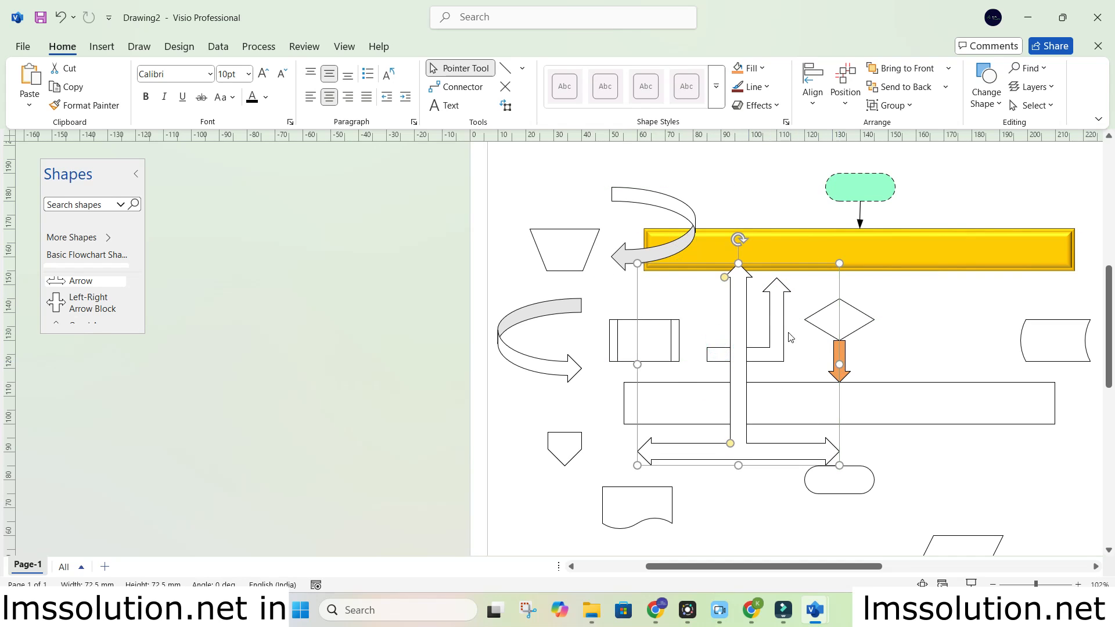
# Move the orange rectangle to the left so that its left end sits behind the trapezoid
pyautogui.click(742, 256)
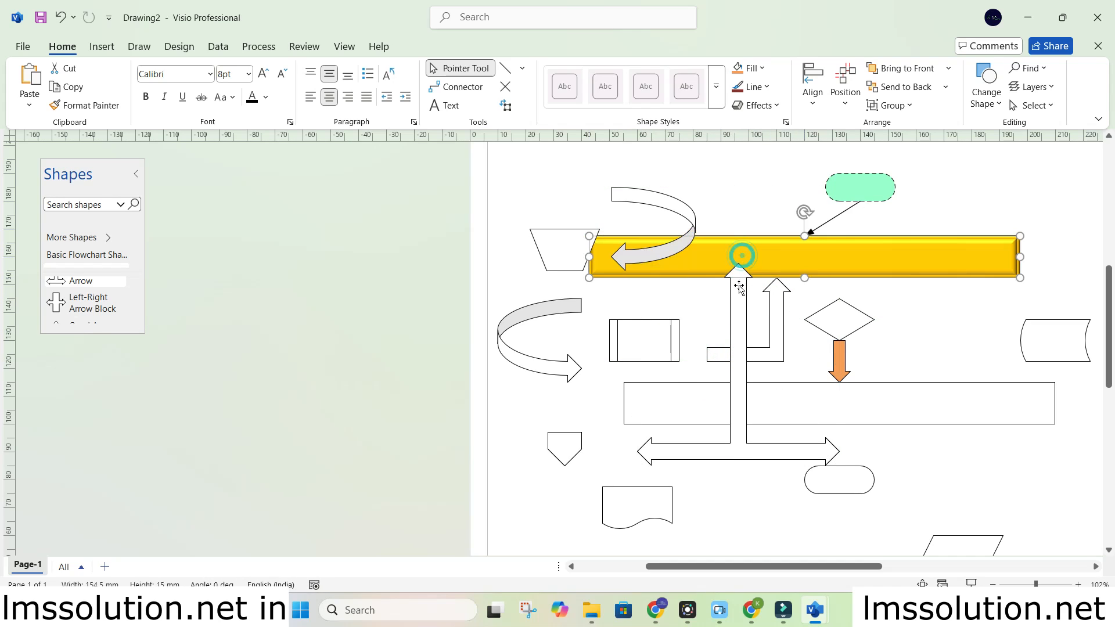
pyautogui.moveTo(781, 256); pyautogui.dragTo(747, 248)
# Add a Quad Arrow Block enlarged to about 62.5 mm square and position it over the Decision diamond
pyautogui.scroll(-3, 124, 314)
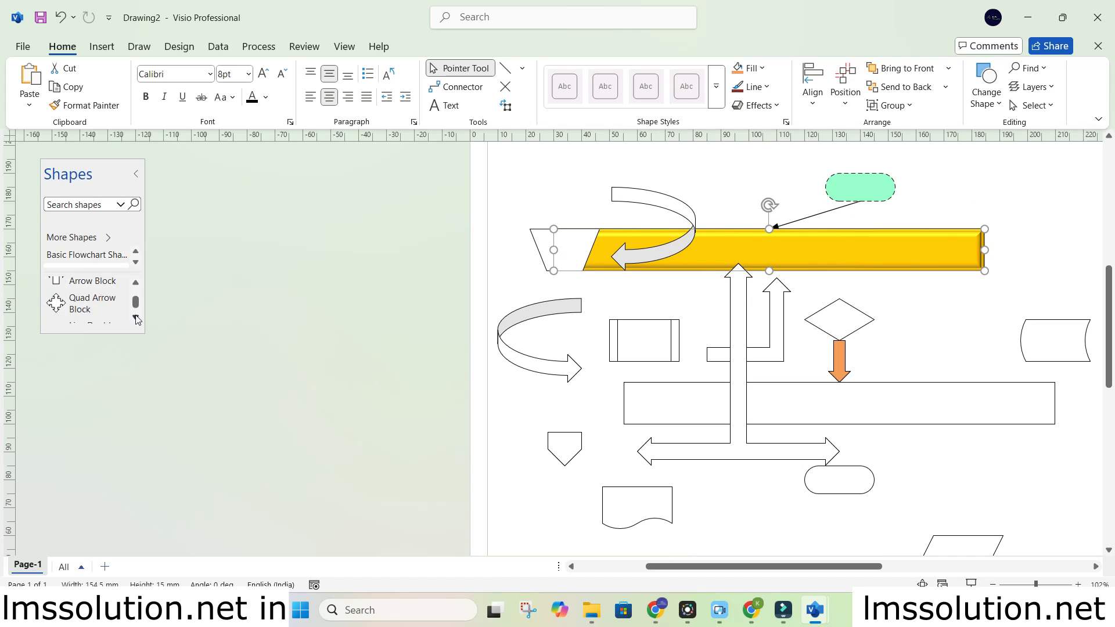
pyautogui.scroll(-1, 85, 285)
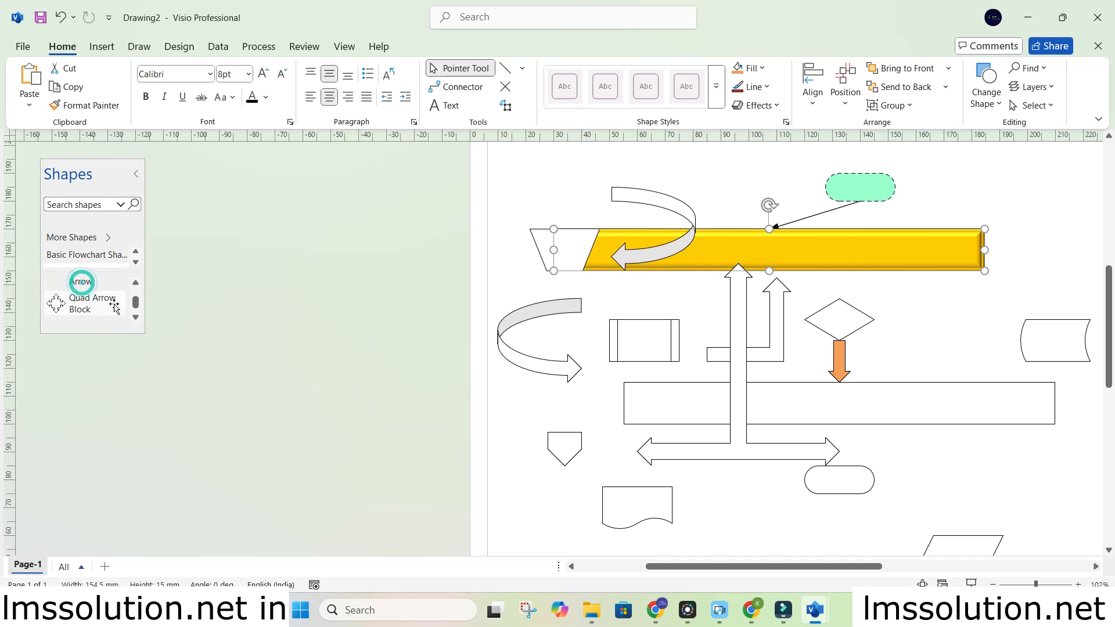
pyautogui.moveTo(82, 302); pyautogui.dragTo(1003, 210)
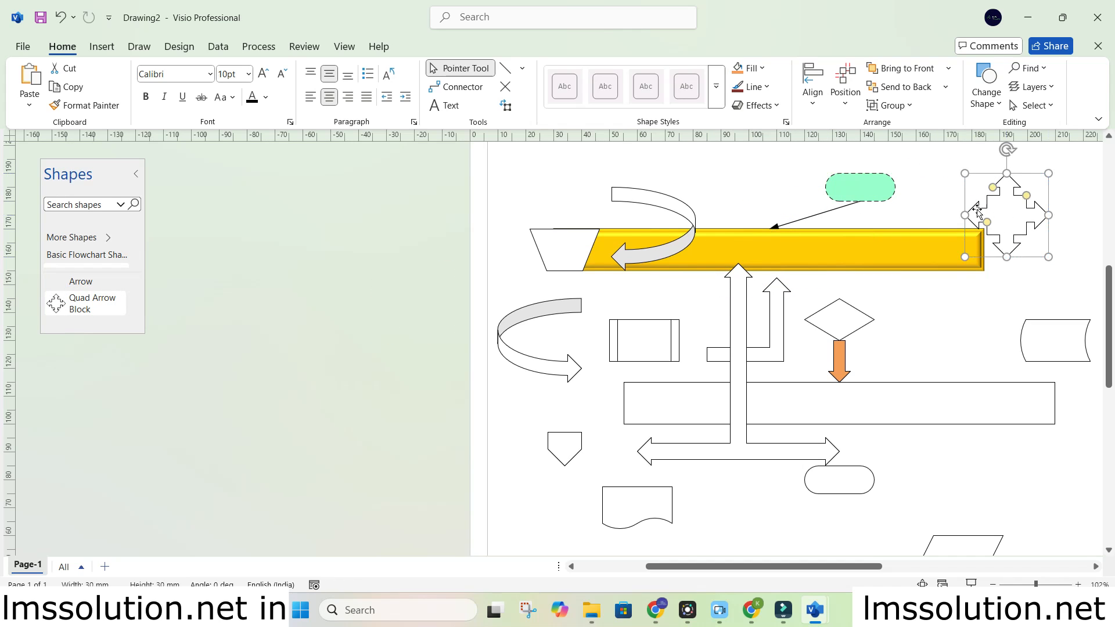
pyautogui.moveTo(965, 256); pyautogui.dragTo(874, 347)
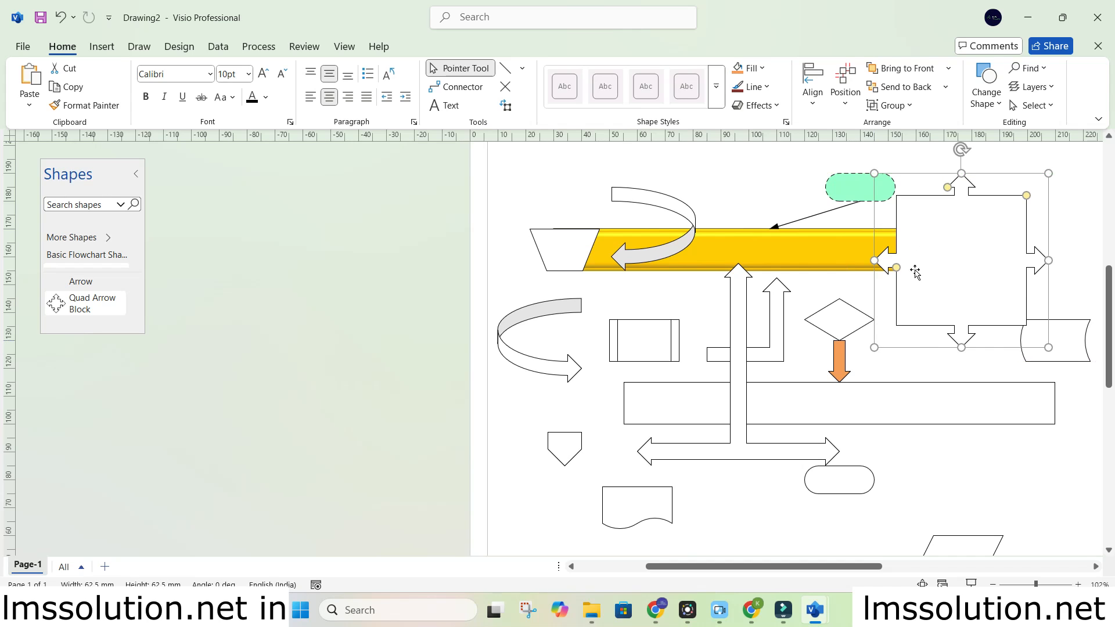
pyautogui.moveTo(944, 263); pyautogui.dragTo(853, 333)
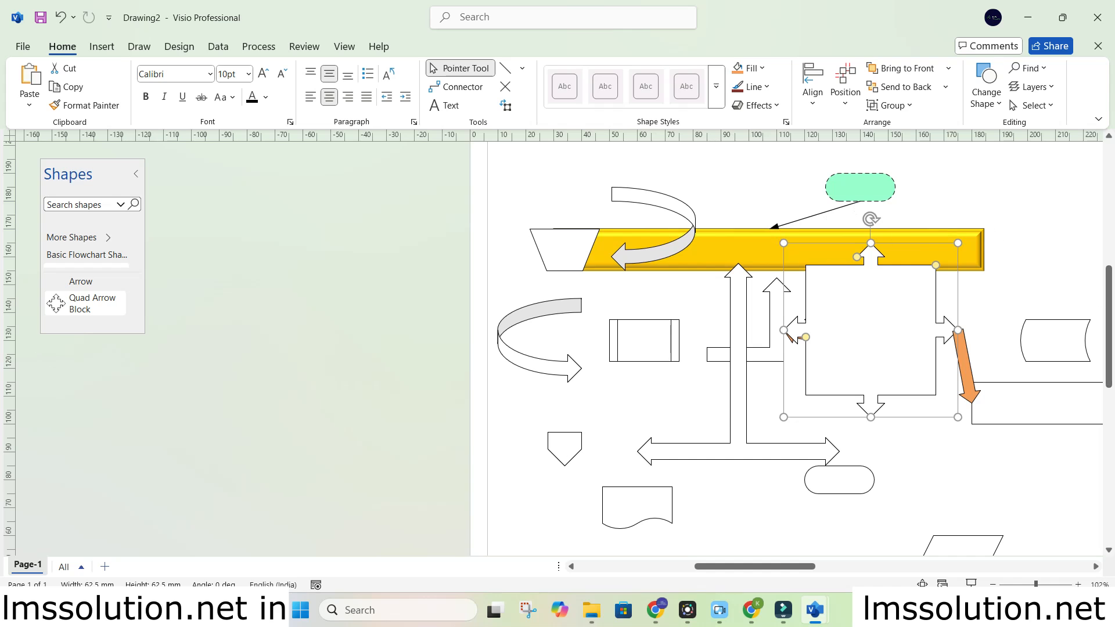
pyautogui.click(136, 318)
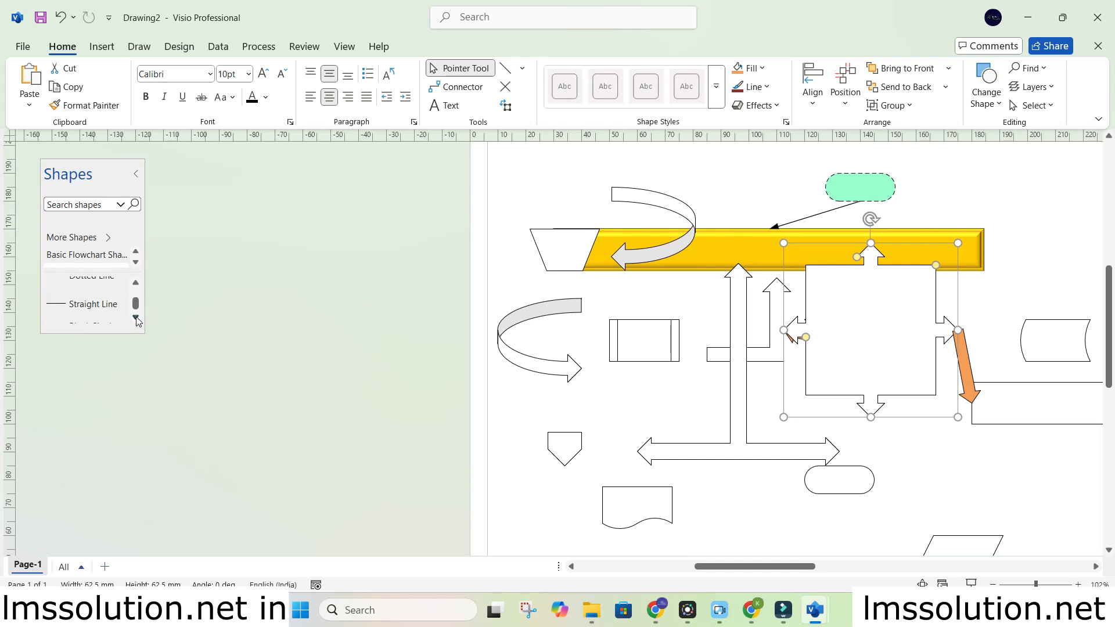
pyautogui.click(136, 318)
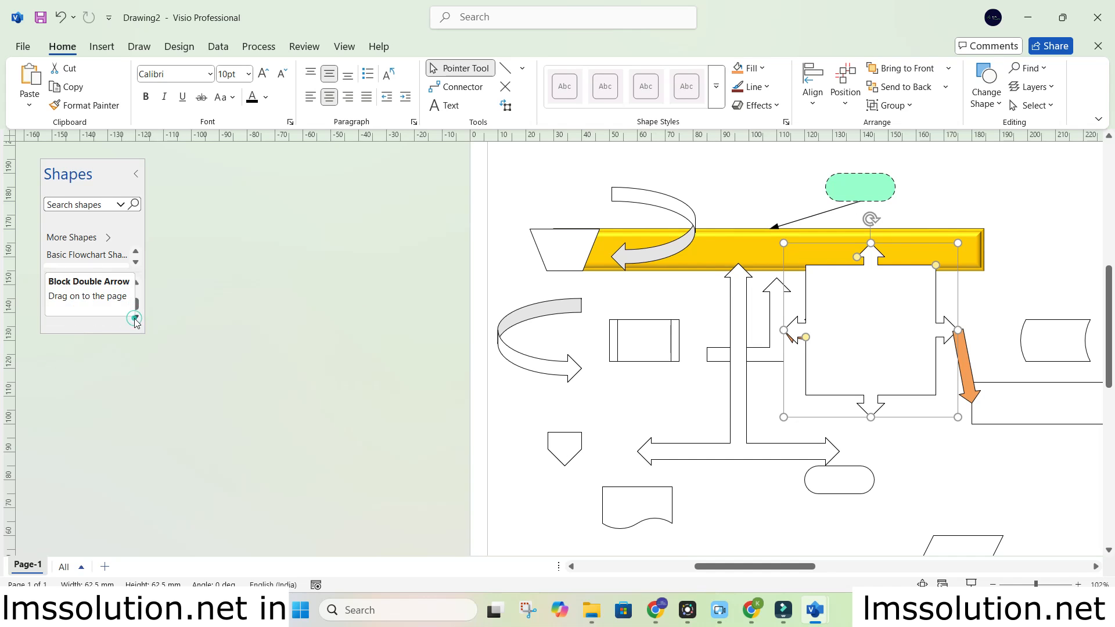
pyautogui.click(103, 235)
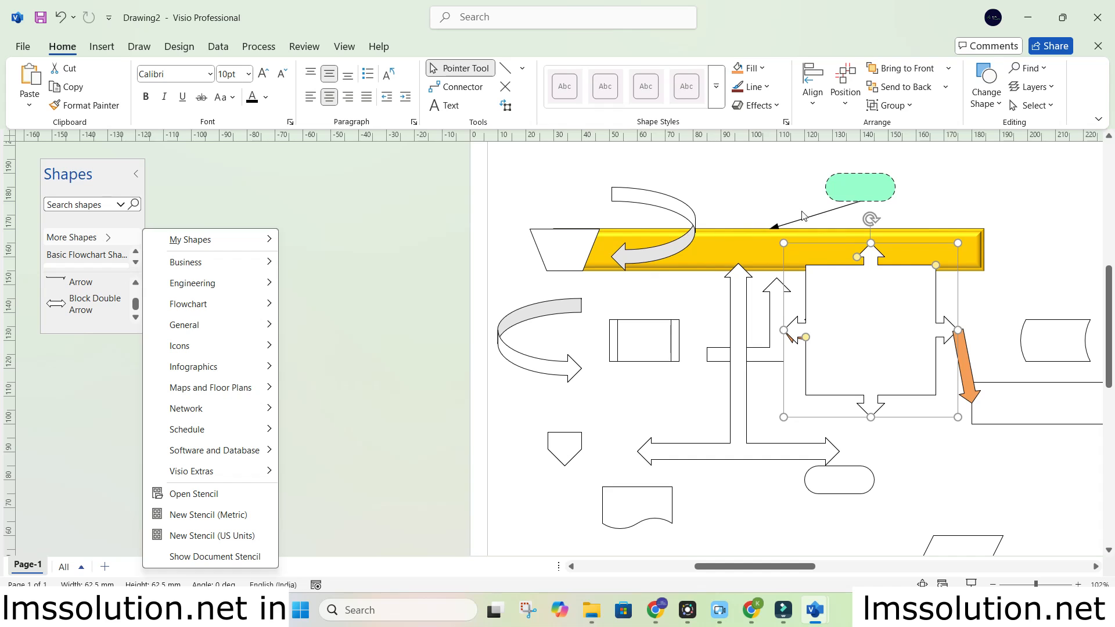
# Detach the connector's arrowhead from the orange rectangle and end it in free space below the green terminator, about 17 mm long
pyautogui.click(803, 216)
pyautogui.click(796, 219)
pyautogui.moveTo(771, 228); pyautogui.dragTo(818, 222)
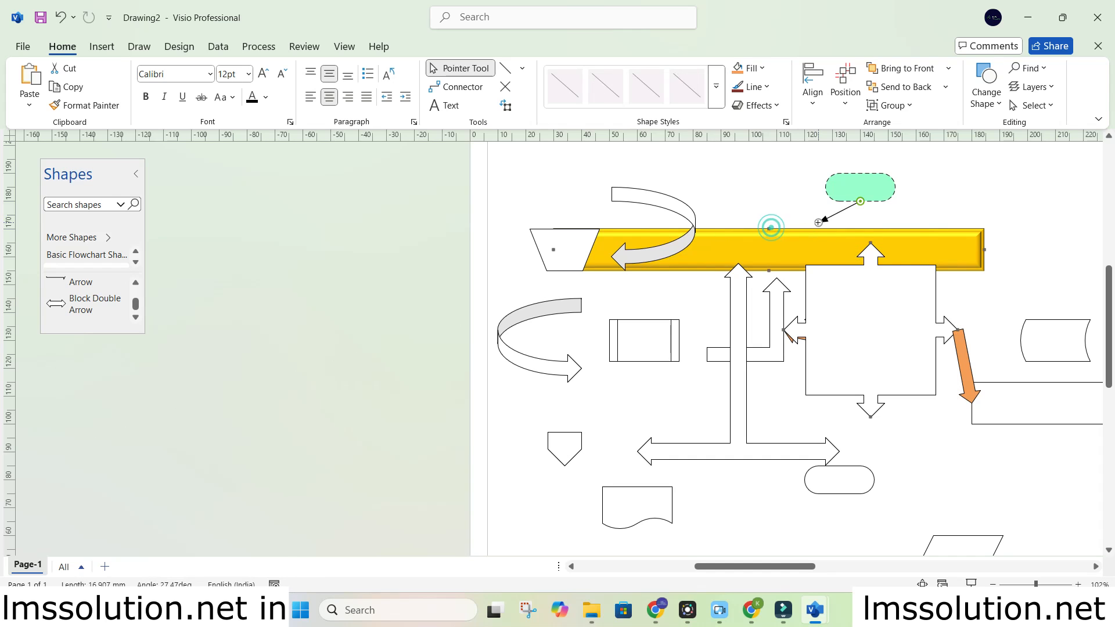
# Open the Department stencil from the Flowchart category
pyautogui.click(105, 236)
pyautogui.moveTo(173, 270)
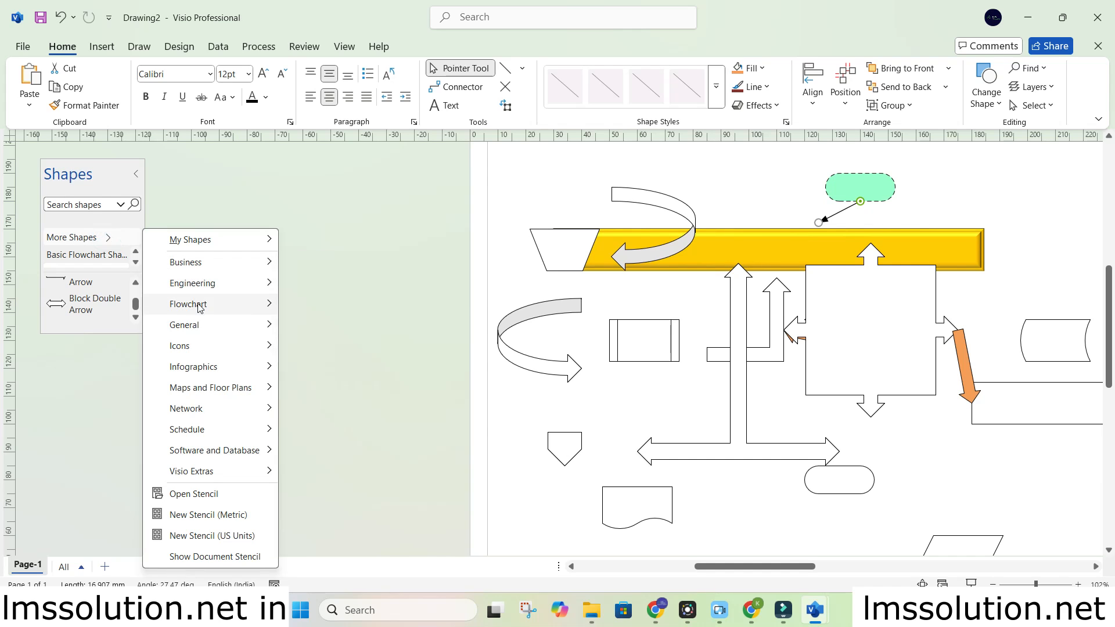
pyautogui.moveTo(198, 302)
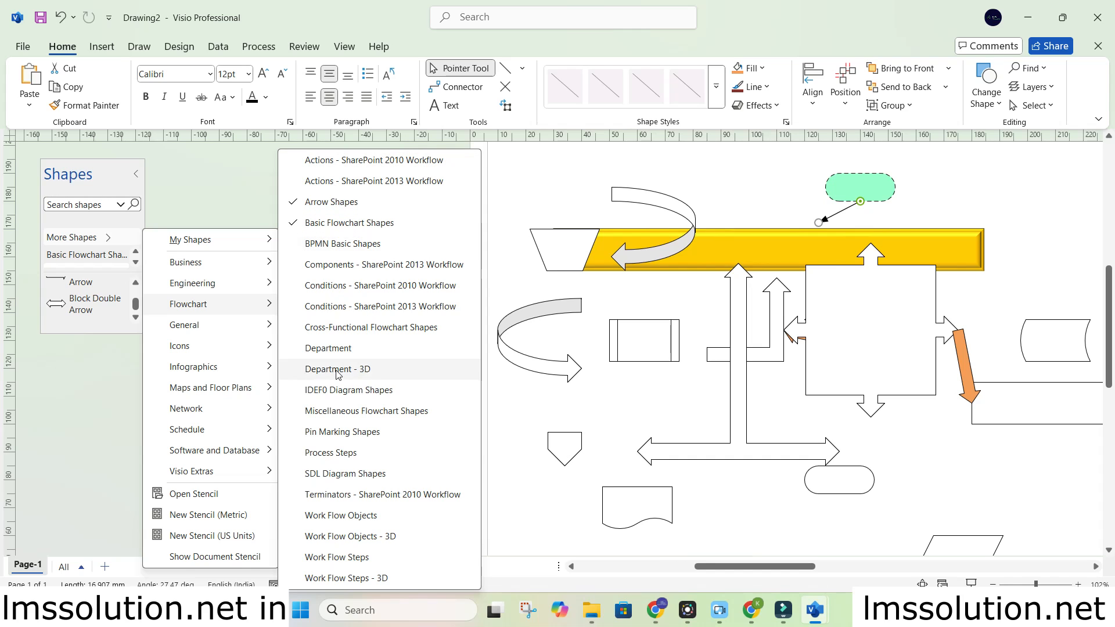
pyautogui.click(341, 349)
pyautogui.click(200, 163)
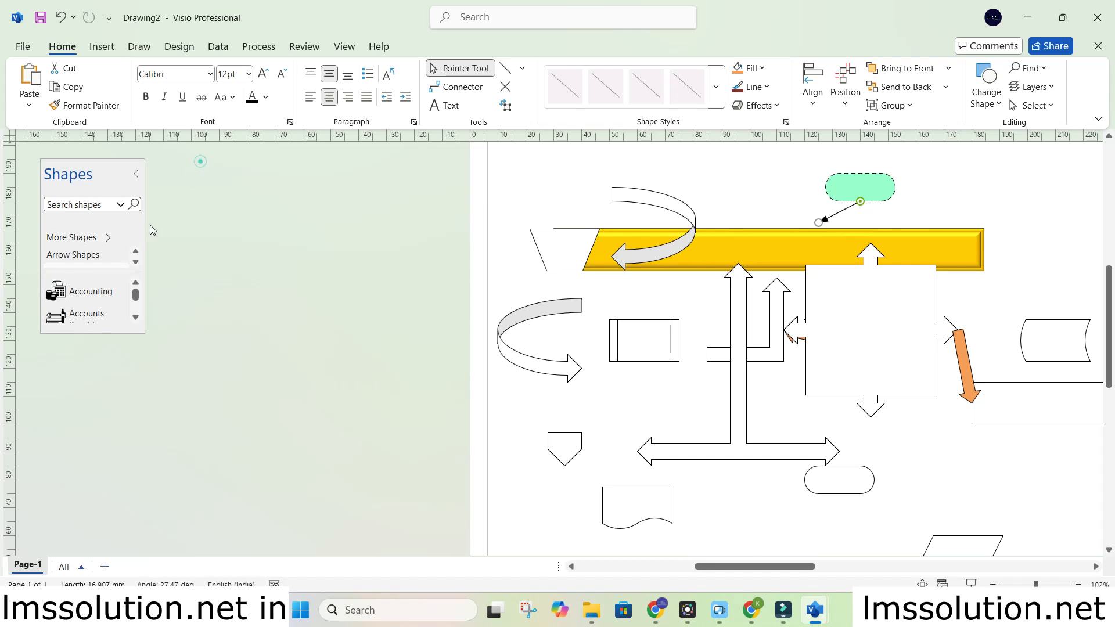
# Add a Board of Directors shape from the Department stencil above the trapezoid
pyautogui.click(135, 317)
pyautogui.click(135, 318)
pyautogui.click(136, 317)
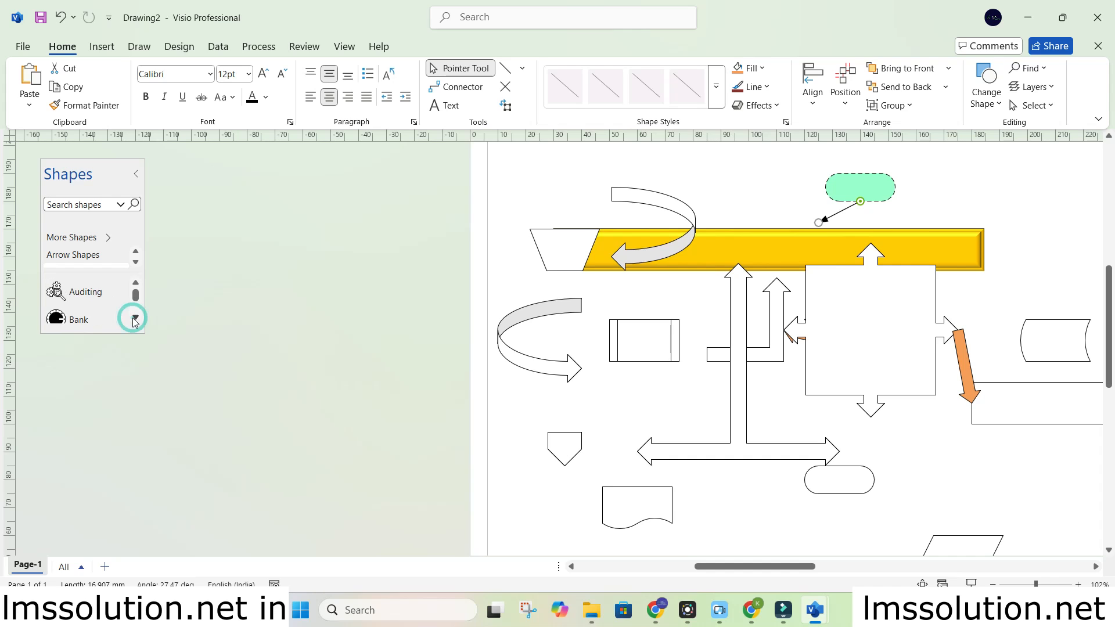
pyautogui.click(135, 317)
pyautogui.click(136, 318)
pyautogui.moveTo(52, 291); pyautogui.dragTo(600, 186)
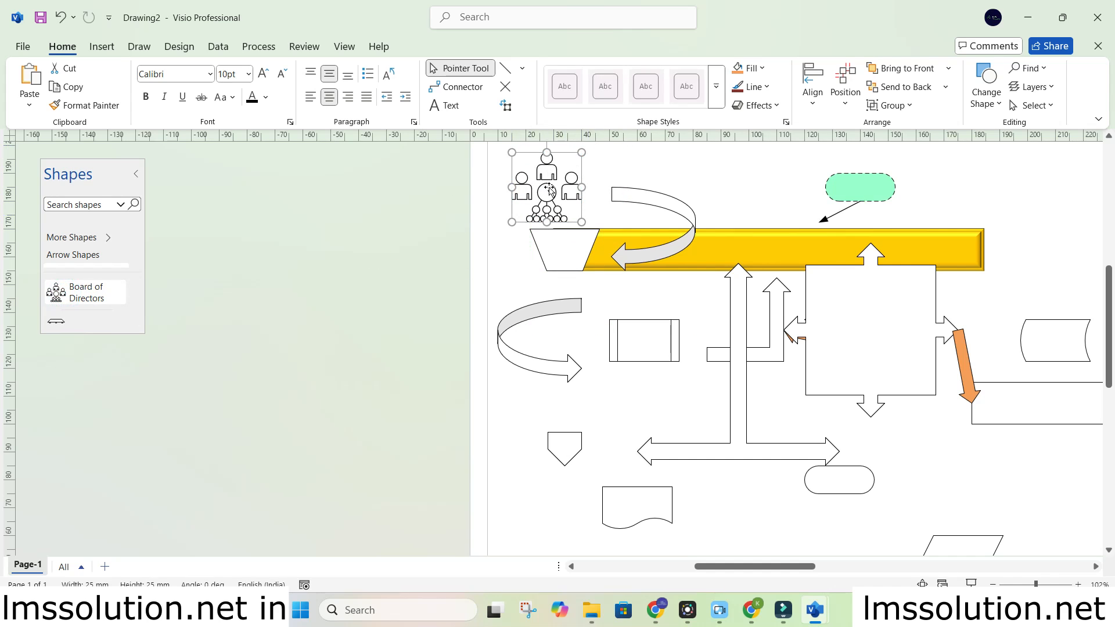
pyautogui.press('Escape')
# Browse the remaining shapes in the Department stencil and return to the start of its list
pyautogui.click(135, 317)
pyautogui.click(136, 318)
pyautogui.click(135, 318)
pyautogui.click(135, 318)
pyautogui.click(135, 317)
pyautogui.click(135, 318)
pyautogui.click(135, 318)
pyautogui.click(136, 318)
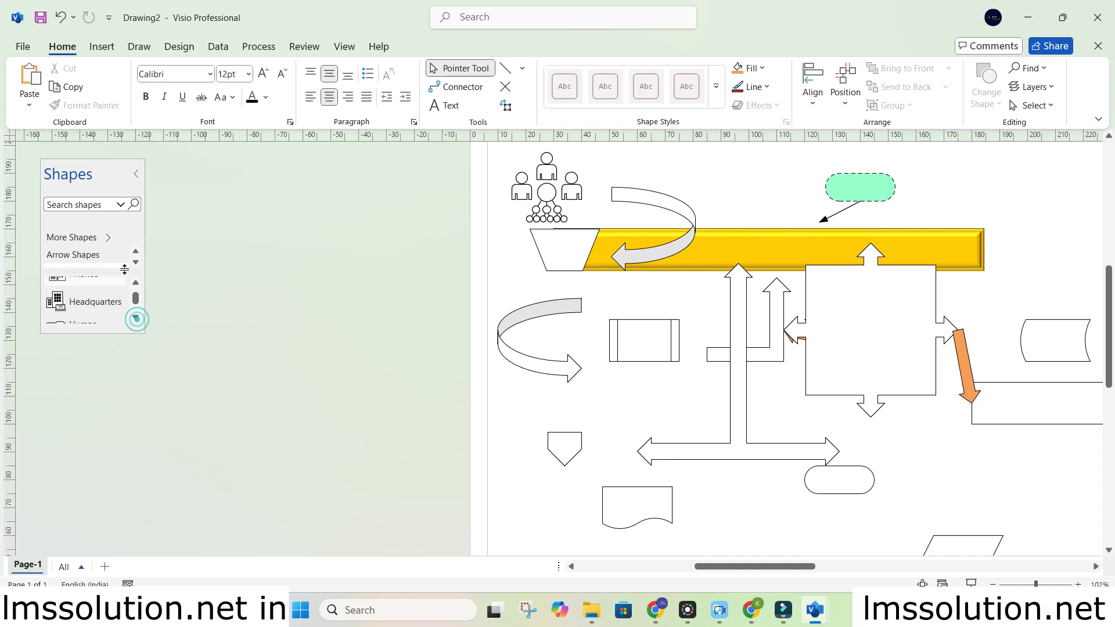
pyautogui.moveTo(136, 298); pyautogui.dragTo(133, 266)
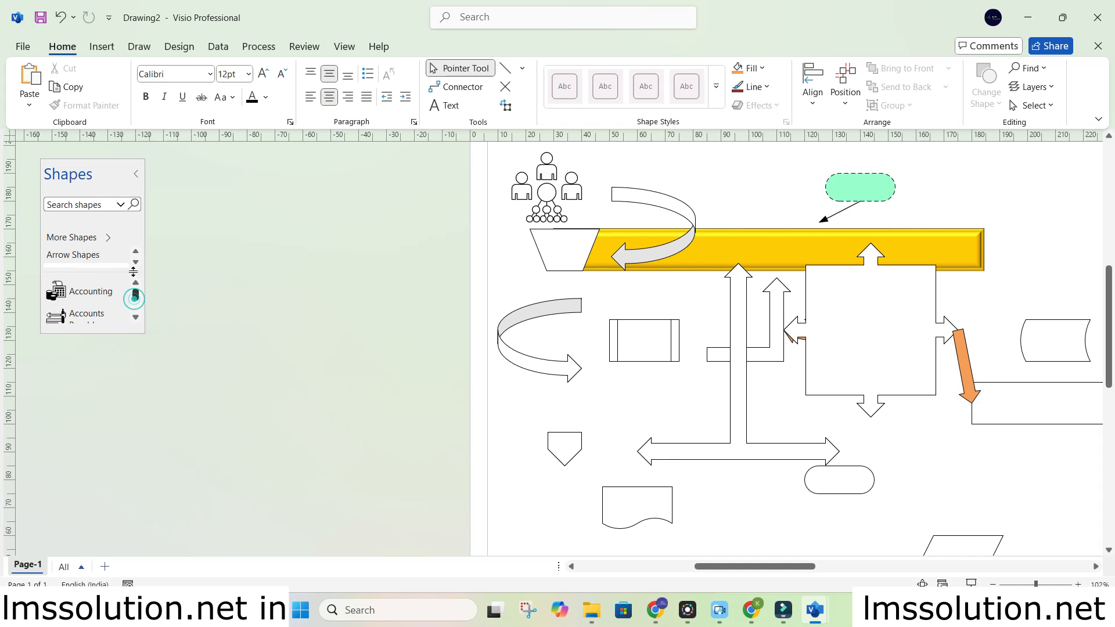
# Open the Process Steps stencil from the Flowchart category
pyautogui.click(111, 239)
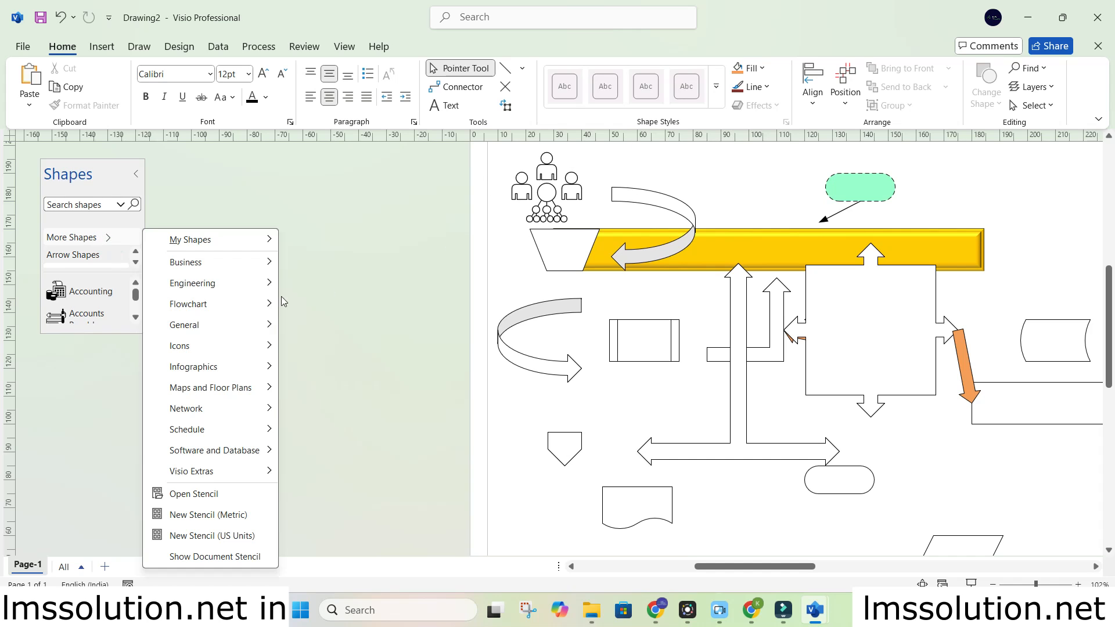
pyautogui.moveTo(255, 303)
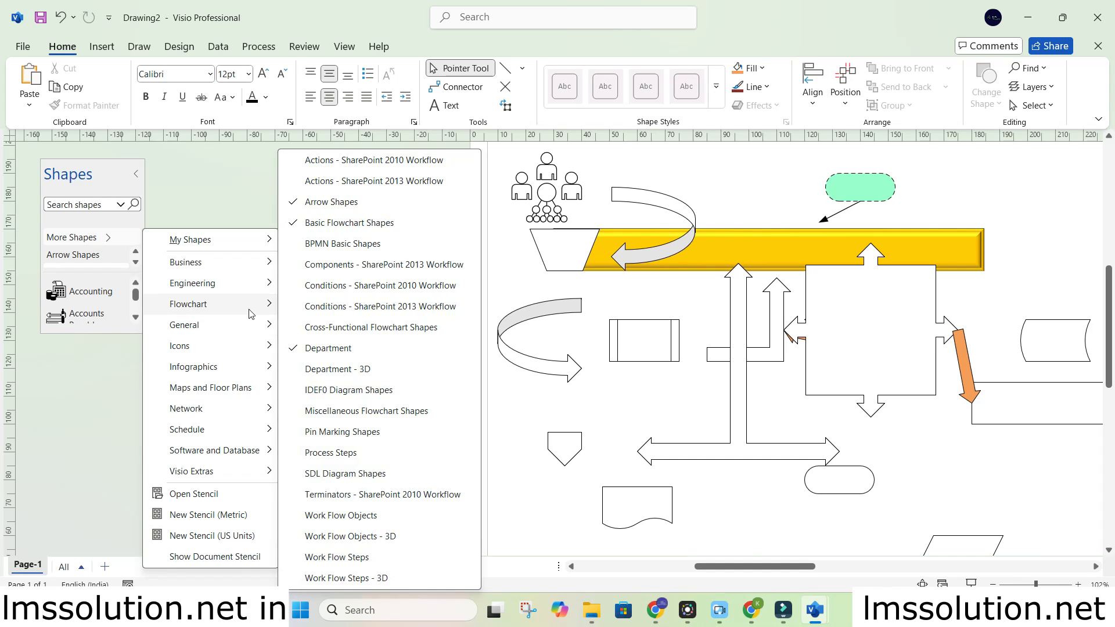
pyautogui.click(329, 456)
pyautogui.click(73, 411)
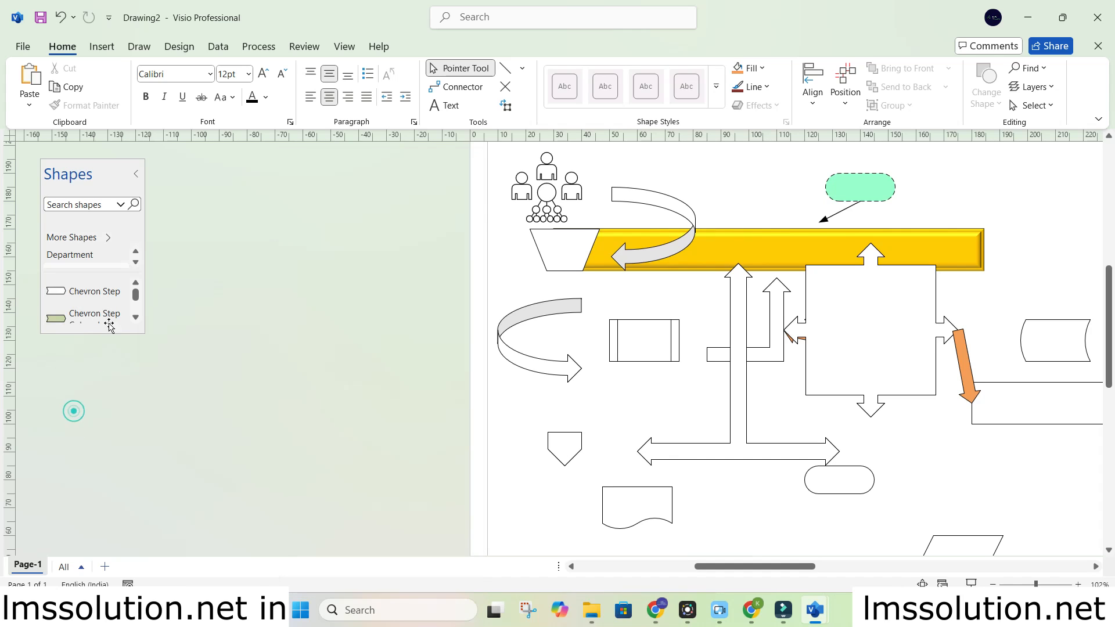
# Add a 3 Step Arrow Process shape from the Process Steps stencil across the orange rectangle
pyautogui.click(135, 317)
pyautogui.click(136, 317)
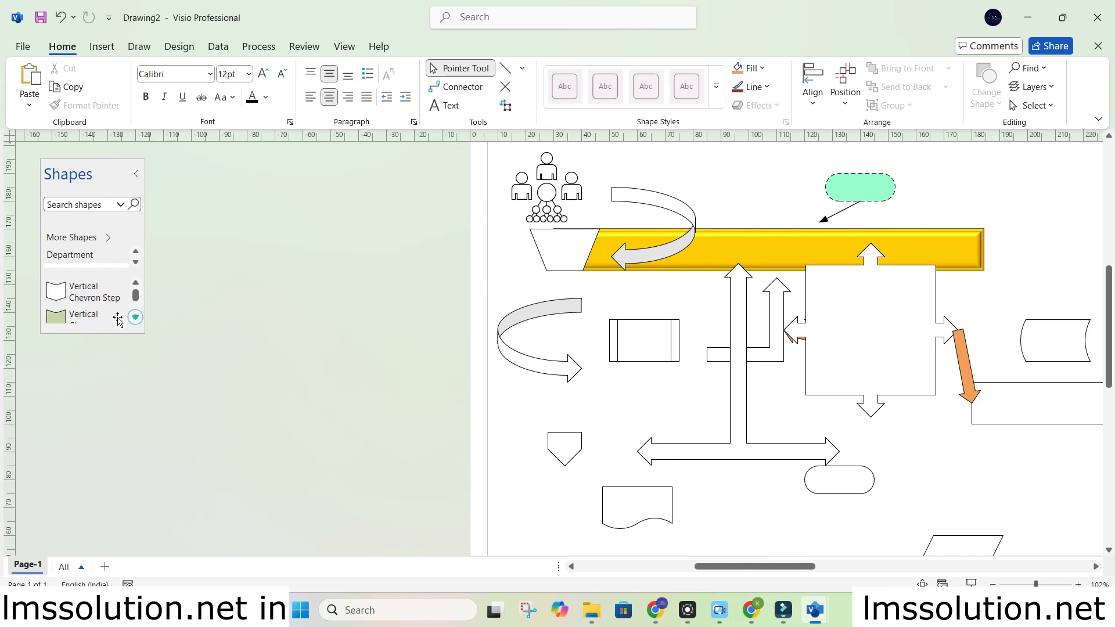
pyautogui.click(135, 318)
pyautogui.click(136, 318)
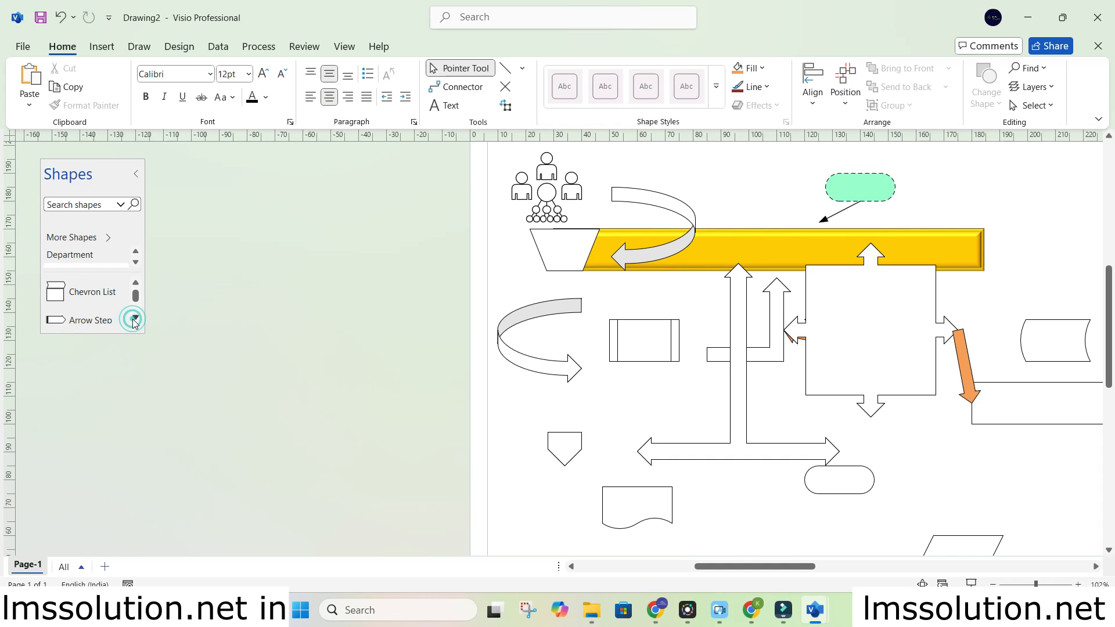
pyautogui.click(135, 318)
pyautogui.click(136, 317)
pyautogui.click(135, 317)
pyautogui.moveTo(76, 302); pyautogui.dragTo(740, 227)
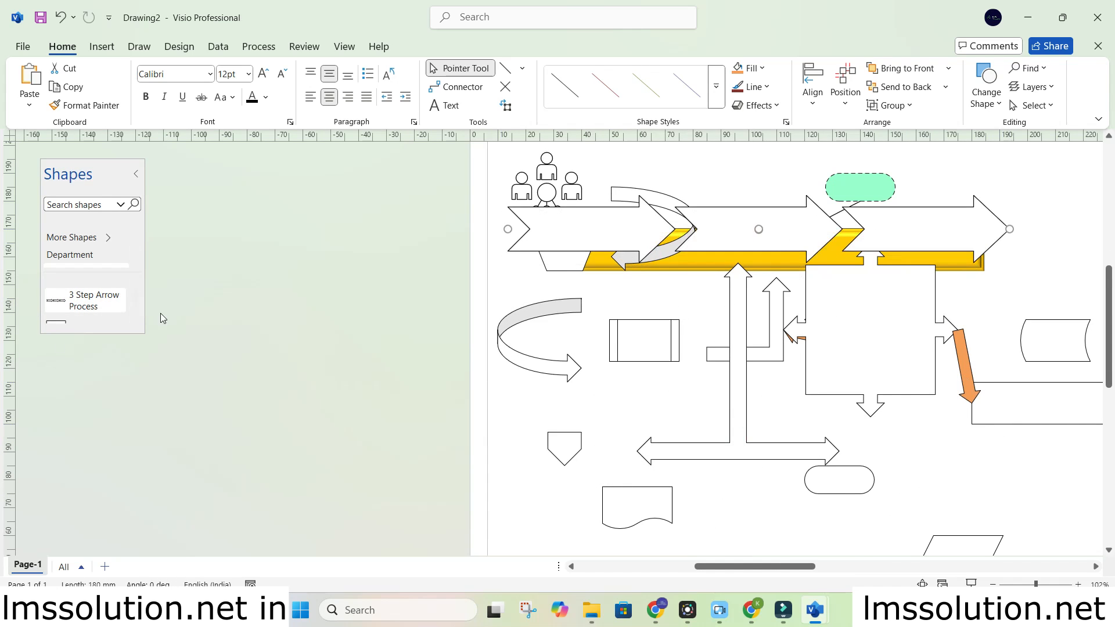
# Add a Multi-level Chevron shape, shrink it to about 106.5 by 90 mm, and position it over the left part of the arrow process
pyautogui.click(136, 318)
pyautogui.click(136, 317)
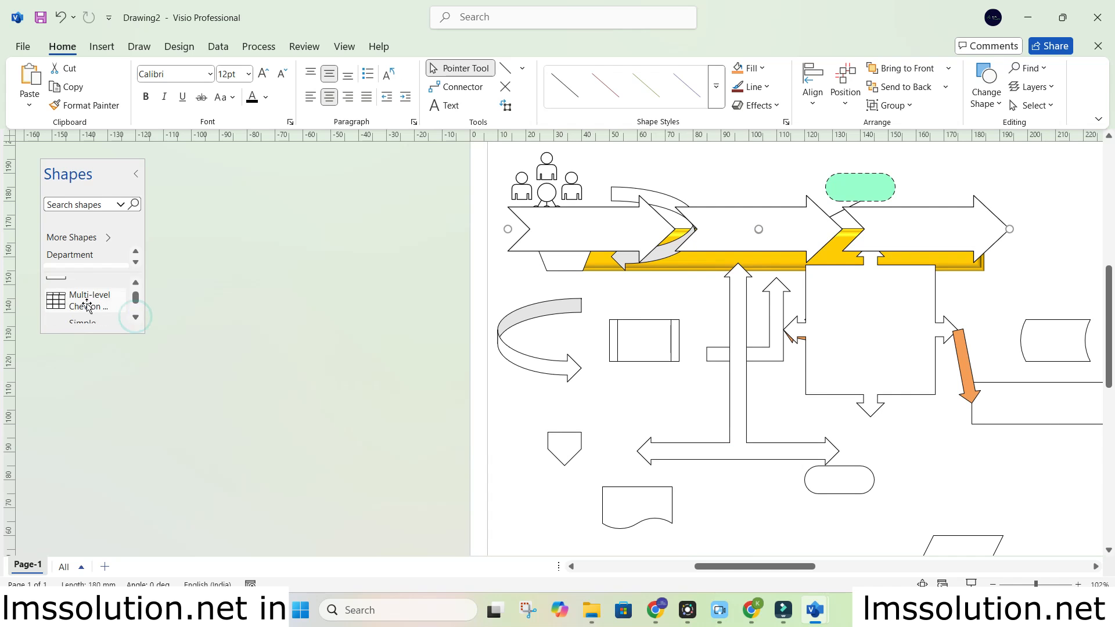
pyautogui.moveTo(74, 299); pyautogui.dragTo(574, 276)
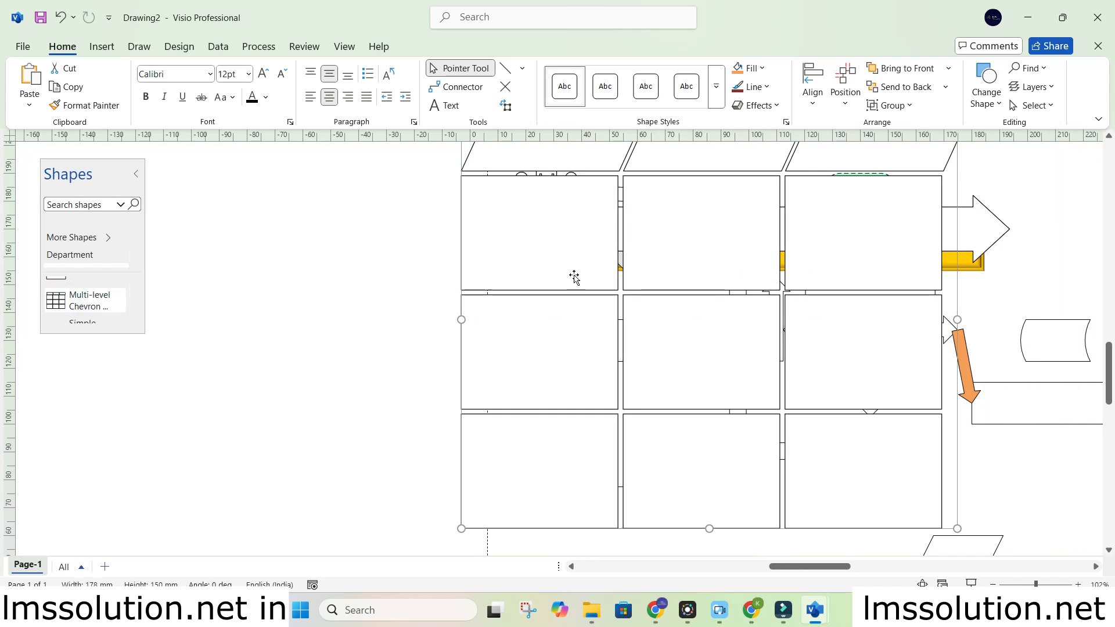
pyautogui.scroll(1, 522, 238)
pyautogui.scroll(1, 522, 238)
pyautogui.moveTo(461, 223); pyautogui.dragTo(660, 389)
pyautogui.moveTo(771, 448); pyautogui.dragTo(663, 300)
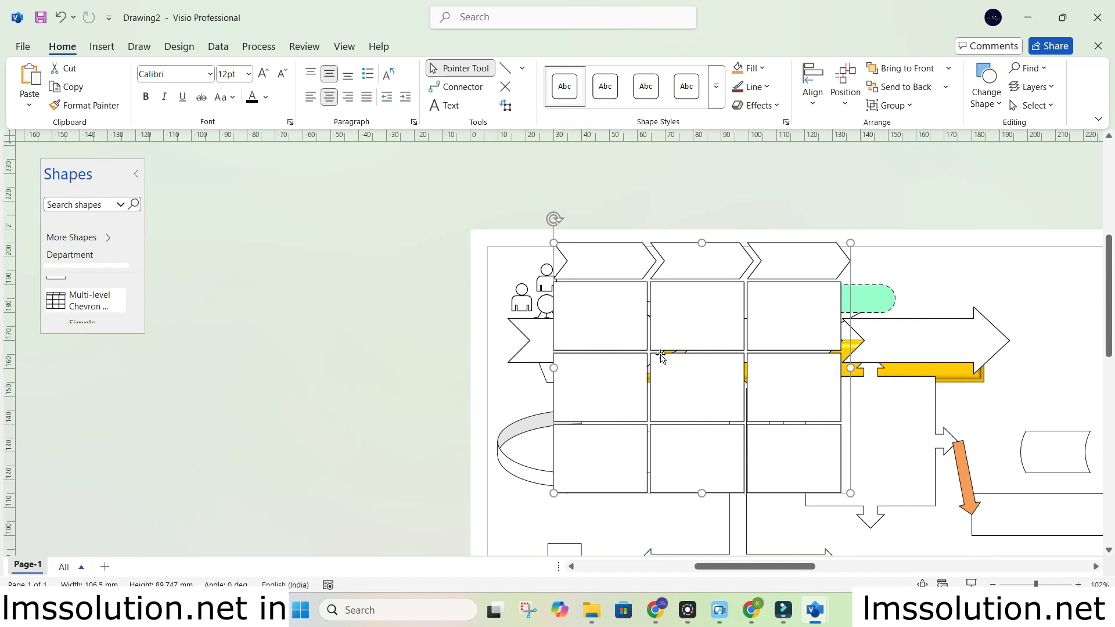
# Add a Vertical Chevron List and move it down and left over the lower part of the multi-level chevron grid
pyautogui.click(135, 317)
pyautogui.click(135, 317)
pyautogui.click(136, 317)
pyautogui.click(136, 317)
pyautogui.moveTo(81, 302); pyautogui.dragTo(729, 376)
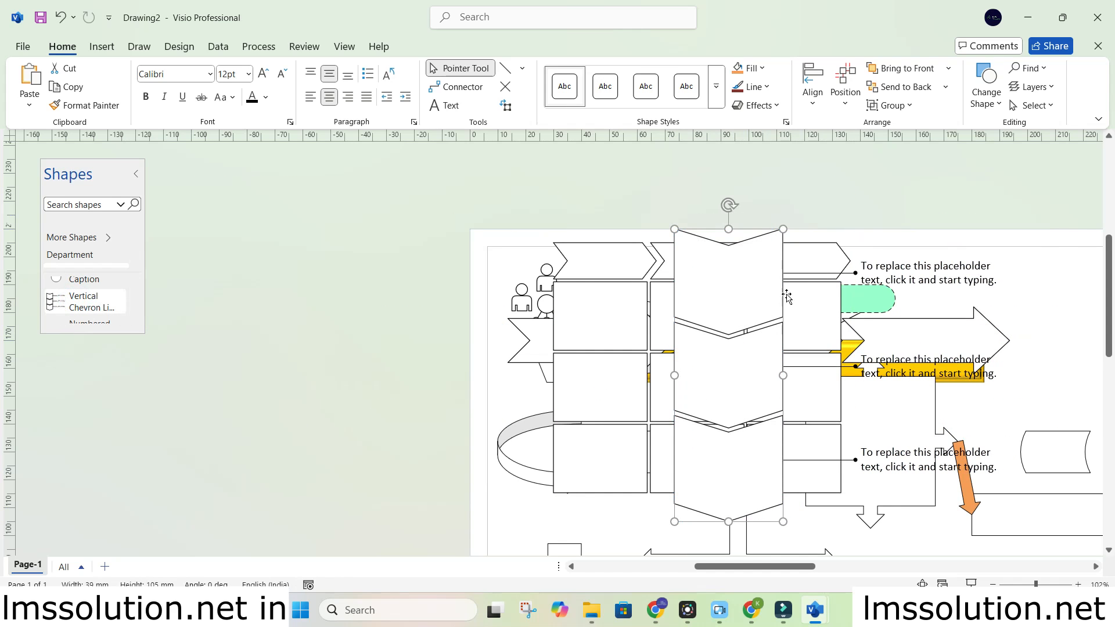
pyautogui.scroll(-5, 805, 287)
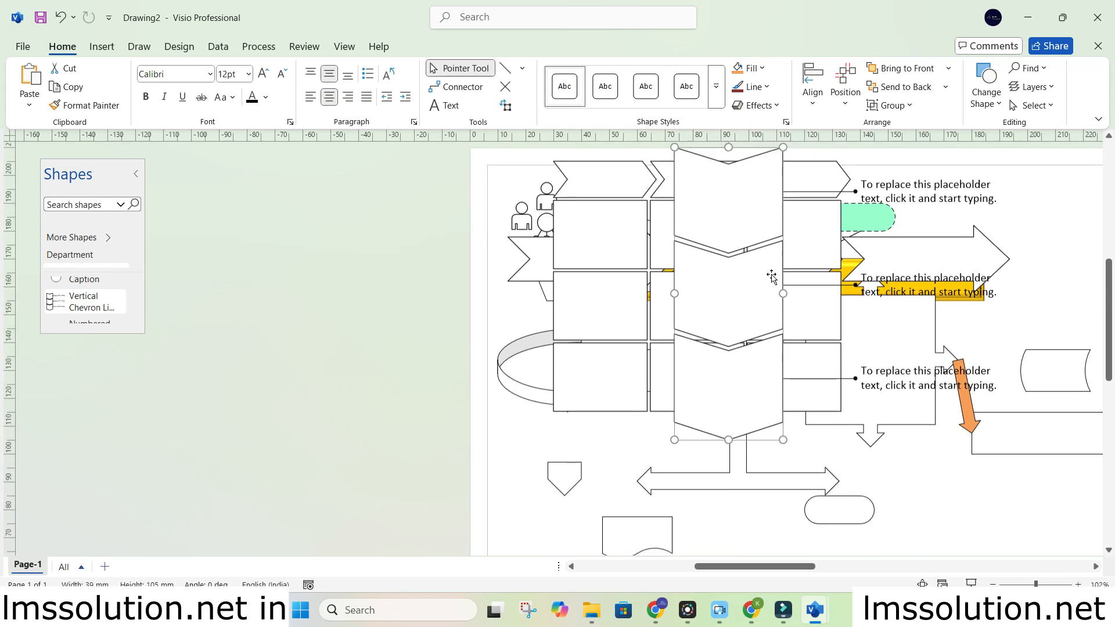
pyautogui.scroll(3, 686, 264)
pyautogui.moveTo(711, 256); pyautogui.dragTo(619, 374)
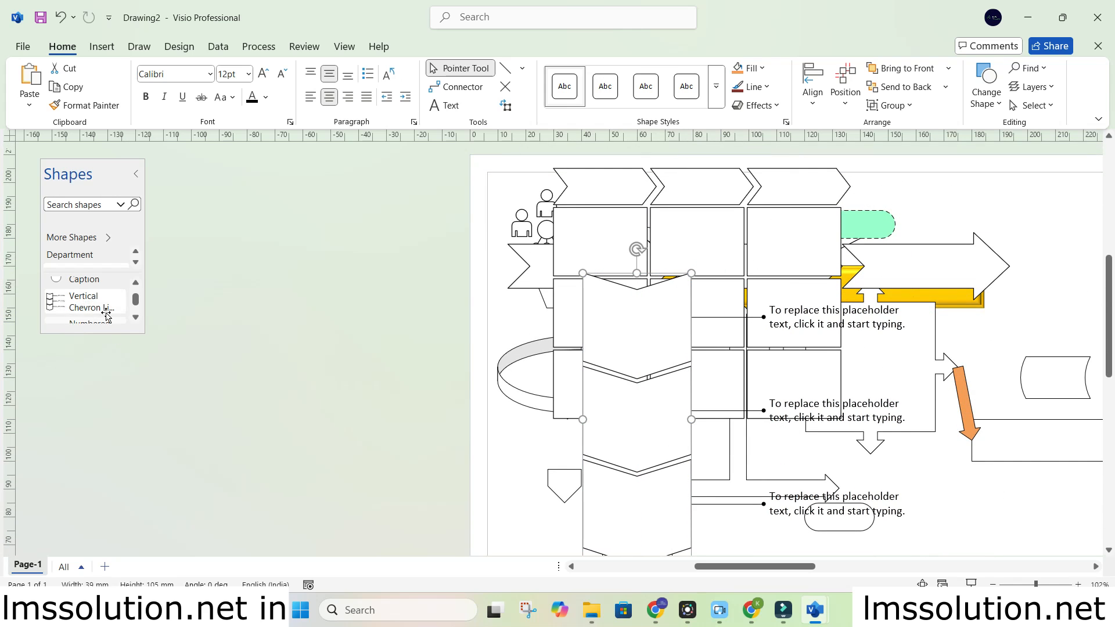
# Add a Numbered Horizontal List shape to the right of the multi-level chevron grid, over the arrow process
pyautogui.click(136, 318)
pyautogui.click(135, 318)
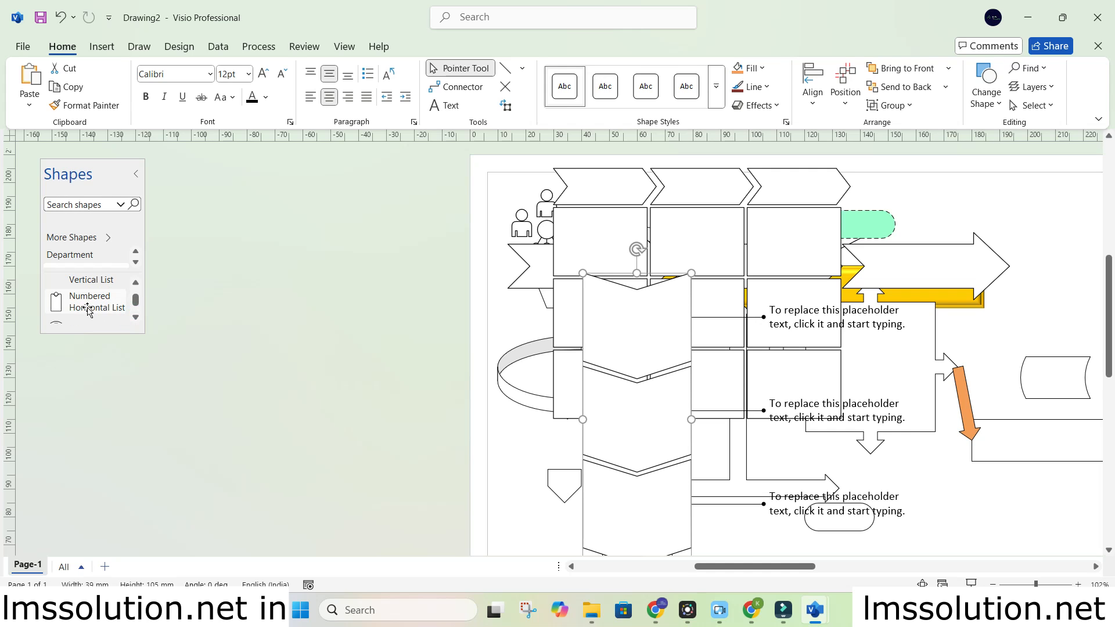
pyautogui.moveTo(85, 310); pyautogui.dragTo(941, 225)
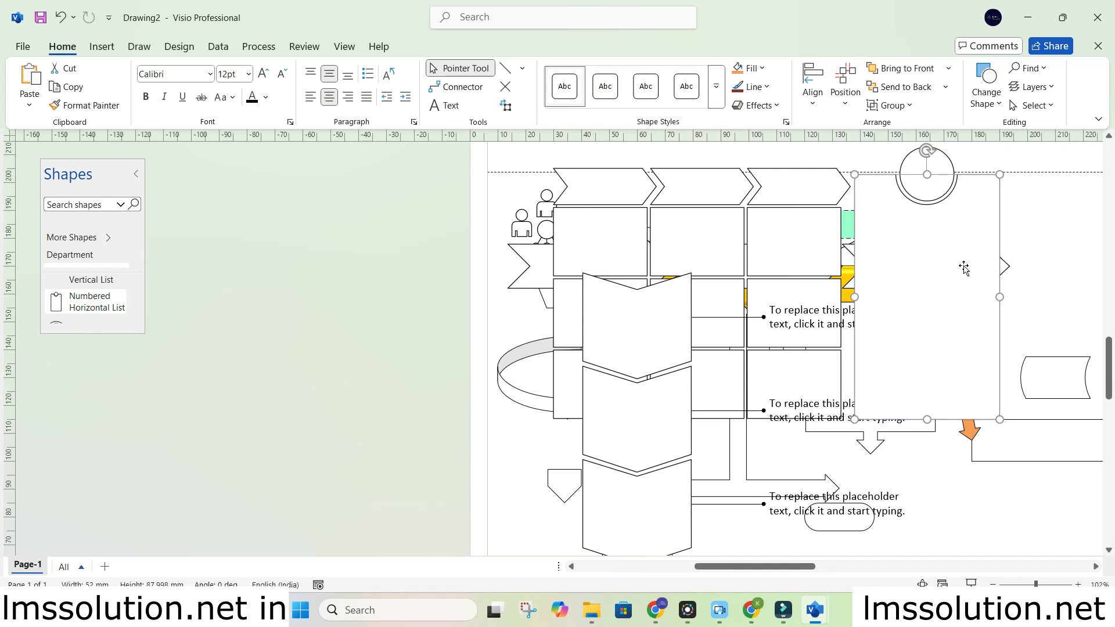
# Add the Continuous Process shape with three circles and move it left so that it lies mostly outside the page
pyautogui.click(137, 318)
pyautogui.click(137, 318)
pyautogui.click(137, 319)
pyautogui.click(137, 319)
pyautogui.click(136, 284)
pyautogui.moveTo(75, 308); pyautogui.dragTo(662, 301)
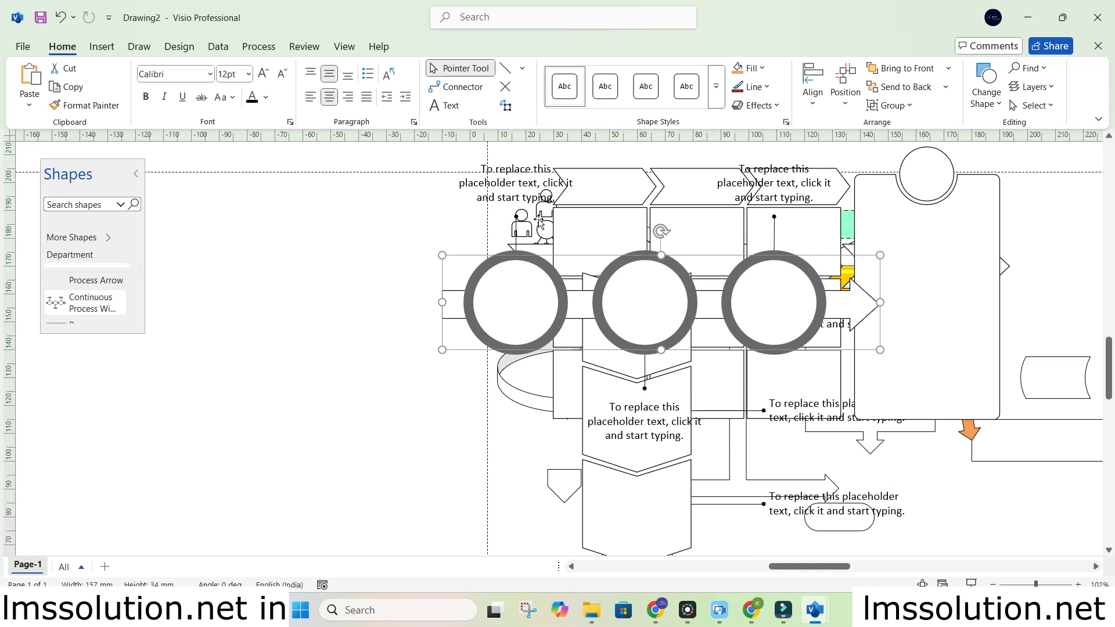
pyautogui.moveTo(530, 251); pyautogui.dragTo(255, 360)
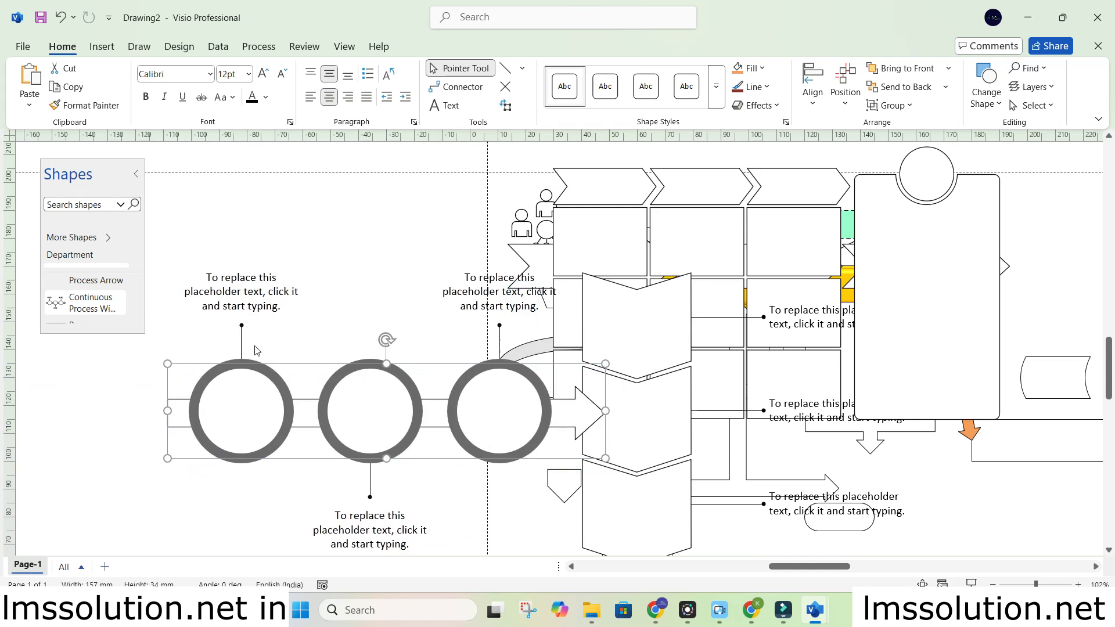
# Fill the three circles of the continuous process with orange, dark red and light purple, from left to right
pyautogui.click(205, 287)
pyautogui.click(225, 423)
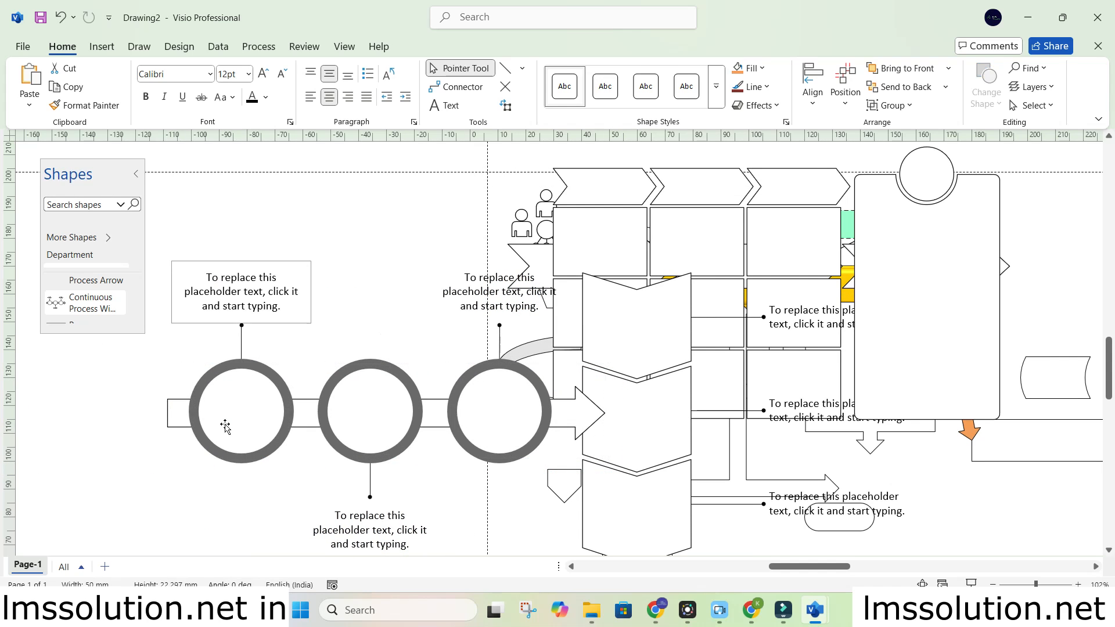
pyautogui.click(736, 68)
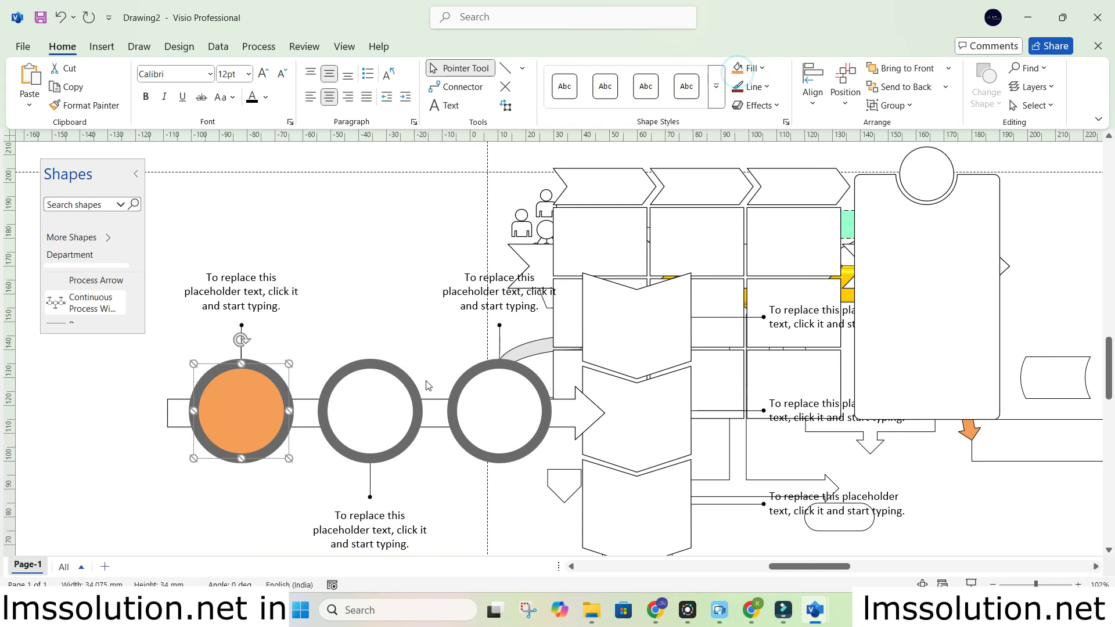
pyautogui.click(371, 393)
pyautogui.click(761, 67)
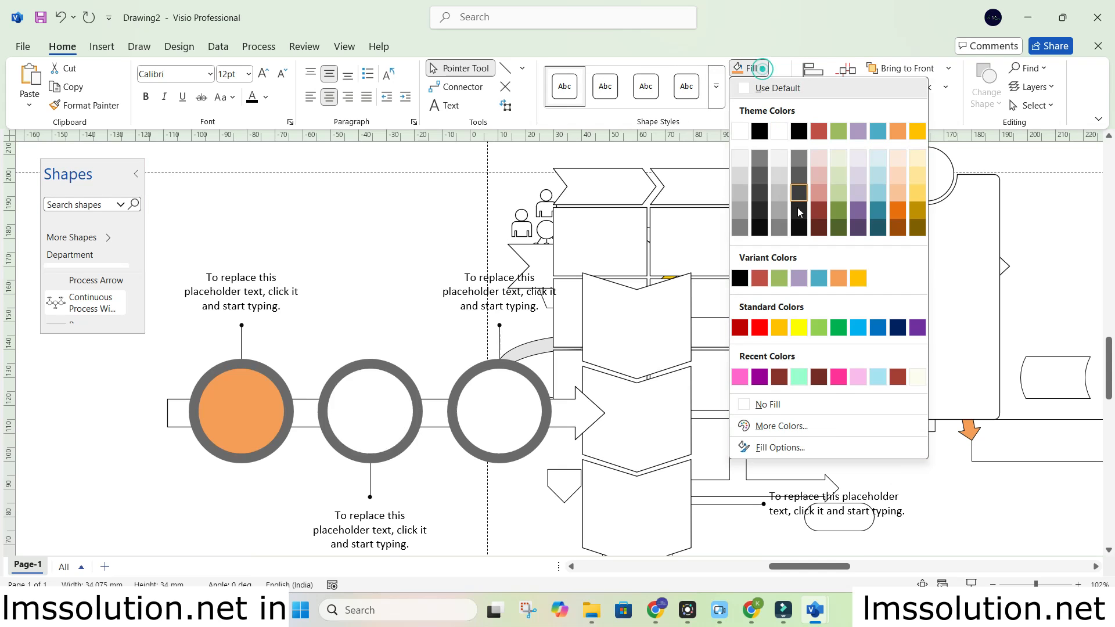
pyautogui.click(820, 214)
pyautogui.click(489, 390)
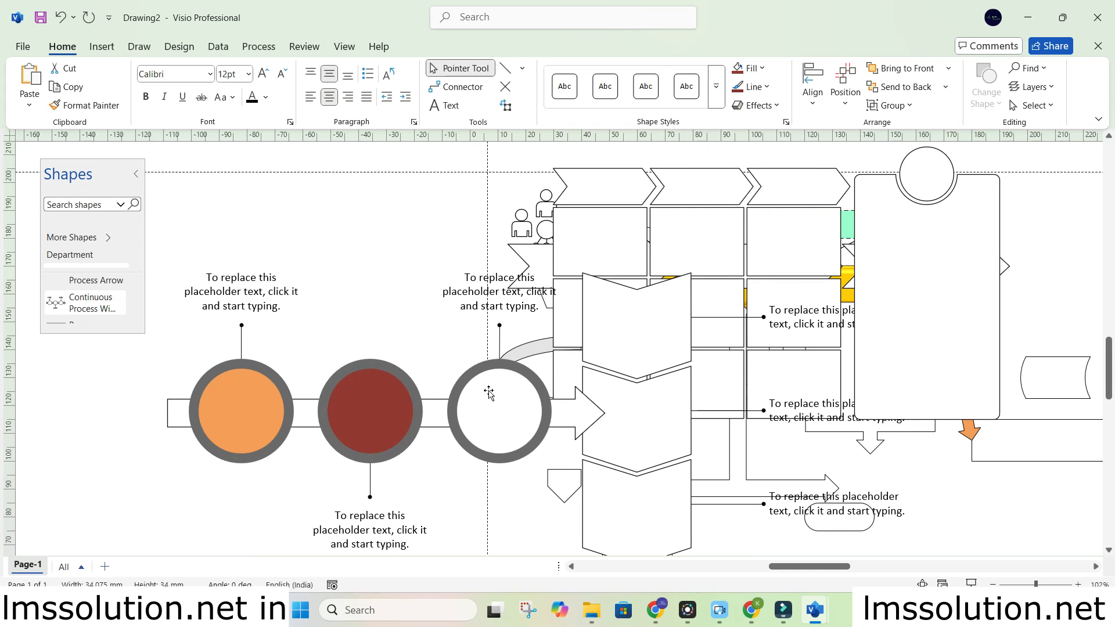
pyautogui.click(746, 68)
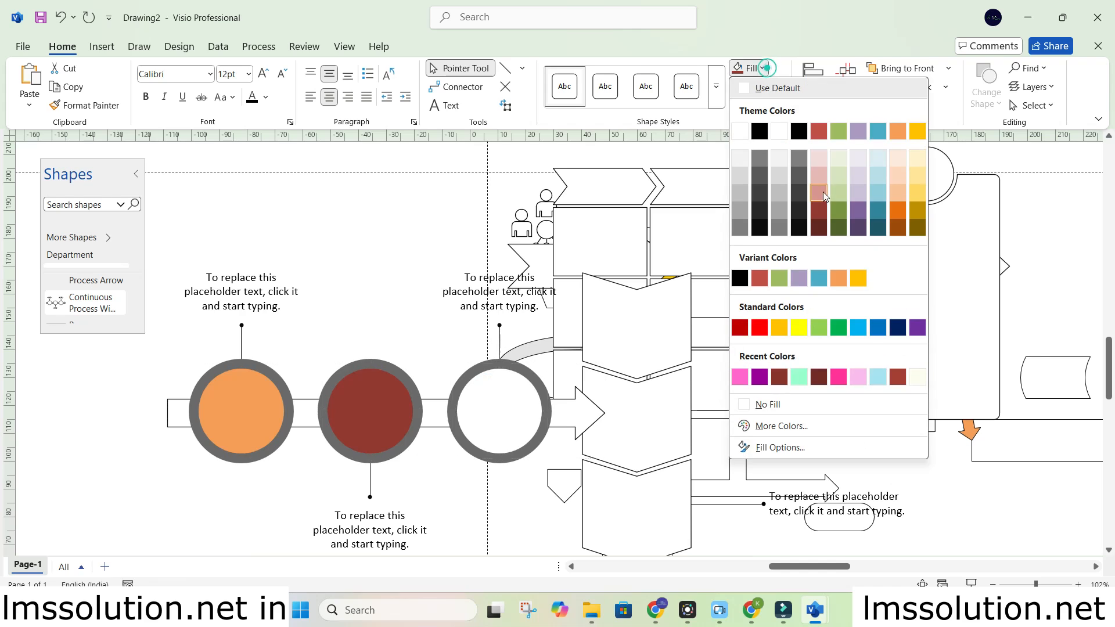
pyautogui.click(859, 194)
# Move the dark red circle slightly up and to the left, and open its caption text for editing
pyautogui.moveTo(390, 422)
pyautogui.mouseDown()
pyautogui.moveTo(525, 363)
pyautogui.moveTo(371, 414)
pyautogui.mouseUp()
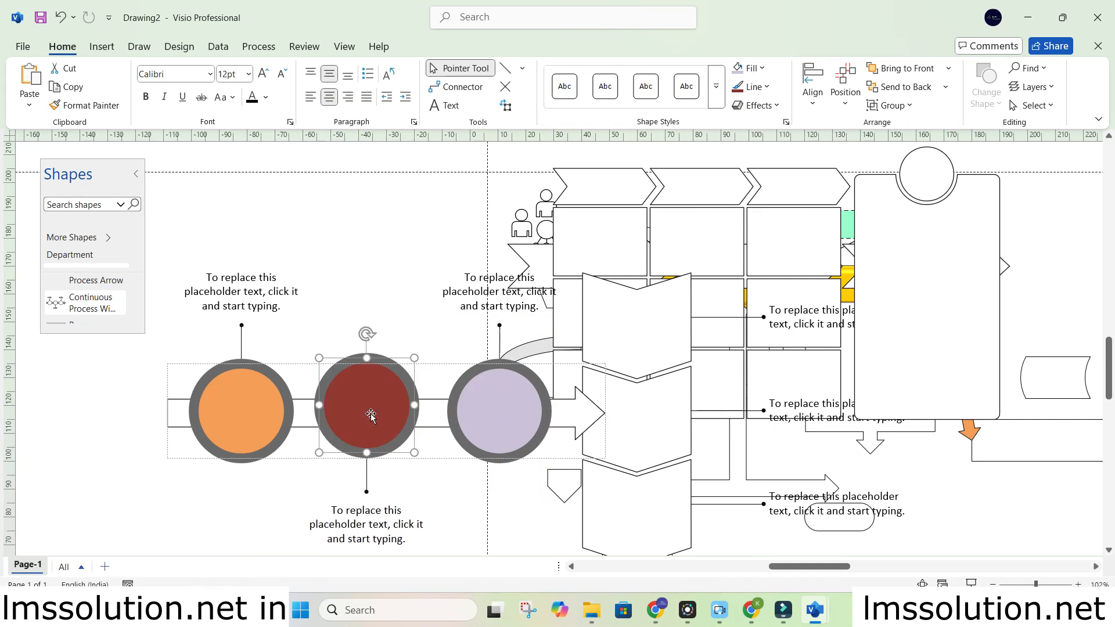
pyautogui.doubleClick(361, 527)
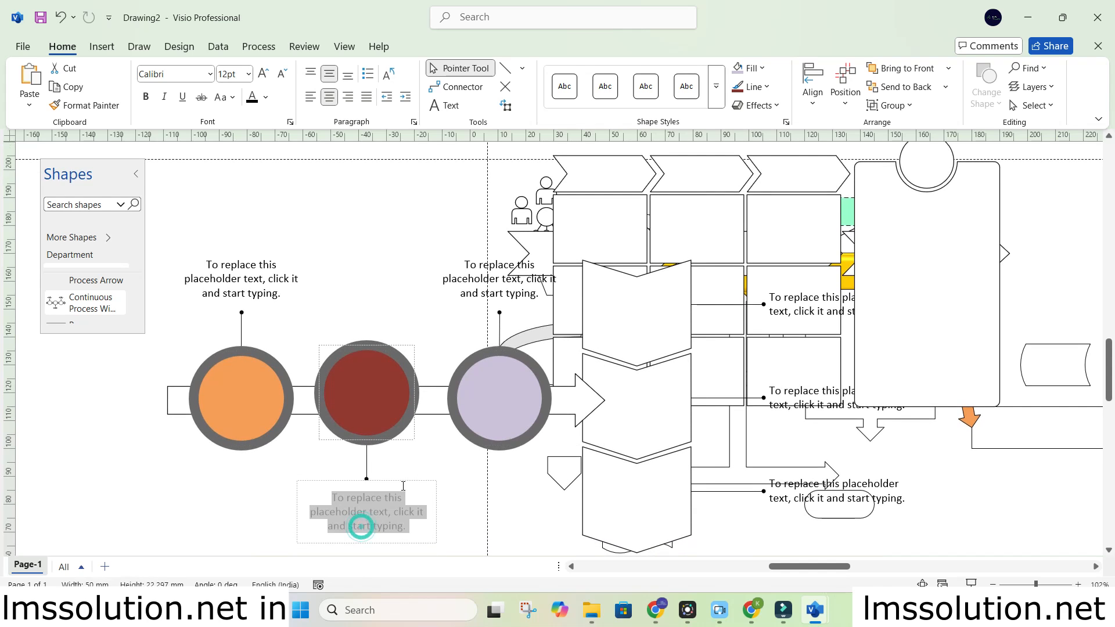
pyautogui.click(446, 468)
# Add a 4 Step Arrow List shape above the circles of the continuous process
pyautogui.click(138, 320)
pyautogui.click(138, 319)
pyautogui.click(137, 319)
pyautogui.click(137, 319)
pyautogui.click(138, 319)
pyautogui.moveTo(64, 303); pyautogui.dragTo(392, 250)
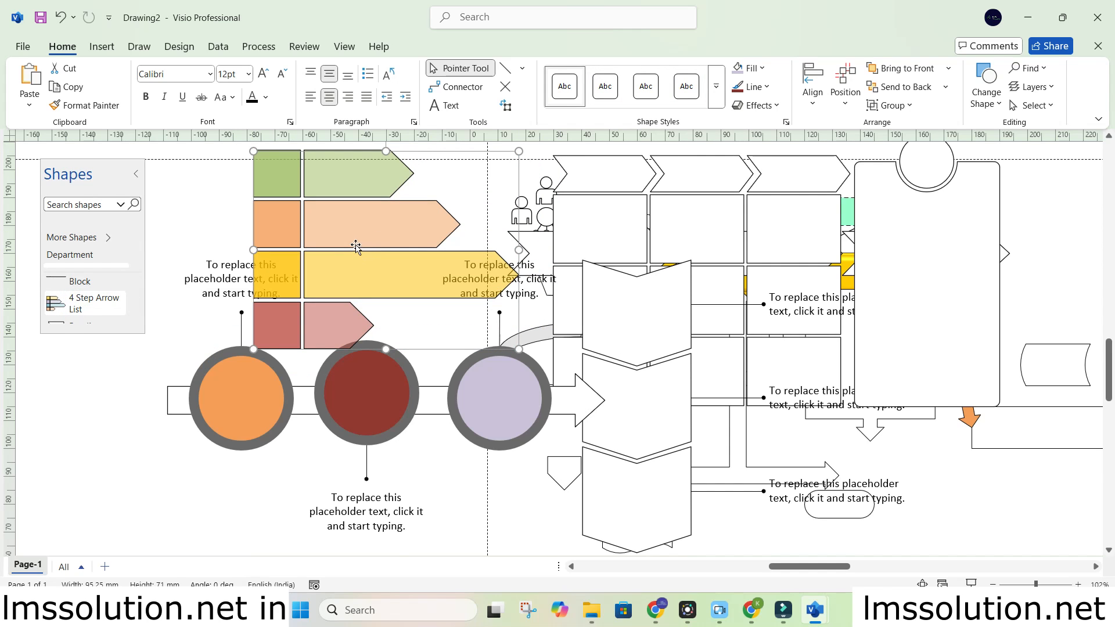
# Label the first three arrows of the 4 Step Arrow List PO, INC and PSO, from the green arrow down
pyautogui.scroll(3, 320, 241)
pyautogui.doubleClick(398, 239)
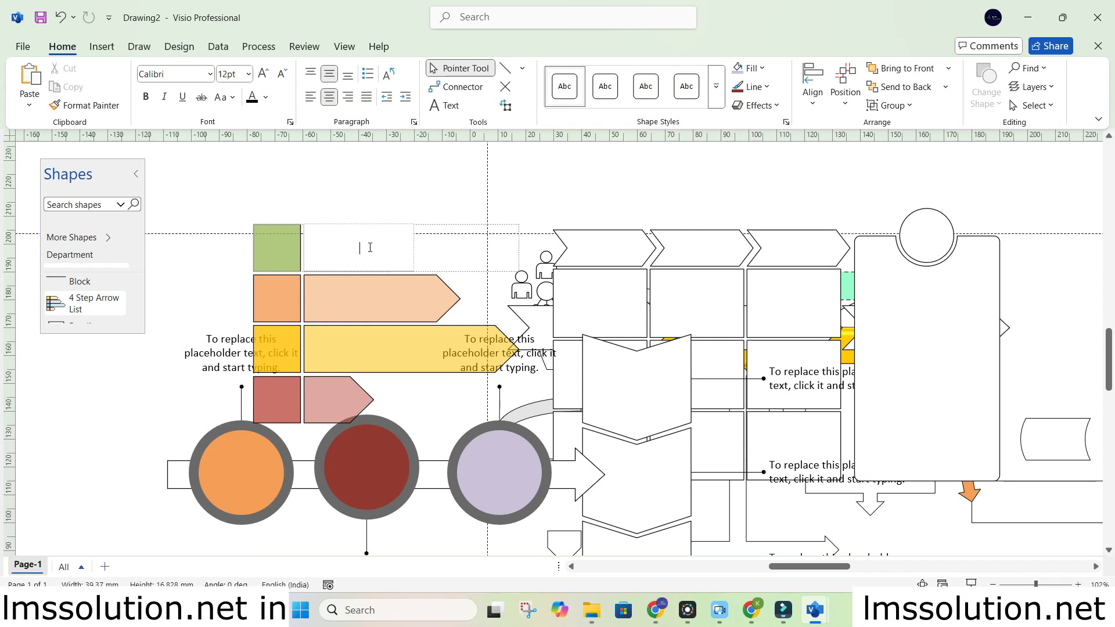
pyautogui.write('PO')
pyautogui.doubleClick(369, 293)
pyautogui.write('O')
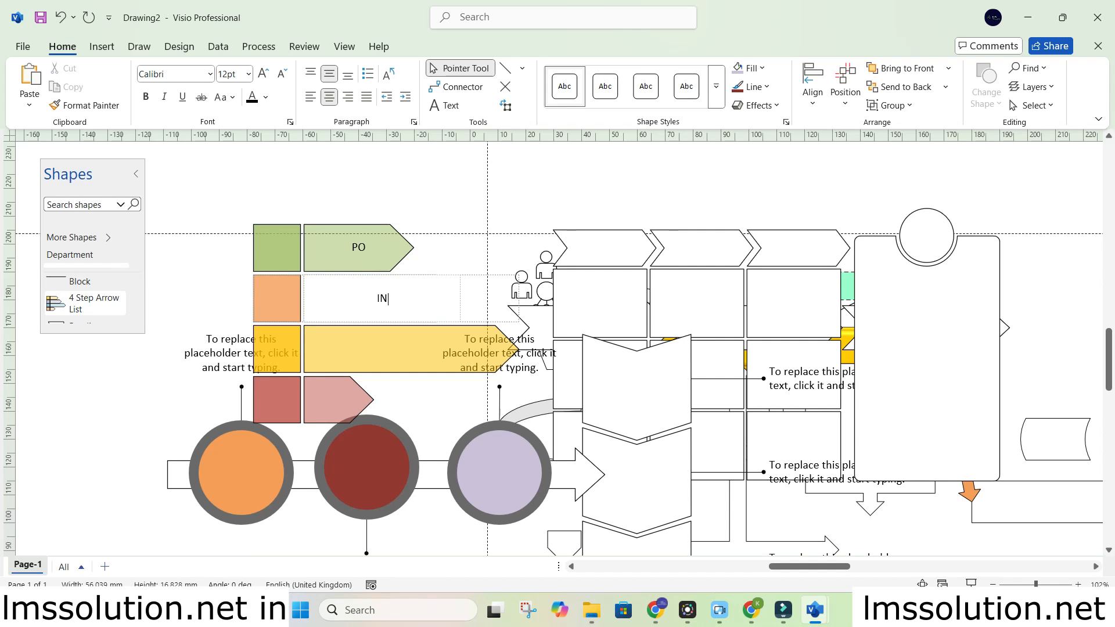
pyautogui.doubleClick(396, 341)
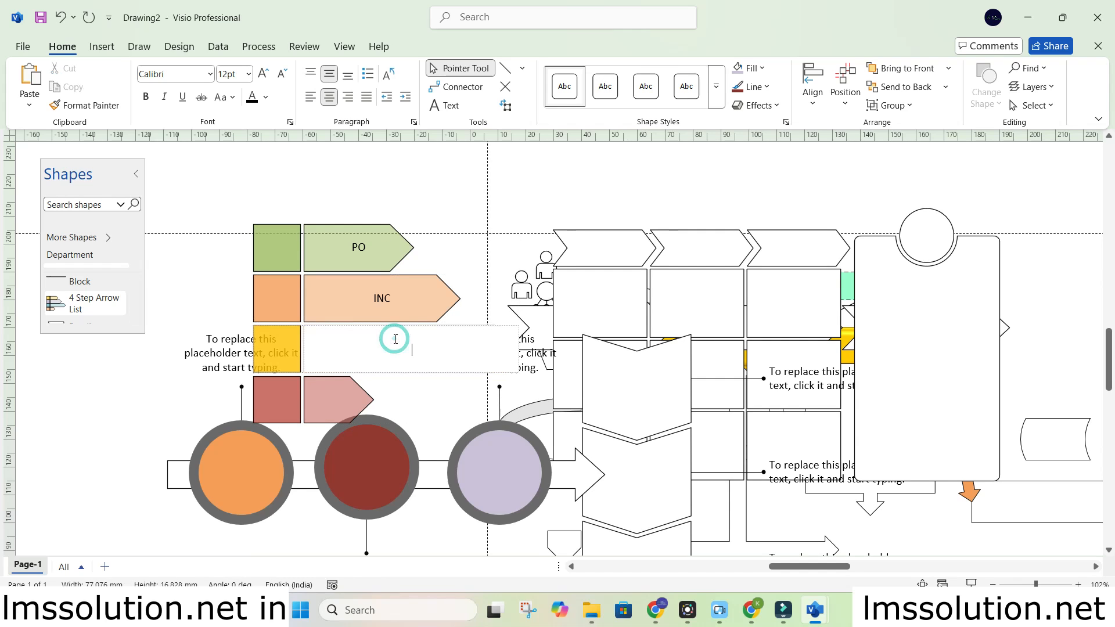
pyautogui.write('PSO')
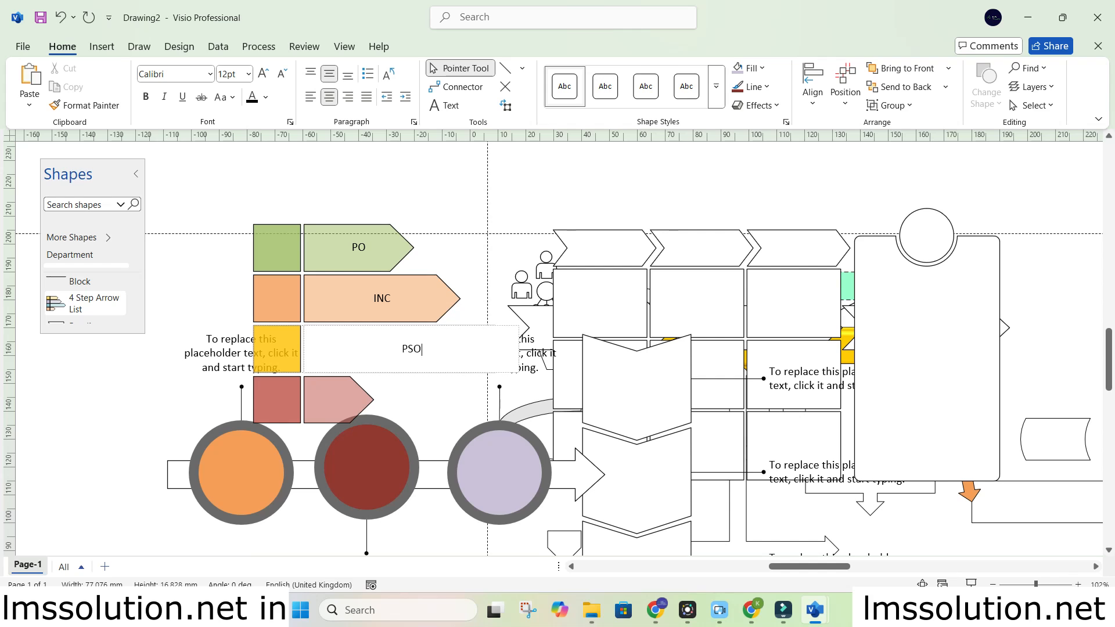
pyautogui.click(285, 342)
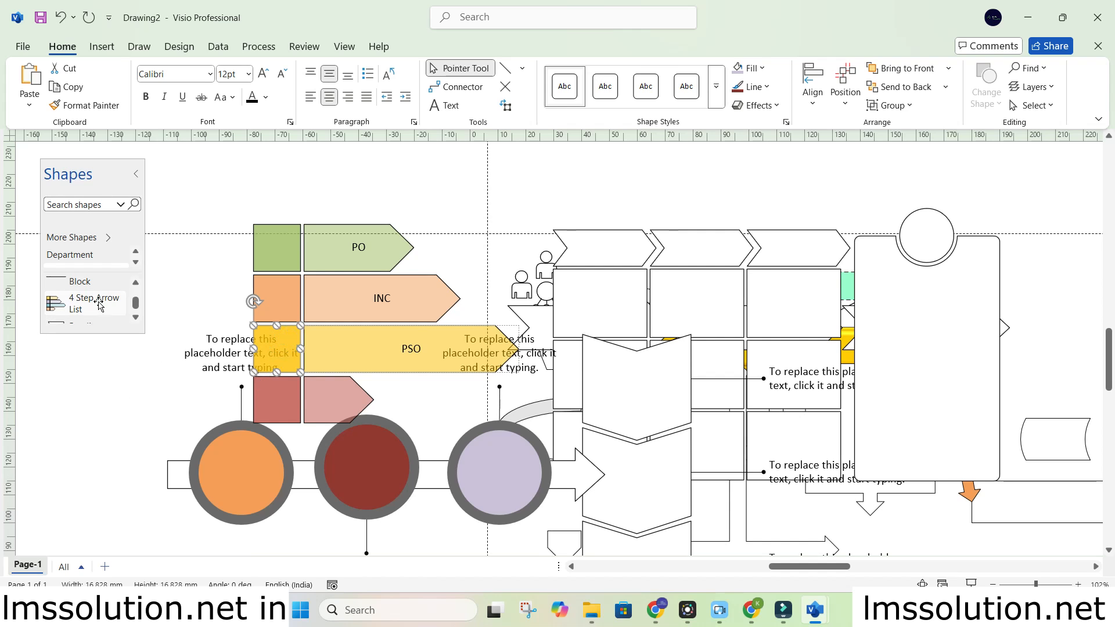
# Add a Process Step shape above the arrow list, across the page's left edge
pyautogui.click(135, 317)
pyautogui.click(135, 317)
pyautogui.click(135, 317)
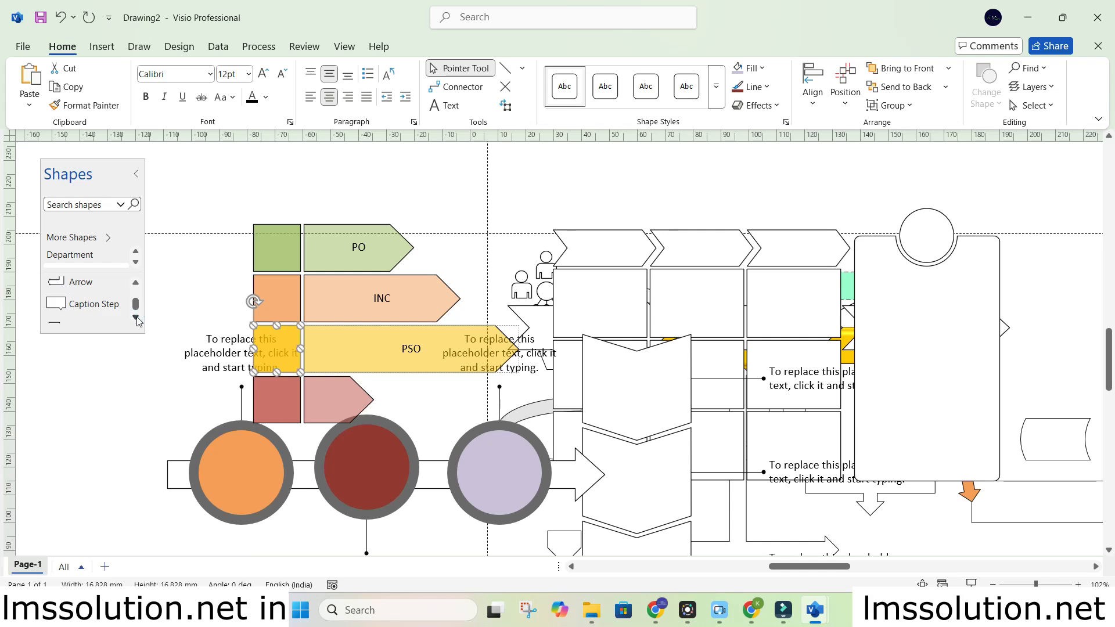
pyautogui.click(135, 318)
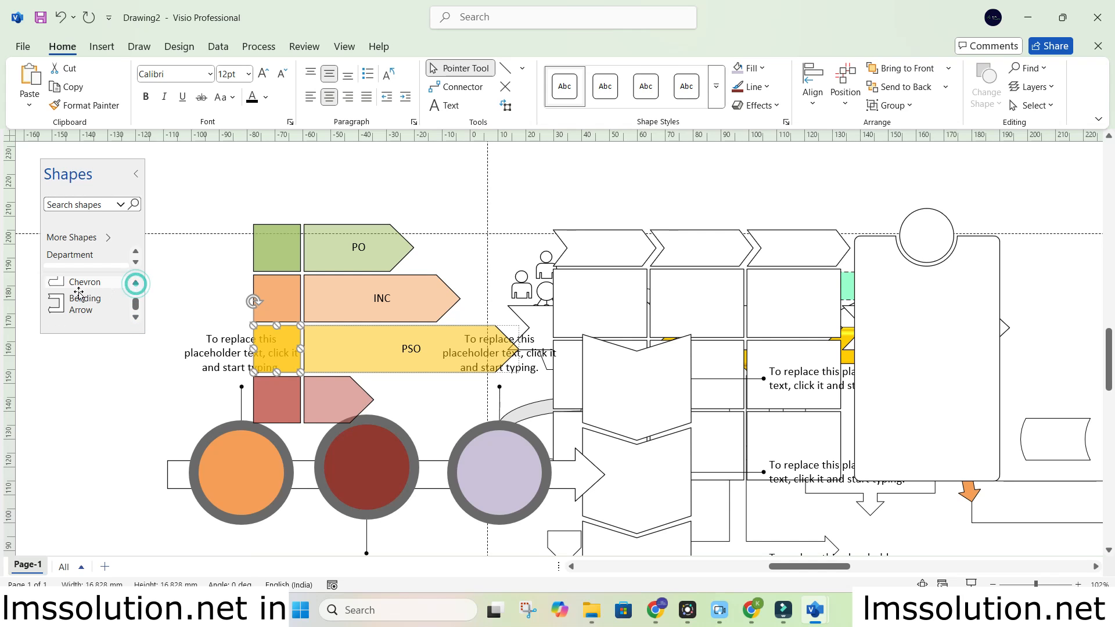
pyautogui.click(135, 319)
pyautogui.click(135, 319)
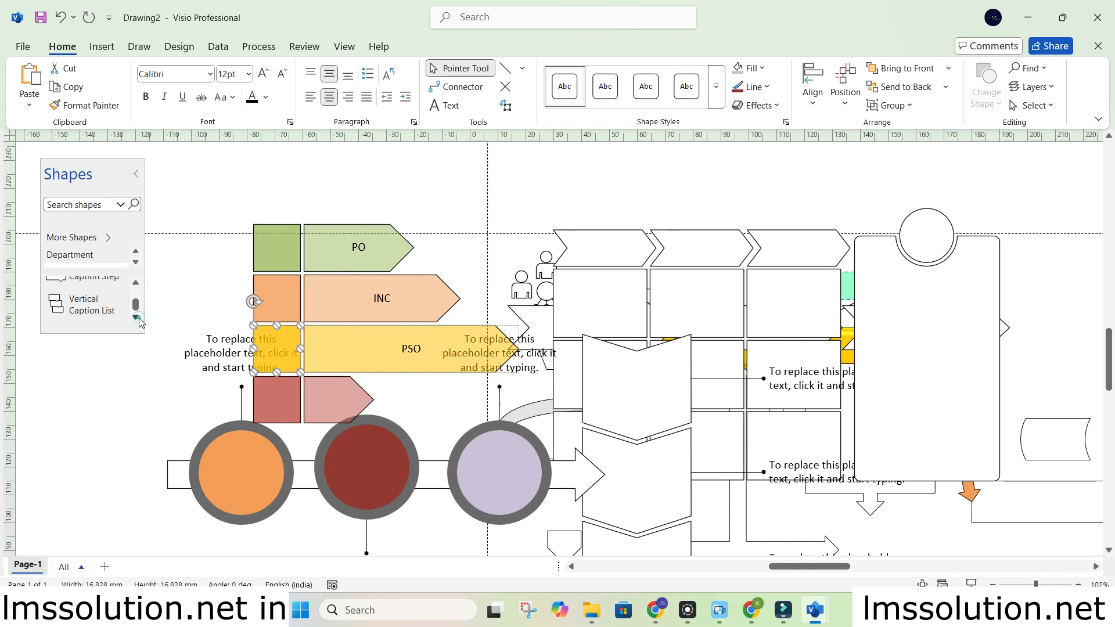
pyautogui.click(135, 317)
pyautogui.moveTo(89, 304); pyautogui.dragTo(476, 189)
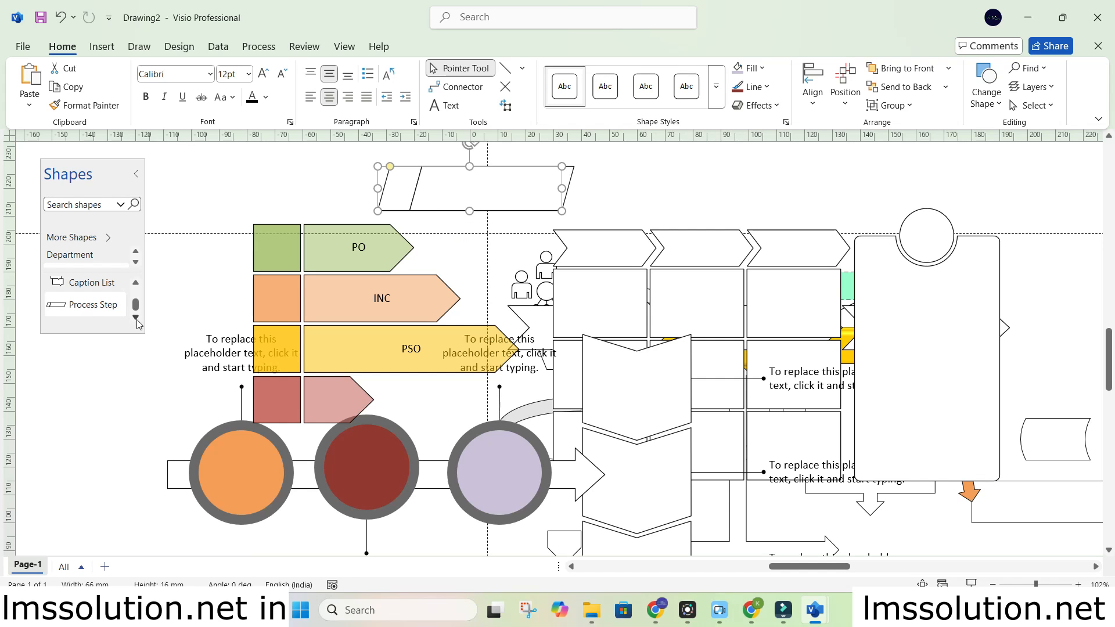
# Add a Stepped Process shape and shift it slightly right so that it sits just above the arrow list
pyautogui.click(136, 318)
pyautogui.moveTo(87, 308); pyautogui.dragTo(298, 218)
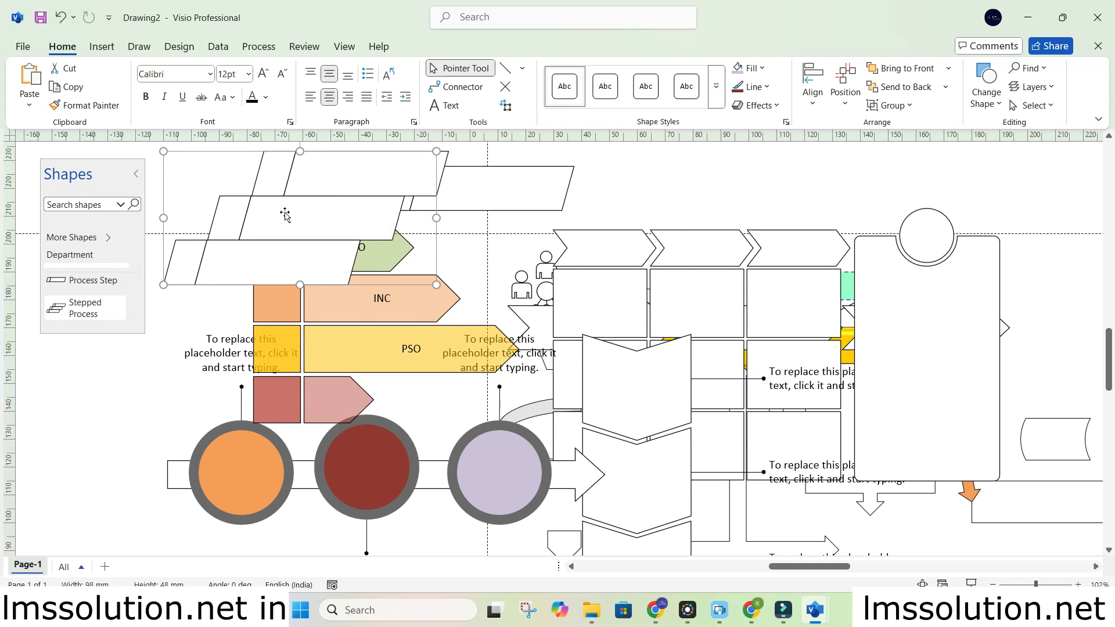
pyautogui.scroll(2, 298, 238)
pyautogui.moveTo(294, 236); pyautogui.dragTo(341, 225)
pyautogui.click(340, 226)
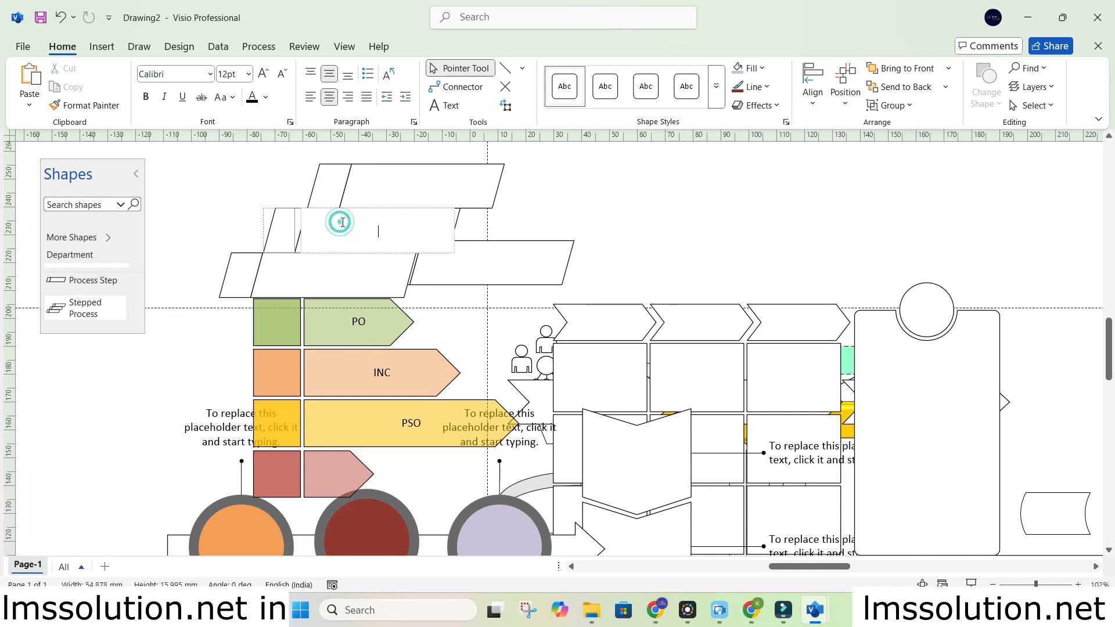
pyautogui.click(302, 288)
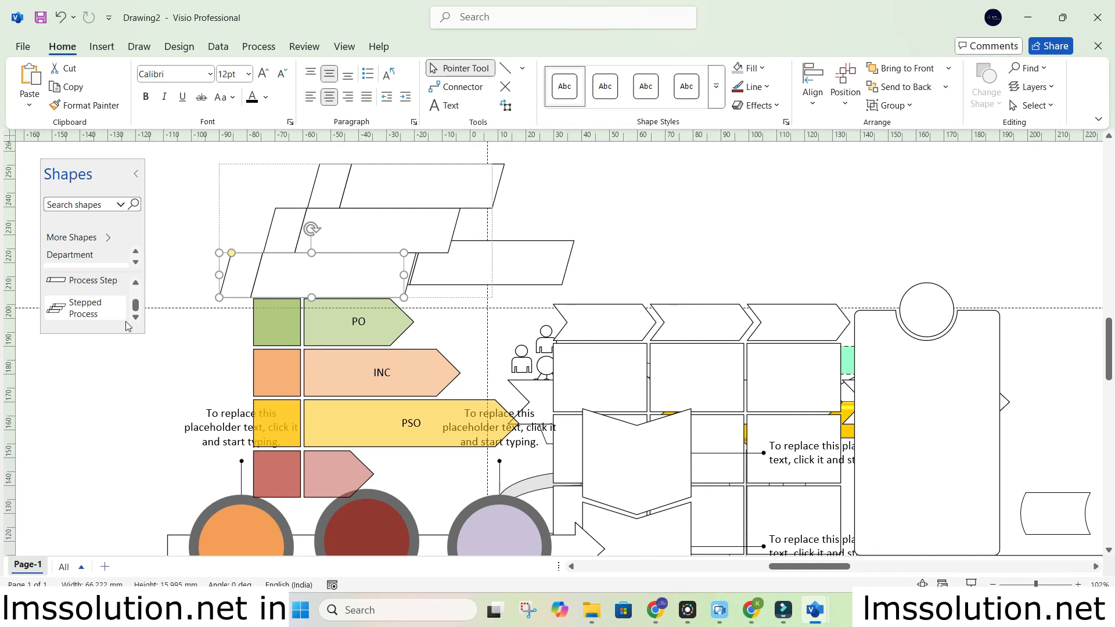
# Open the Department - 3D stencil from the Flowchart category
pyautogui.moveTo(135, 306); pyautogui.dragTo(138, 269)
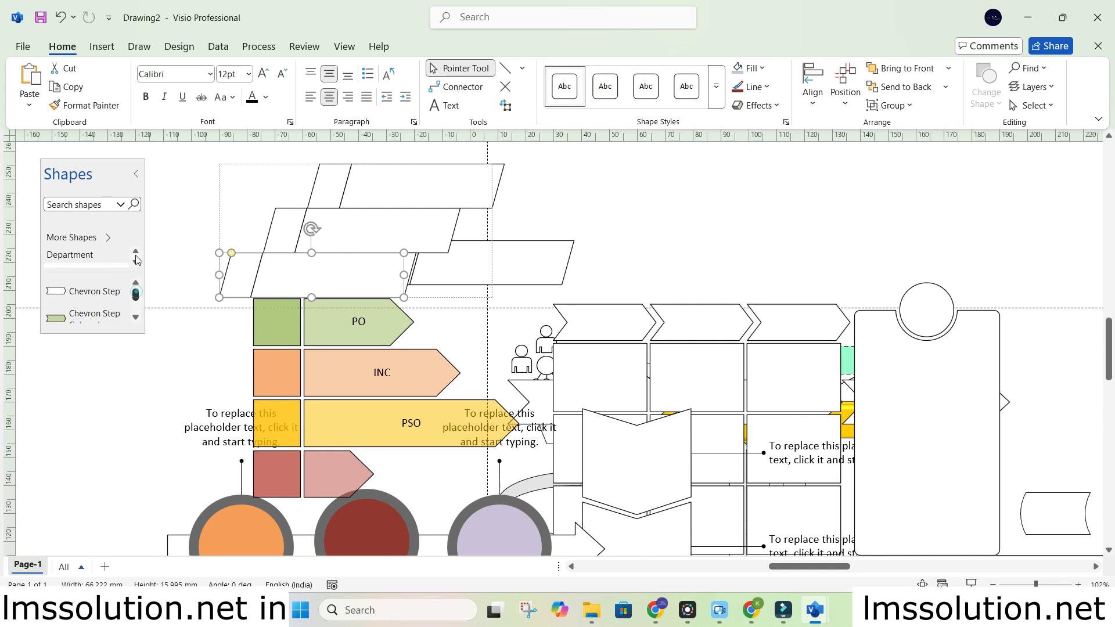
pyautogui.click(106, 238)
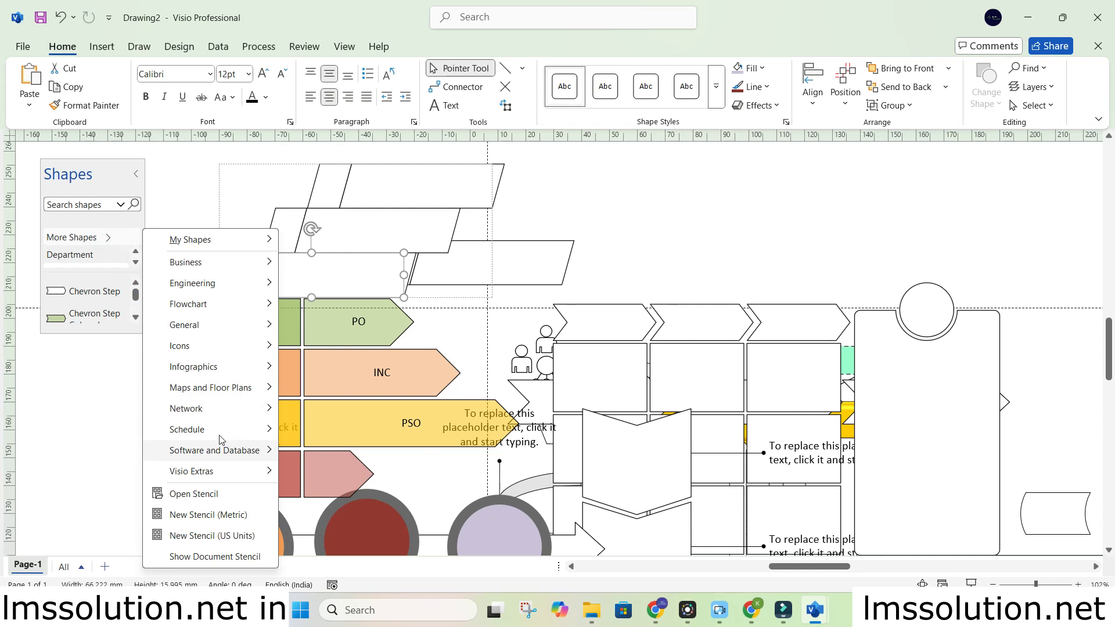
pyautogui.moveTo(207, 347)
pyautogui.moveTo(209, 305)
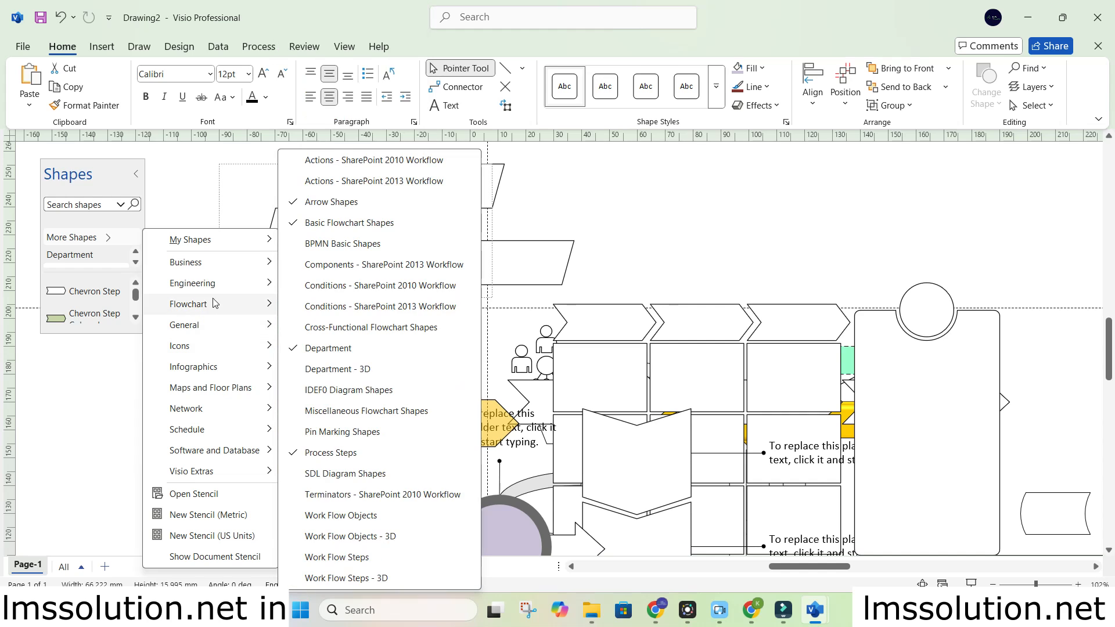
pyautogui.click(367, 368)
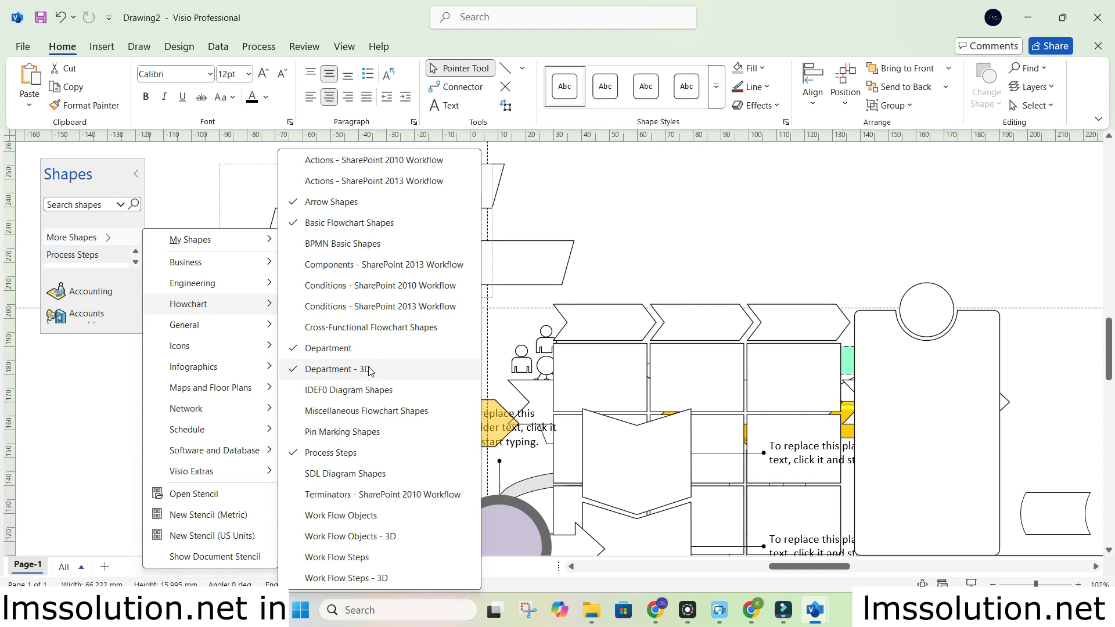
pyautogui.click(95, 378)
# Add a Data center shape in the empty area above the row of chevrons
pyautogui.click(135, 318)
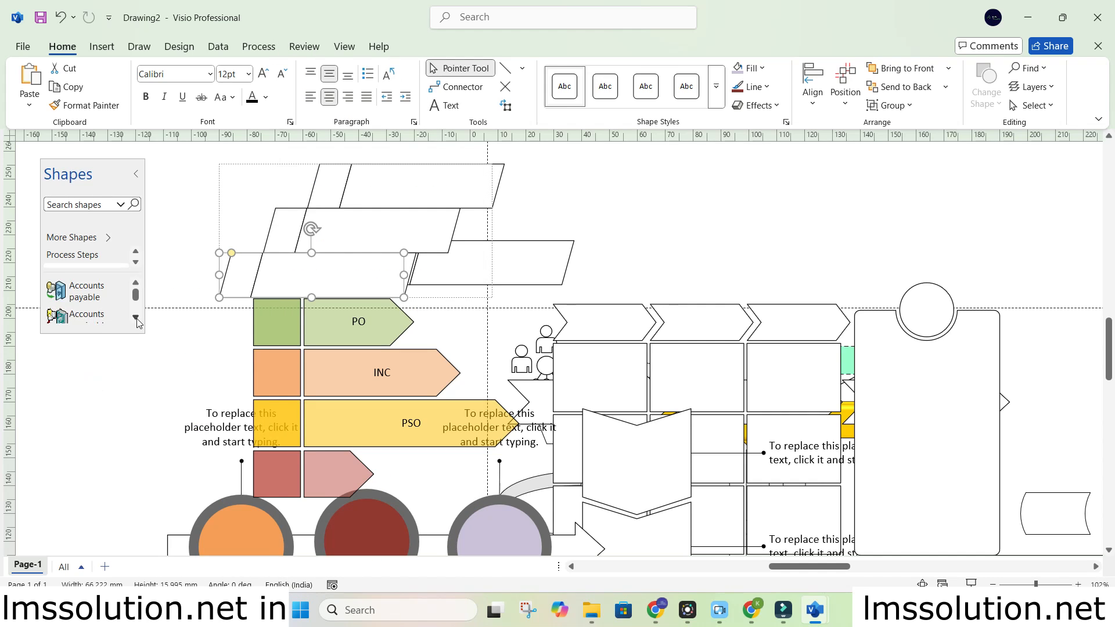
pyautogui.click(135, 318)
pyautogui.click(136, 318)
pyautogui.click(136, 318)
pyautogui.click(137, 318)
pyautogui.click(136, 318)
pyautogui.click(137, 318)
pyautogui.moveTo(60, 305); pyautogui.dragTo(657, 244)
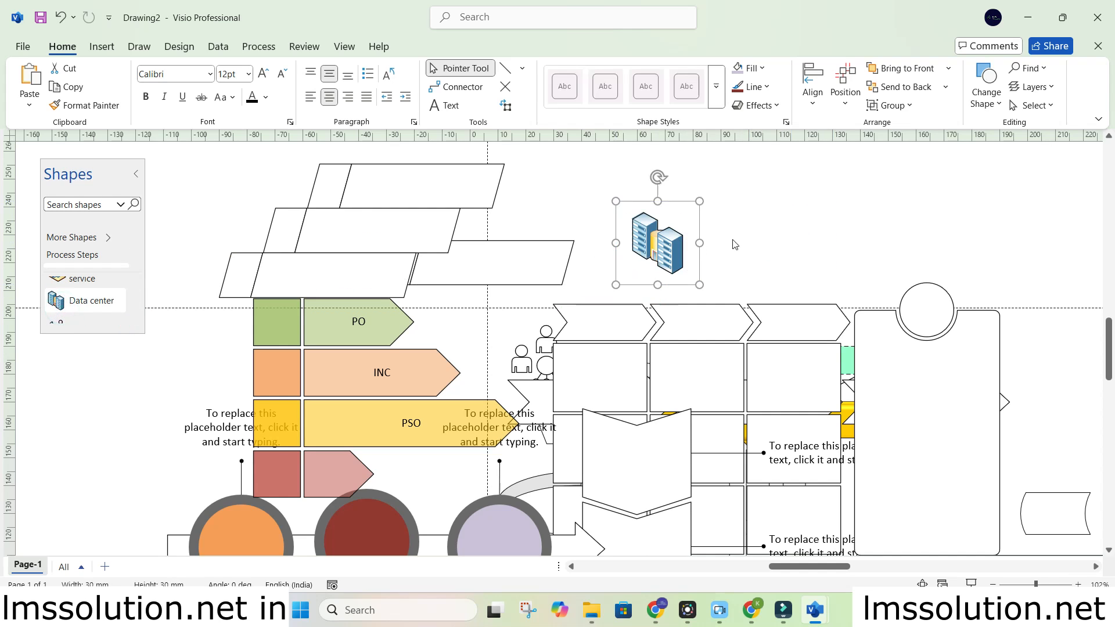
pyautogui.click(766, 232)
# Add the 3D department shape of a person at a drawing board to the right of the data center
pyautogui.click(136, 319)
pyautogui.click(136, 318)
pyautogui.moveTo(58, 301); pyautogui.dragTo(846, 236)
# Examine the other shapes in the Department - 3D stencil, from Human resources to Publications
pyautogui.click(135, 319)
pyautogui.click(135, 318)
pyautogui.click(136, 318)
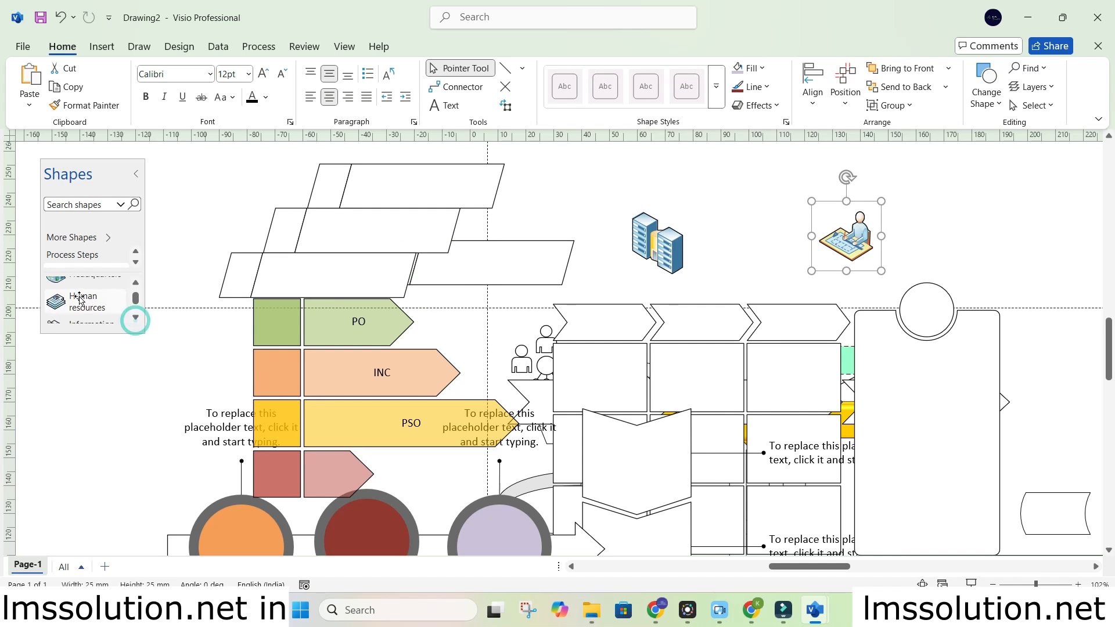
pyautogui.click(135, 318)
pyautogui.click(135, 318)
pyautogui.click(136, 318)
pyautogui.click(135, 318)
pyautogui.click(135, 318)
pyautogui.click(136, 318)
pyautogui.click(135, 318)
pyautogui.click(136, 319)
pyautogui.click(135, 319)
pyautogui.click(135, 318)
pyautogui.click(135, 318)
pyautogui.click(135, 318)
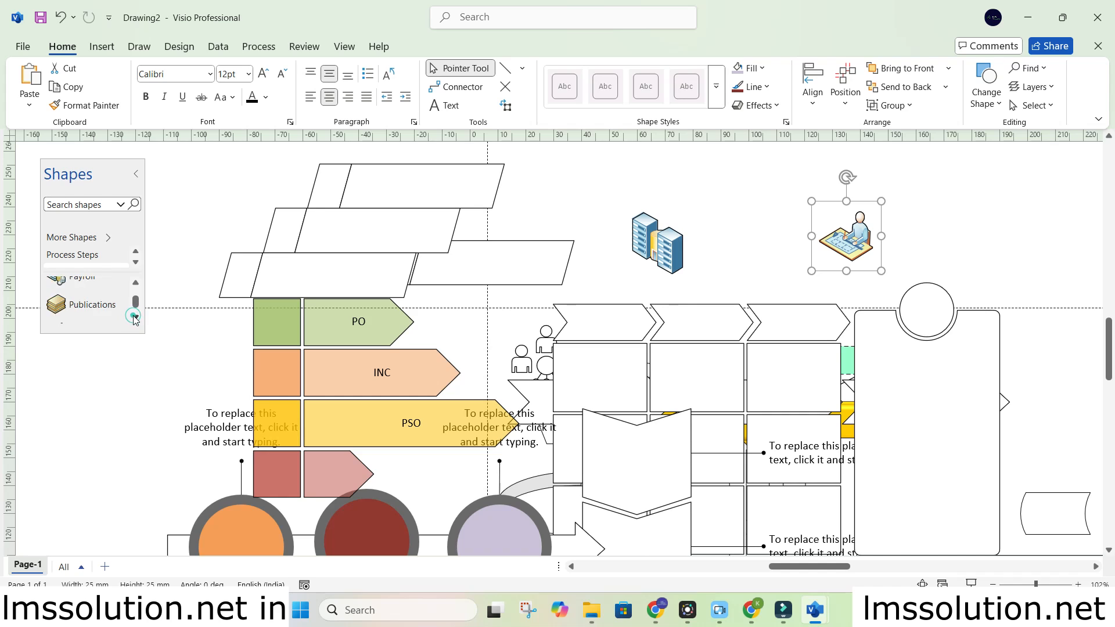
# Open the Miscellaneous Flowchart Shapes stencil from the Flowchart category
pyautogui.click(100, 243)
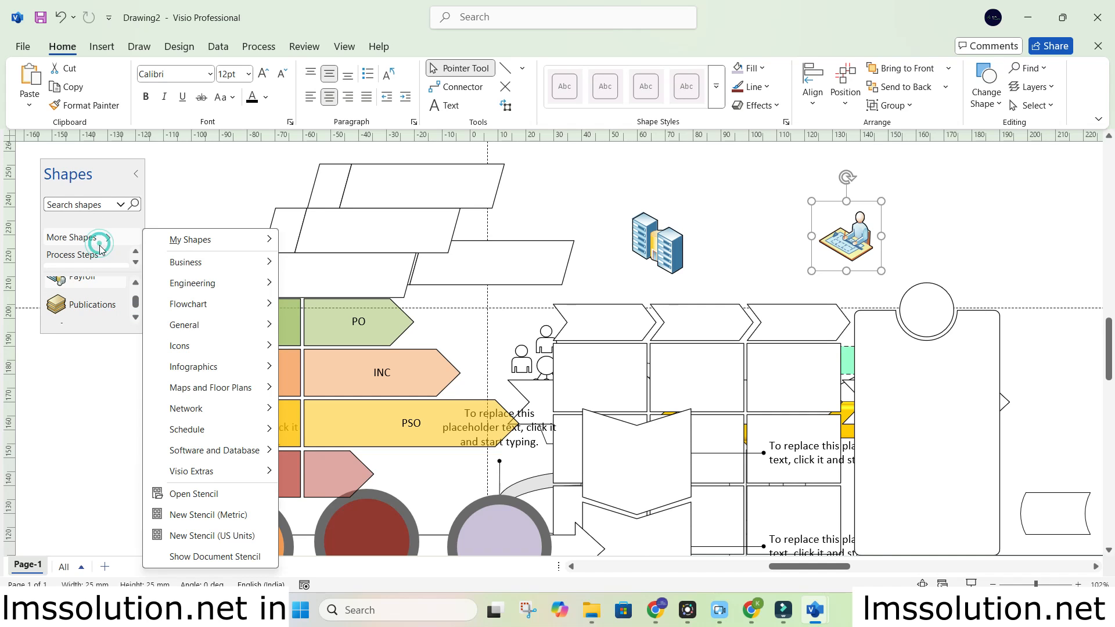
pyautogui.moveTo(250, 300)
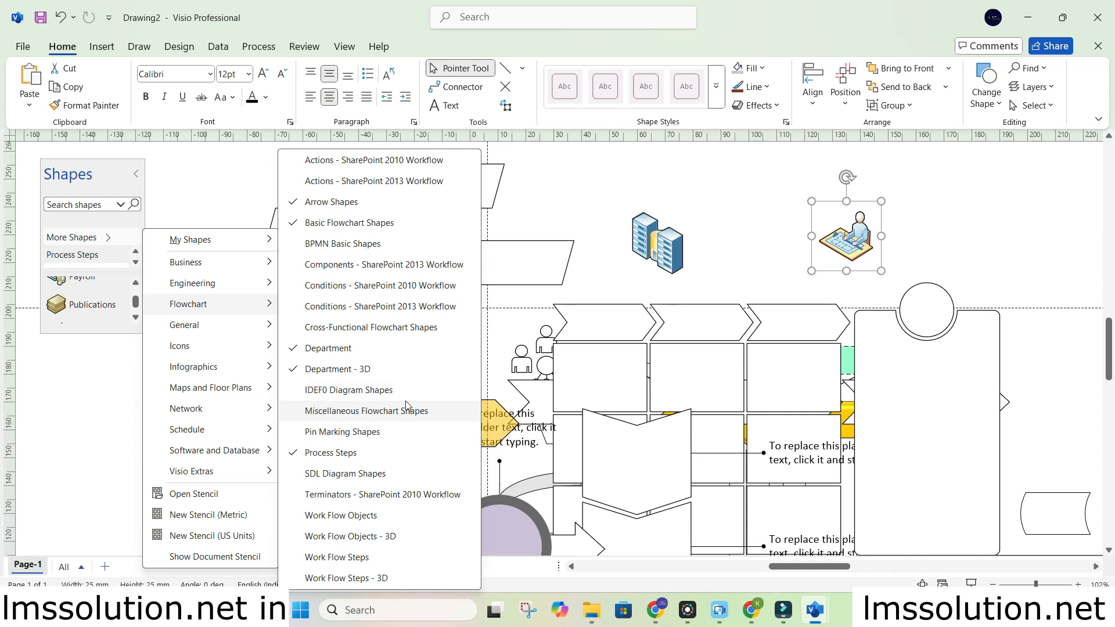
pyautogui.click(366, 411)
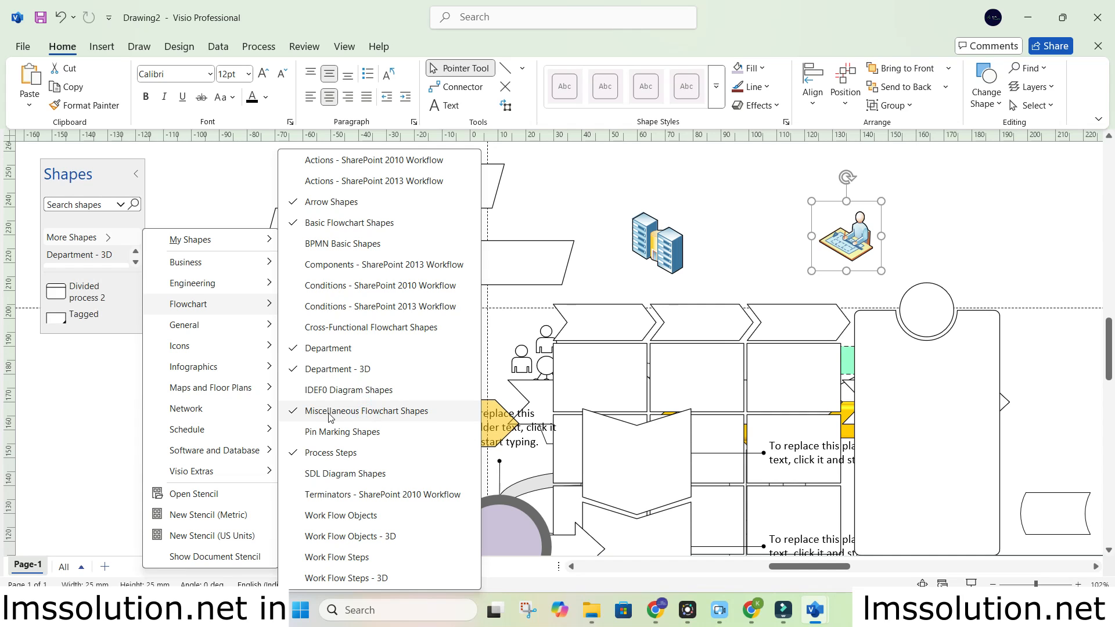
pyautogui.click(71, 394)
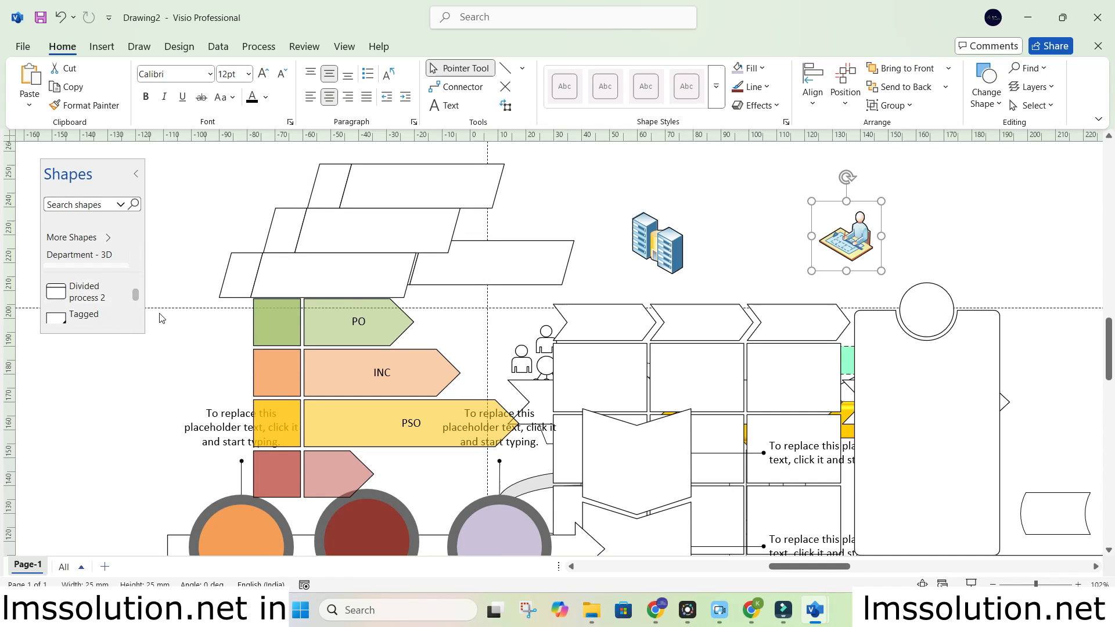
# Add a Tagged process about 73 by 48 mm over the data center, and a circular process shape right of the person icon
pyautogui.click(137, 318)
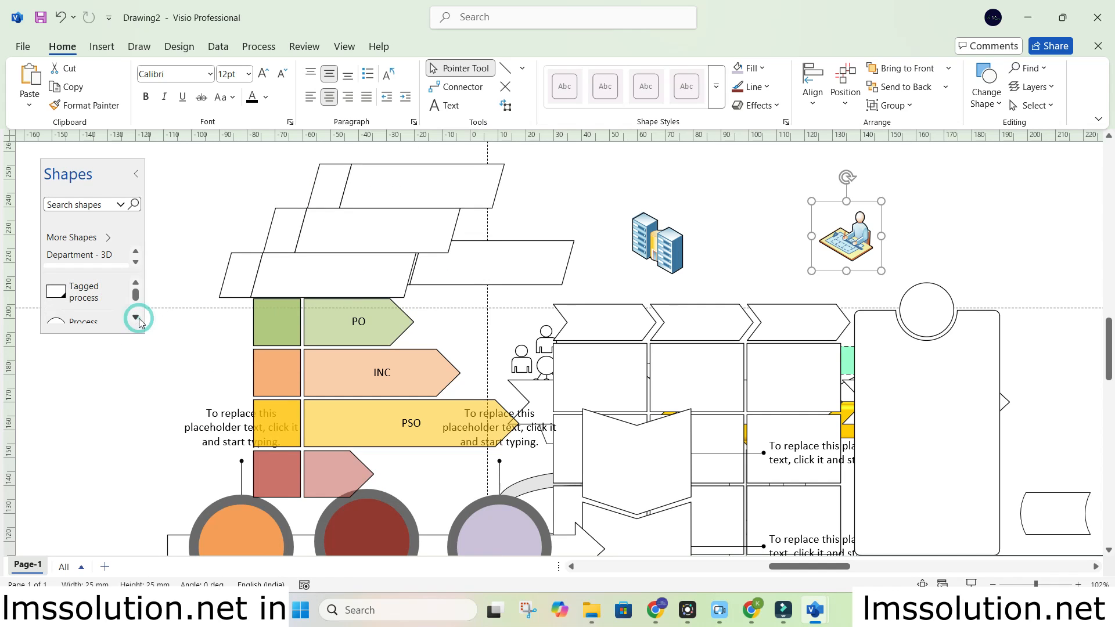
pyautogui.click(136, 318)
pyautogui.click(136, 285)
pyautogui.moveTo(56, 291); pyautogui.dragTo(776, 304)
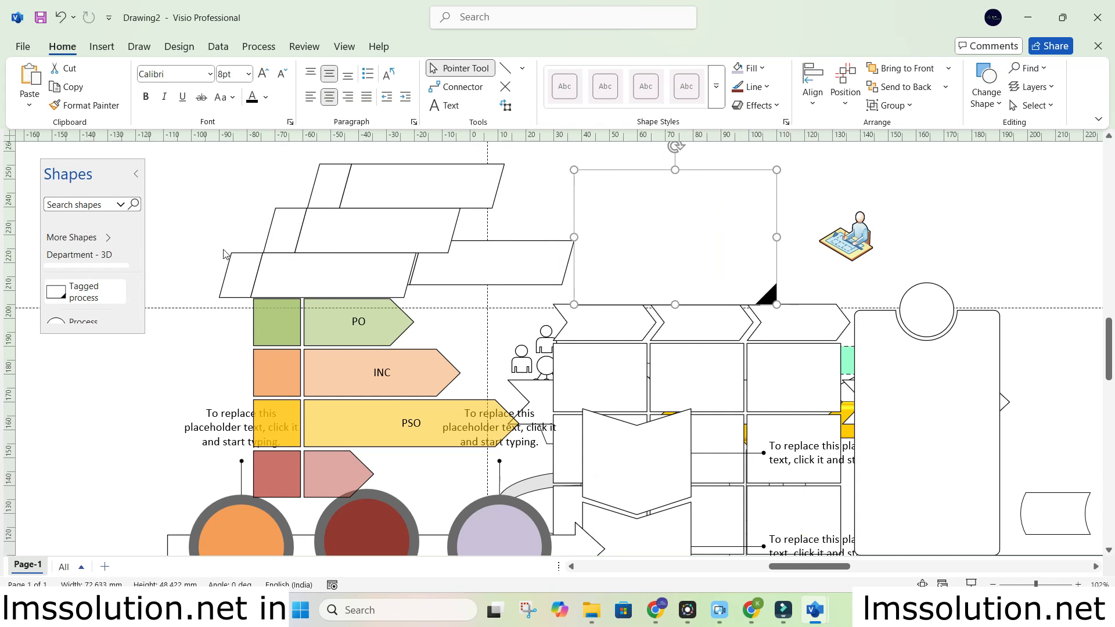
pyautogui.click(136, 318)
pyautogui.moveTo(84, 299); pyautogui.dragTo(987, 214)
# Add a Rounded process across the tagged process's right edge and resize it to about 72.5 mm wide and 10 mm high
pyautogui.click(136, 317)
pyautogui.click(135, 317)
pyautogui.click(135, 318)
pyautogui.click(135, 318)
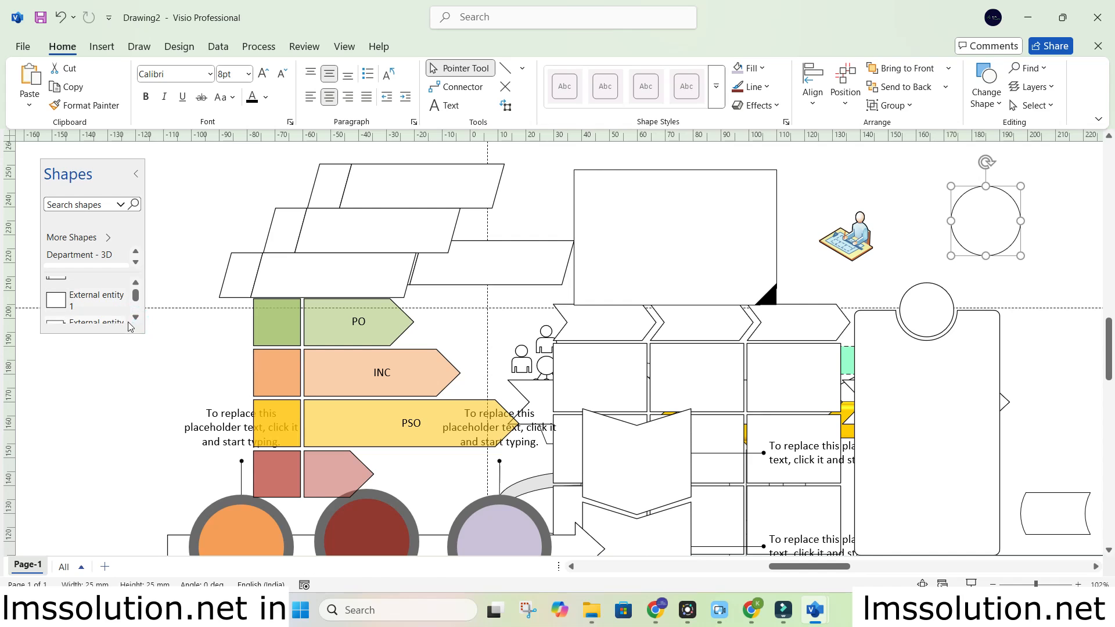
pyautogui.click(136, 318)
pyautogui.click(136, 318)
pyautogui.moveTo(64, 301); pyautogui.dragTo(895, 221)
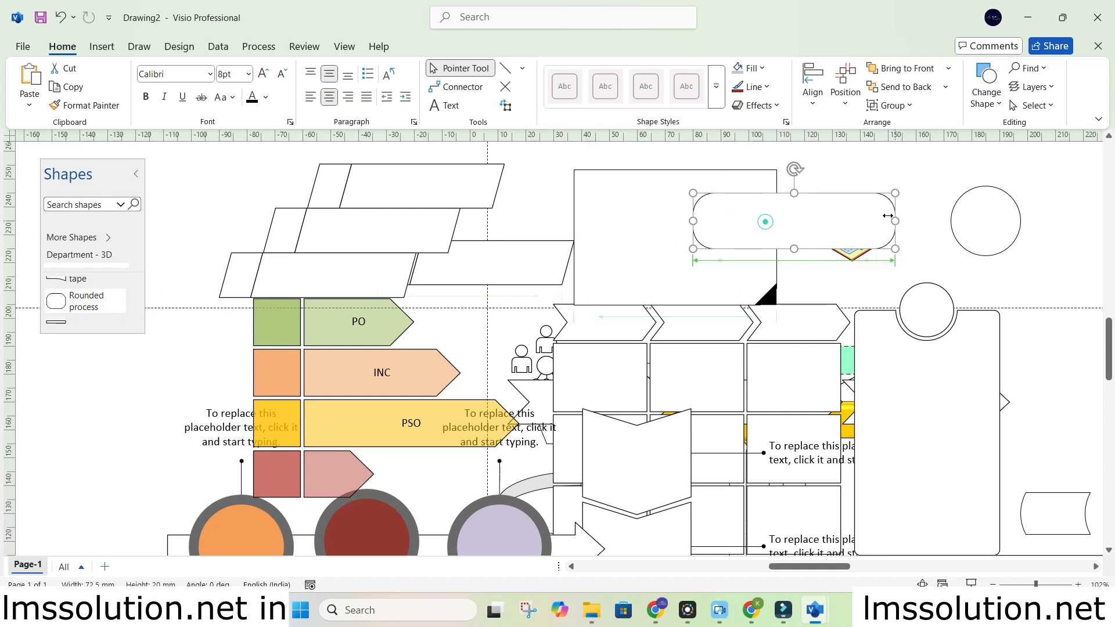
pyautogui.moveTo(794, 192); pyautogui.dragTo(794, 221)
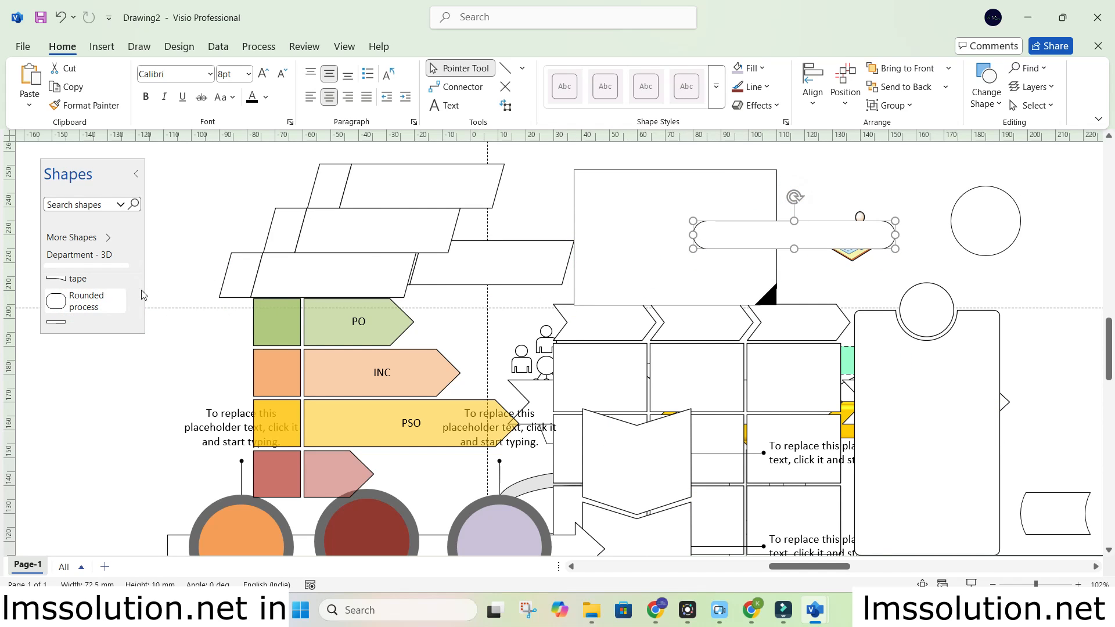
# Add a Bordered rectangle to the left of the stepped process and a Framed rectangle over its middle step
pyautogui.click(135, 318)
pyautogui.click(137, 319)
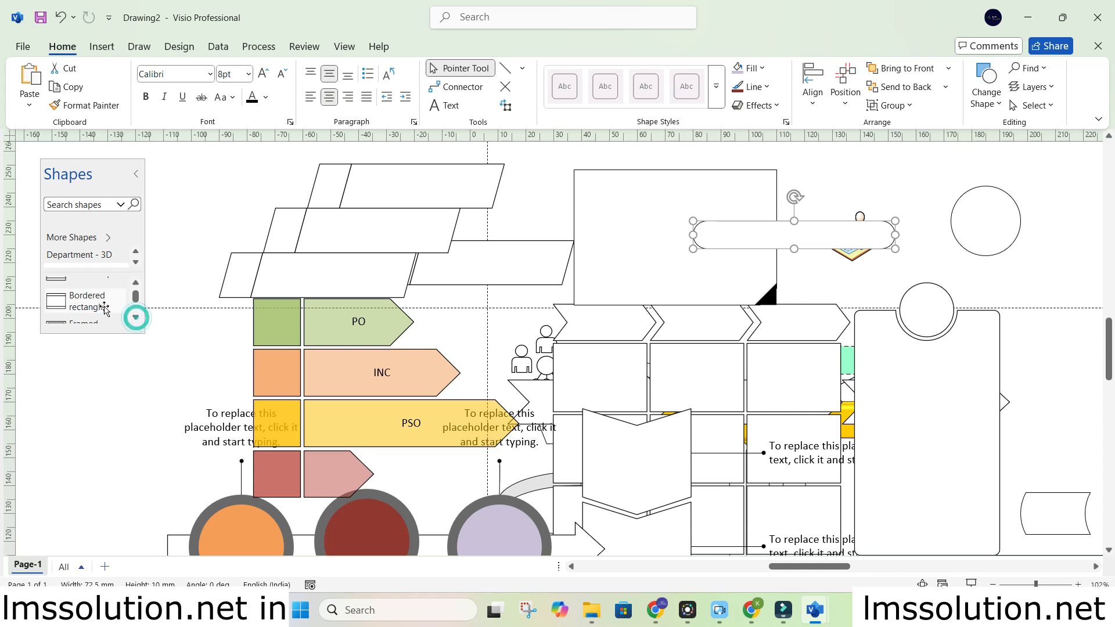
pyautogui.moveTo(113, 308); pyautogui.dragTo(219, 192)
pyautogui.click(137, 319)
pyautogui.moveTo(56, 301); pyautogui.dragTo(288, 231)
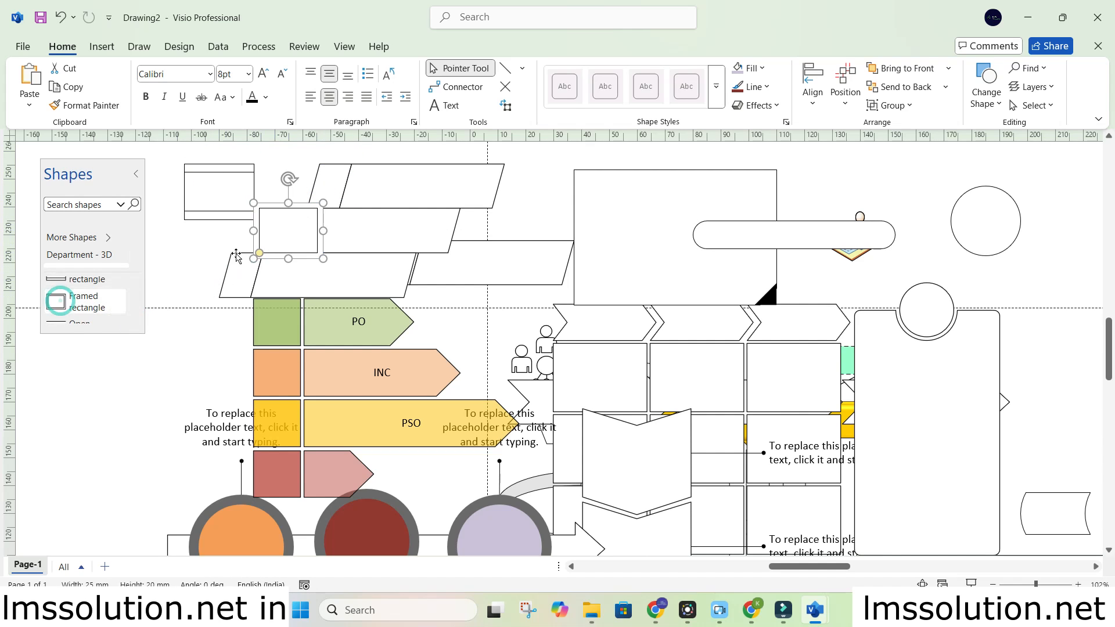
# Add a D-shaped gate overlapping the framed rectangle, and a crossed-circle junction inside the tagged process
pyautogui.click(136, 318)
pyautogui.click(136, 318)
pyautogui.moveTo(75, 301); pyautogui.dragTo(265, 231)
pyautogui.click(136, 318)
pyautogui.click(135, 318)
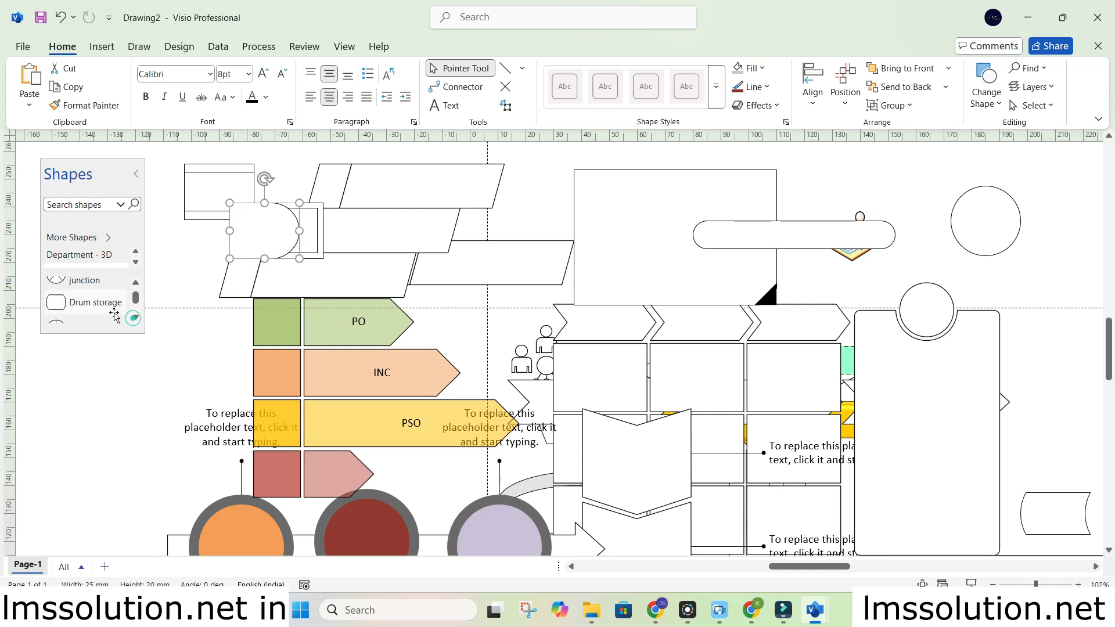
pyautogui.moveTo(87, 285); pyautogui.dragTo(651, 203)
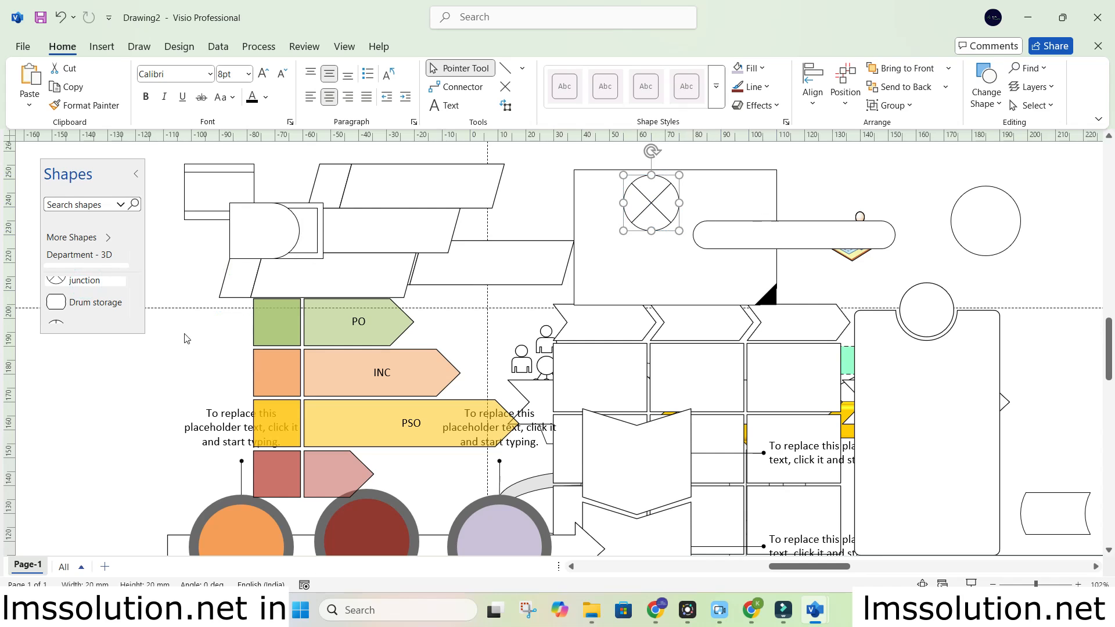
# Examine the remaining shapes in the Miscellaneous Flowchart Shapes stencil, down to Lined document
pyautogui.click(135, 317)
pyautogui.click(135, 317)
pyautogui.click(135, 317)
pyautogui.click(136, 318)
pyautogui.click(136, 318)
pyautogui.click(135, 318)
pyautogui.click(135, 317)
pyautogui.click(136, 318)
pyautogui.click(135, 317)
# Open the Pin Marking Shapes stencil from the Flowchart category
pyautogui.click(108, 236)
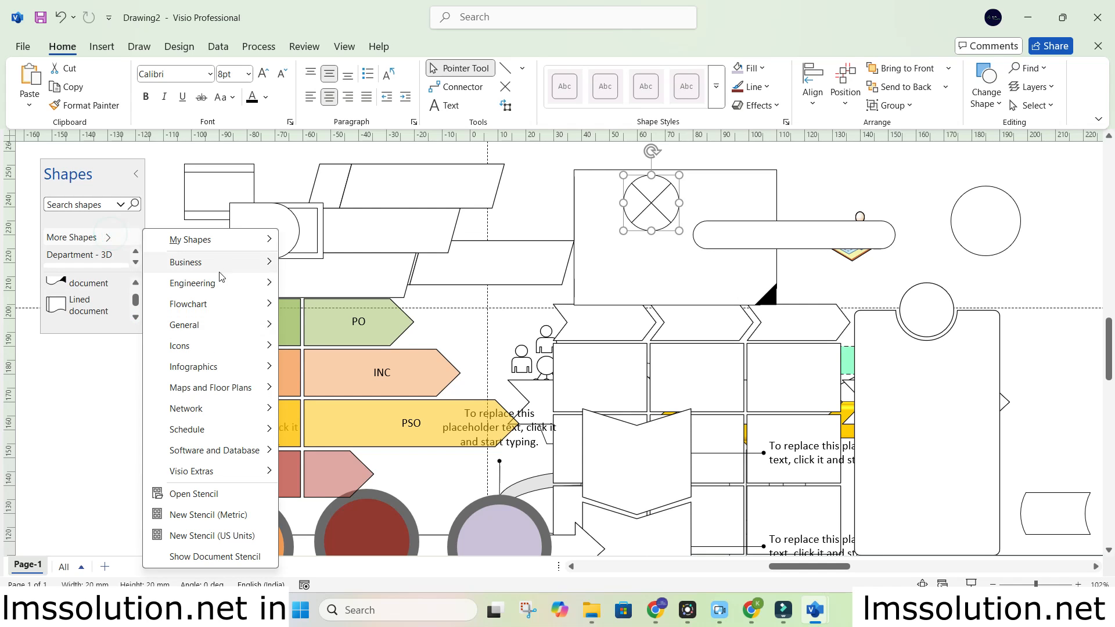
pyautogui.moveTo(214, 303)
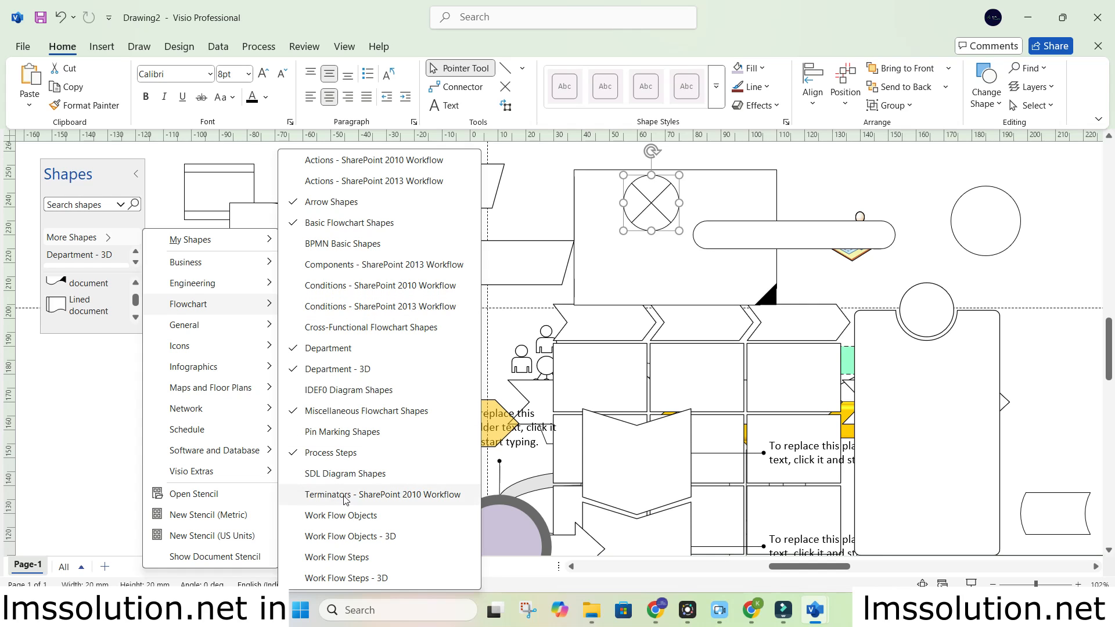
pyautogui.click(346, 439)
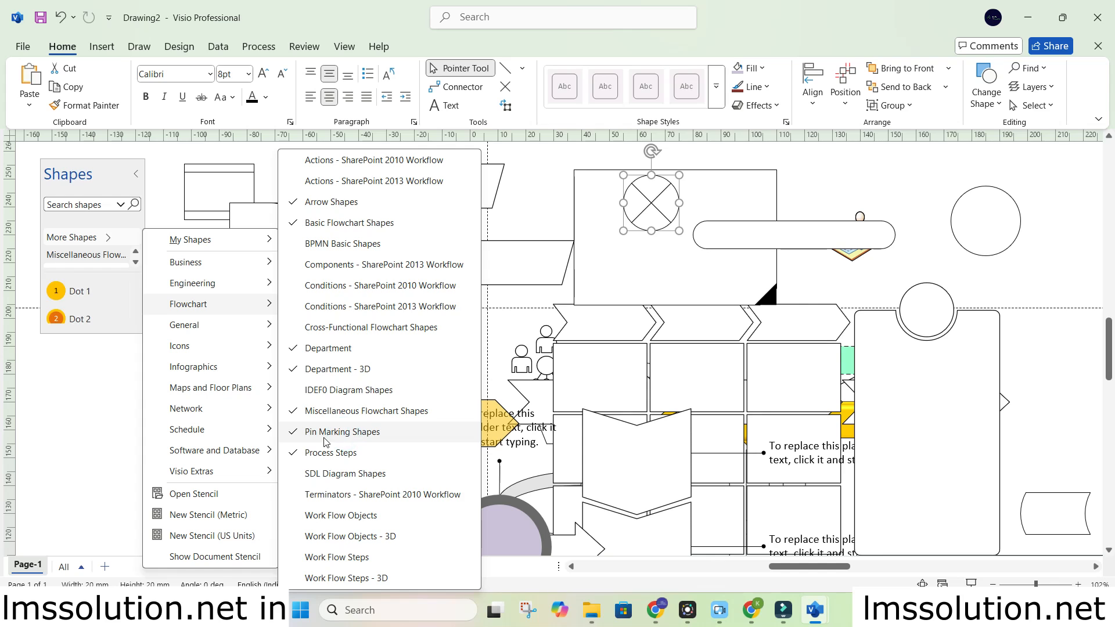
pyautogui.click(135, 263)
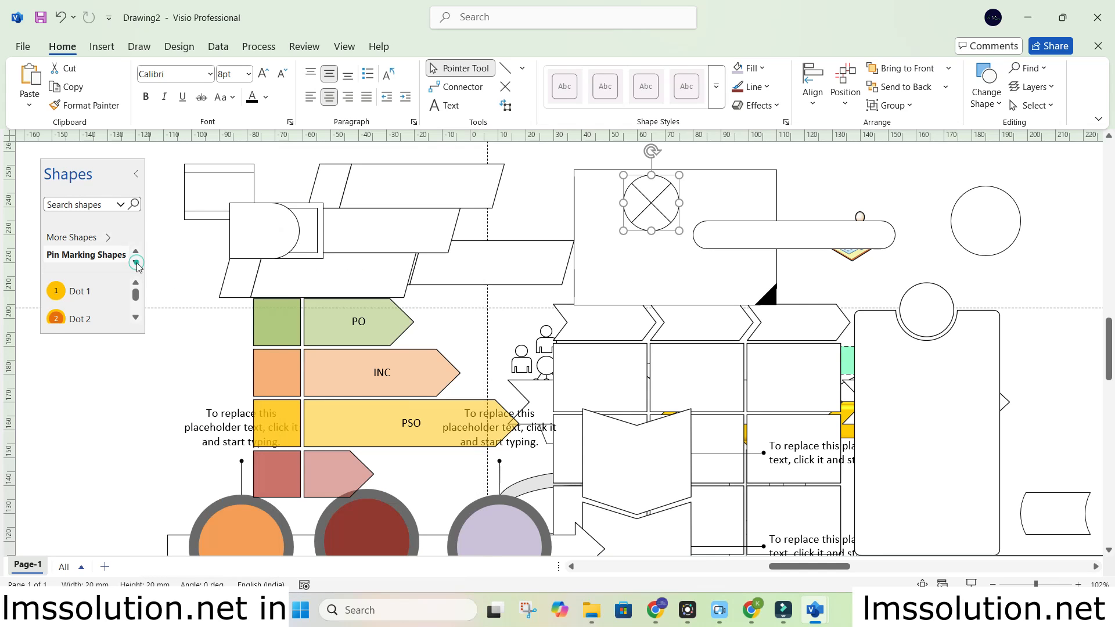
# Add a Diamond 1 marker to the left of the tagged process and enlarge it to about 32.5 mm square
pyautogui.click(136, 319)
pyautogui.click(136, 318)
pyautogui.click(136, 318)
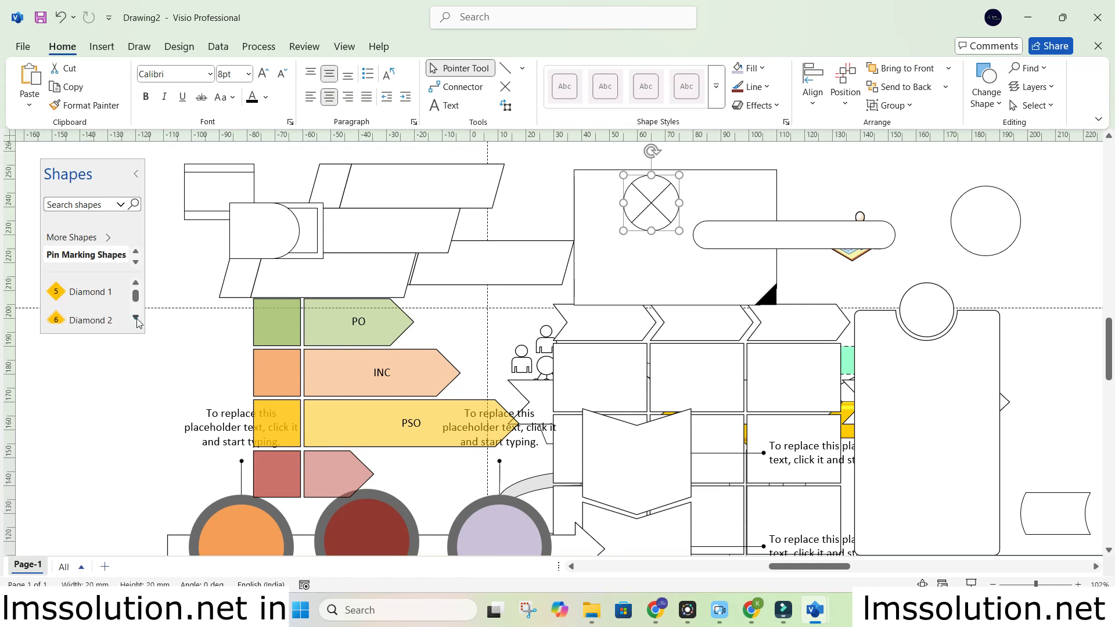
pyautogui.moveTo(56, 292); pyautogui.dragTo(526, 203)
pyautogui.click(514, 200)
pyautogui.click(517, 212)
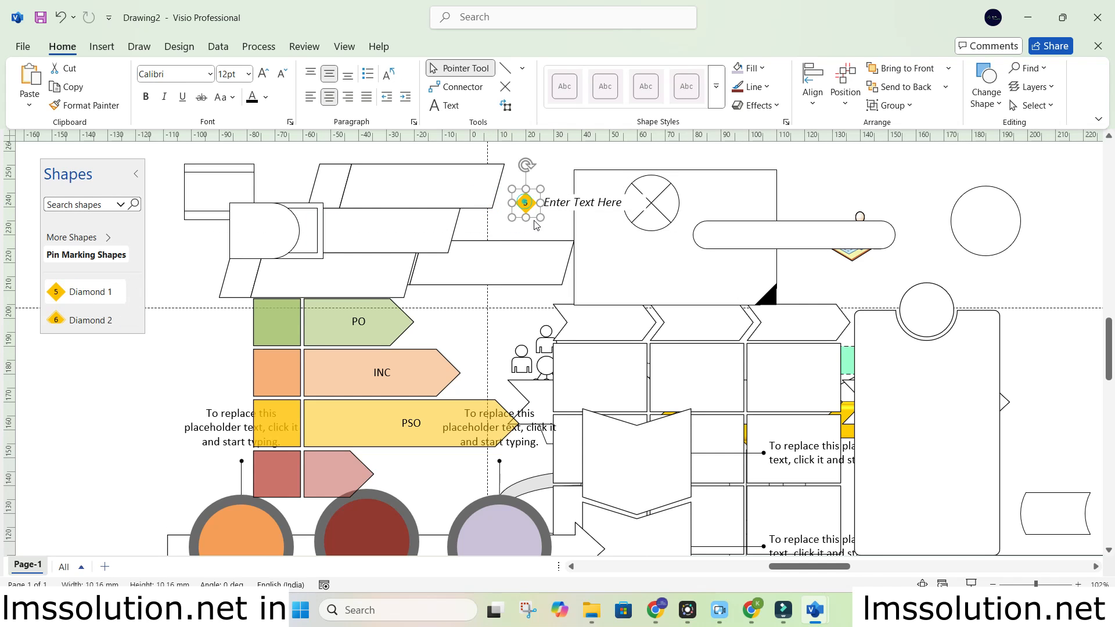
pyautogui.moveTo(540, 217); pyautogui.dragTo(609, 286)
# Label the yellow diamond marker "A"
pyautogui.doubleClick(559, 237)
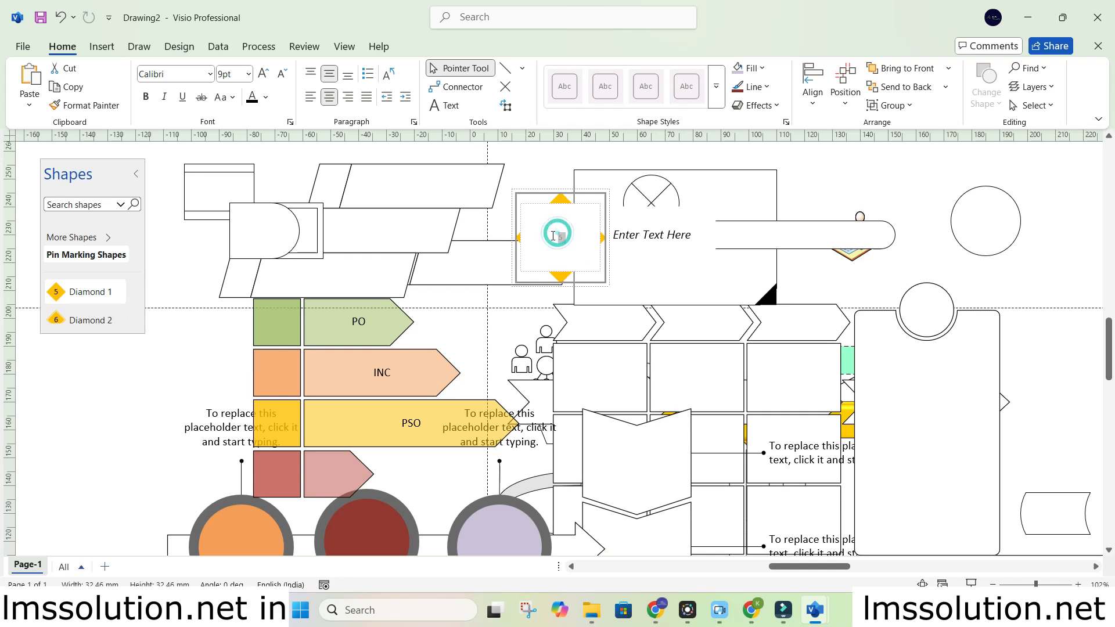
pyautogui.write('A')
pyautogui.click(439, 281)
pyautogui.click(584, 235)
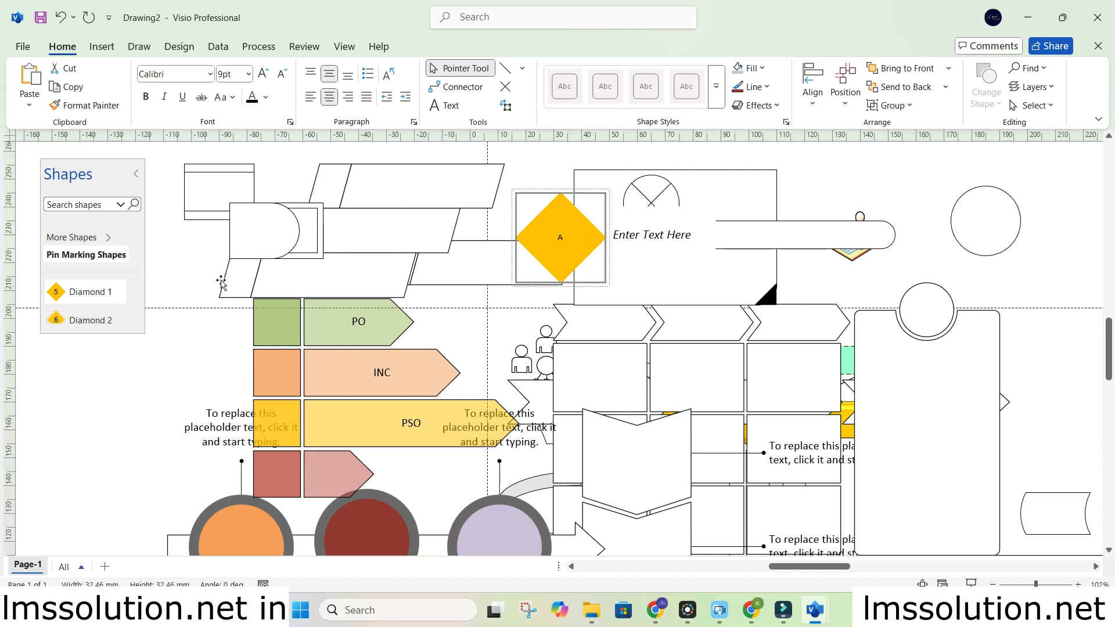
# Add a Triangle 2 marker on the stepped process's middle step and the rounded triangle marker 13 on its upper step
pyautogui.click(136, 318)
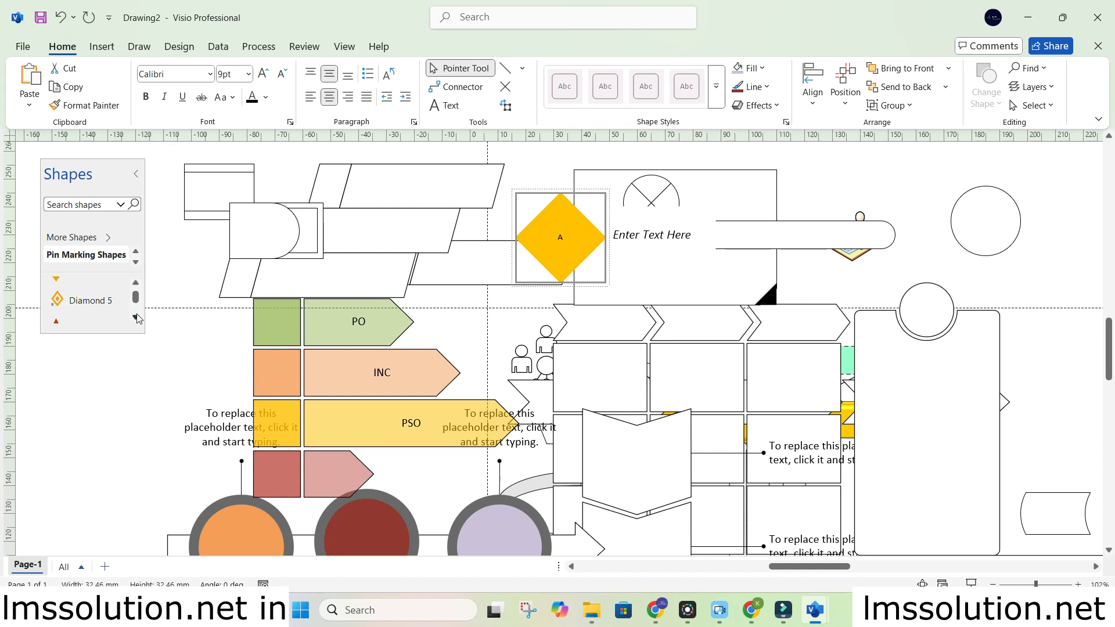
pyautogui.click(135, 318)
pyautogui.moveTo(76, 297); pyautogui.dragTo(331, 246)
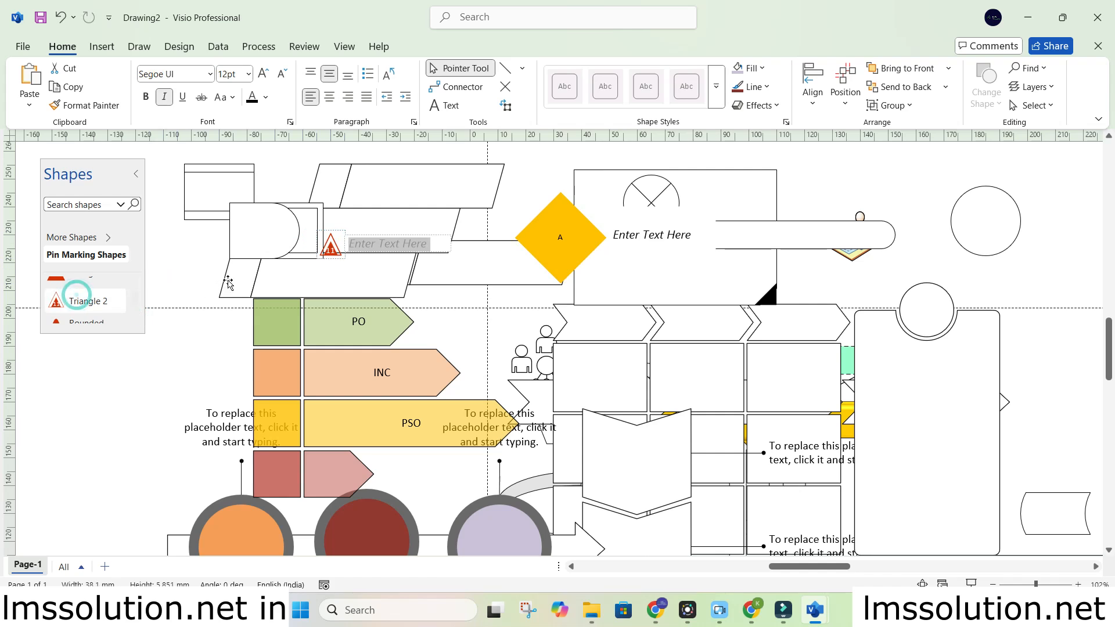
pyautogui.click(135, 317)
pyautogui.moveTo(96, 308); pyautogui.dragTo(437, 197)
# Add an Arrow 1 marker at the tagged process's upper-left corner and an Arrow 8 marker above the 3D department figure
pyautogui.click(136, 318)
pyautogui.click(135, 318)
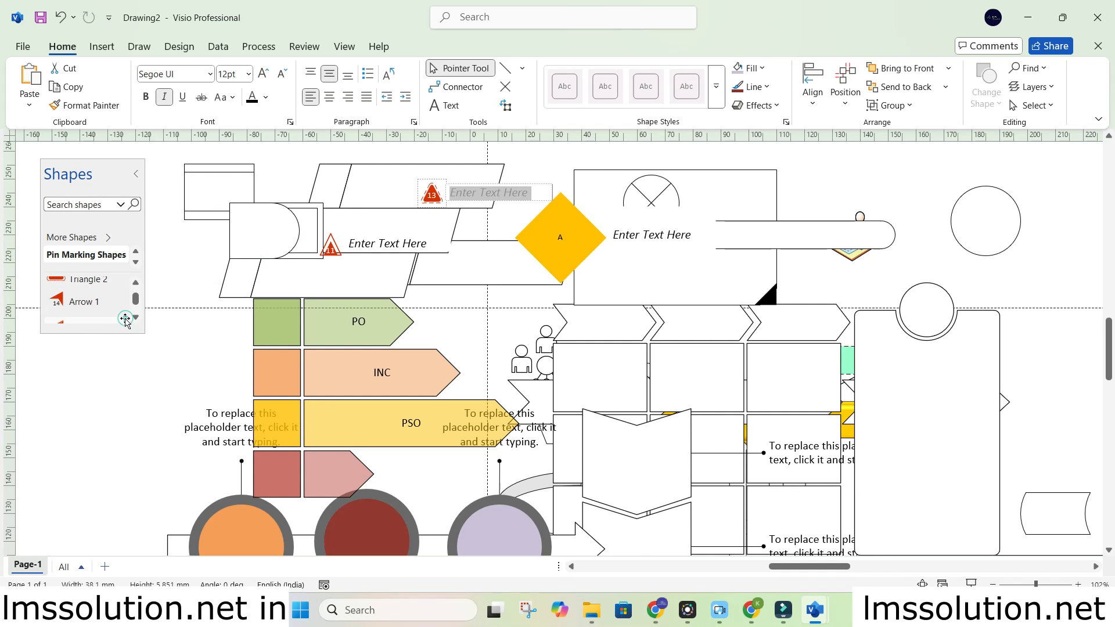
pyautogui.moveTo(57, 299); pyautogui.dragTo(595, 161)
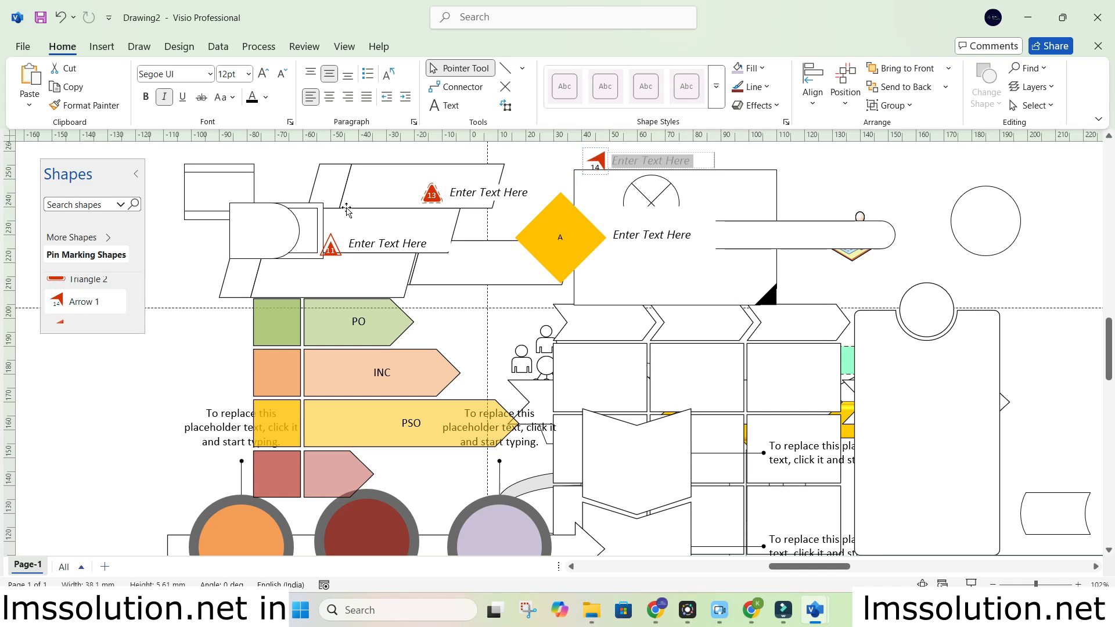
pyautogui.click(136, 318)
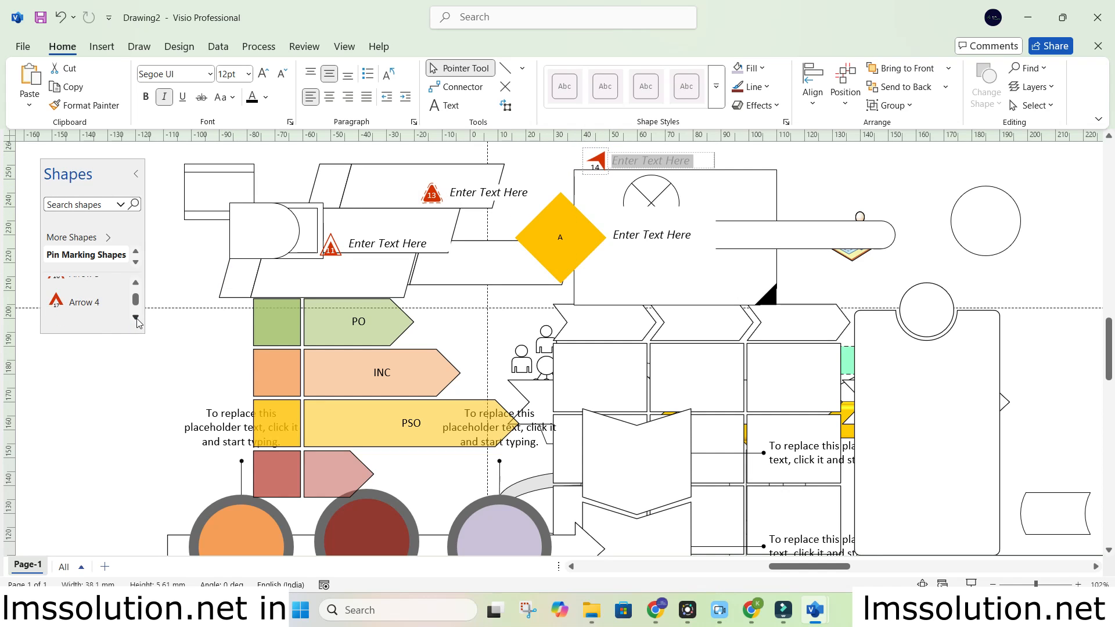
pyautogui.moveTo(56, 303); pyautogui.dragTo(450, 253)
pyautogui.click(826, 210)
pyautogui.moveTo(699, 228); pyautogui.dragTo(873, 187)
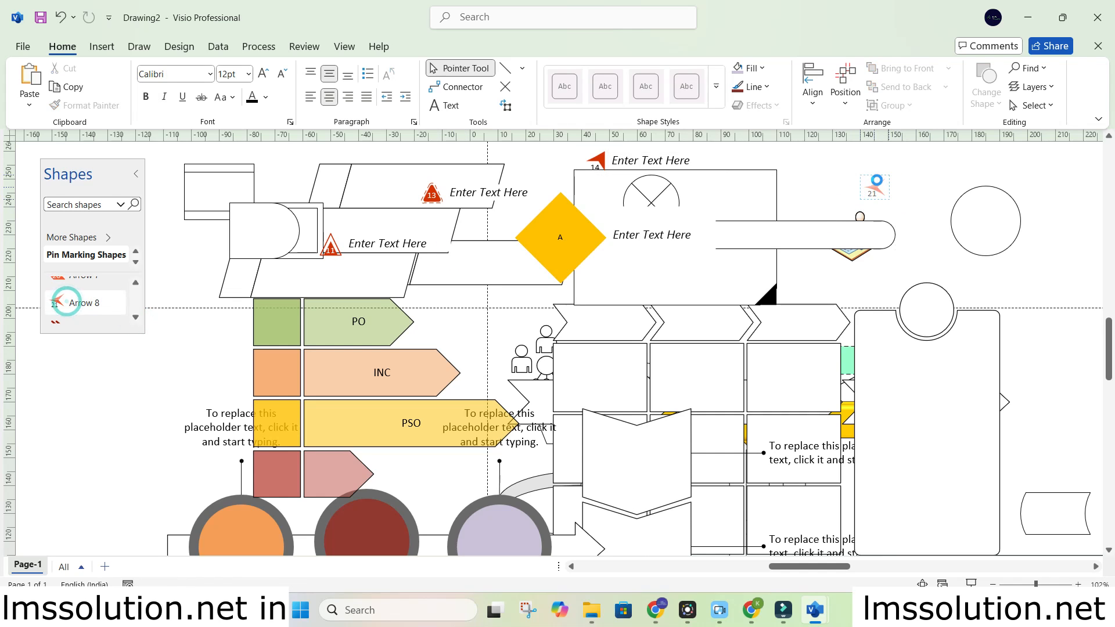
# Add an Arrow 11 marker at the large circle's left edge and a Pin 3 marker beyond the circle's upper right
pyautogui.click(135, 317)
pyautogui.click(136, 318)
pyautogui.click(135, 317)
pyautogui.moveTo(71, 303); pyautogui.dragTo(940, 226)
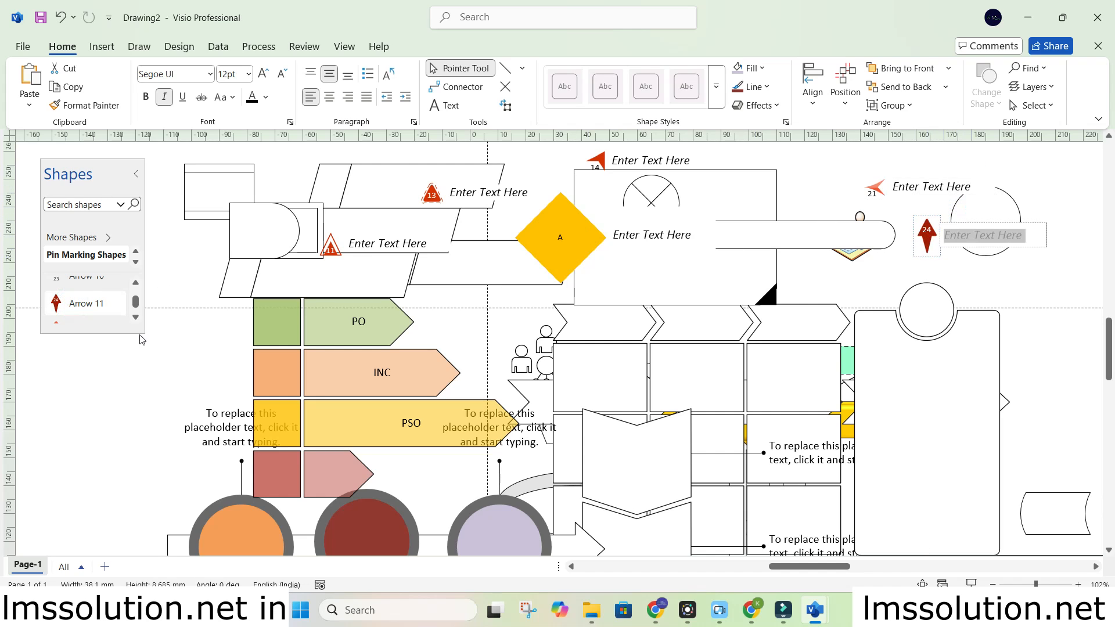
pyautogui.click(136, 319)
pyautogui.click(136, 318)
pyautogui.click(136, 319)
pyautogui.moveTo(93, 304); pyautogui.dragTo(971, 161)
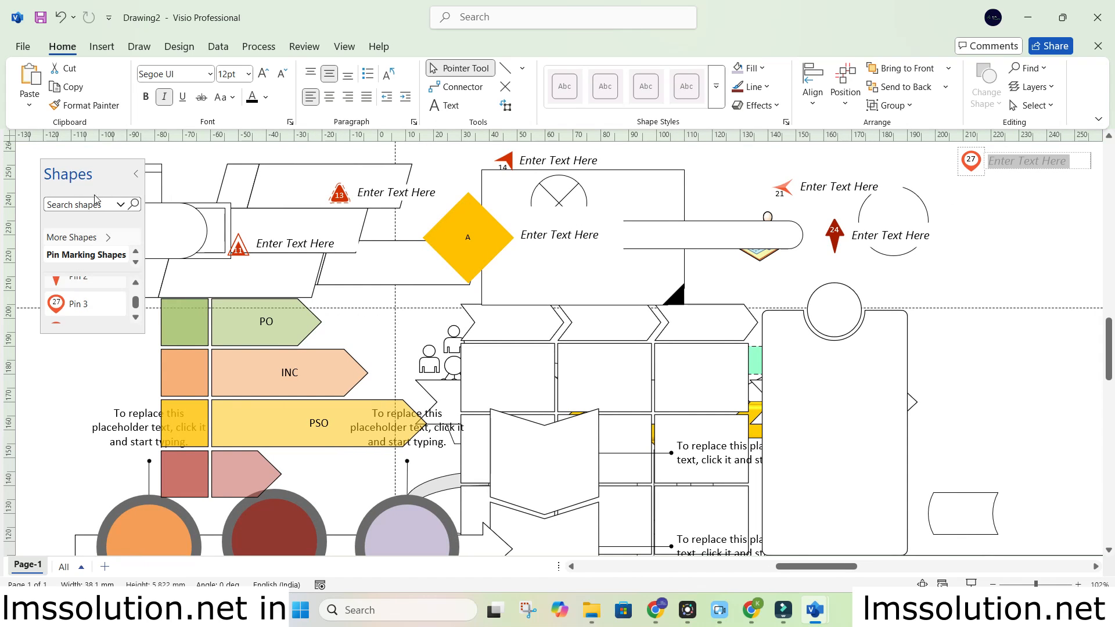
# Open the SDL Diagram Shapes stencil from the Flowchart category
pyautogui.click(119, 205)
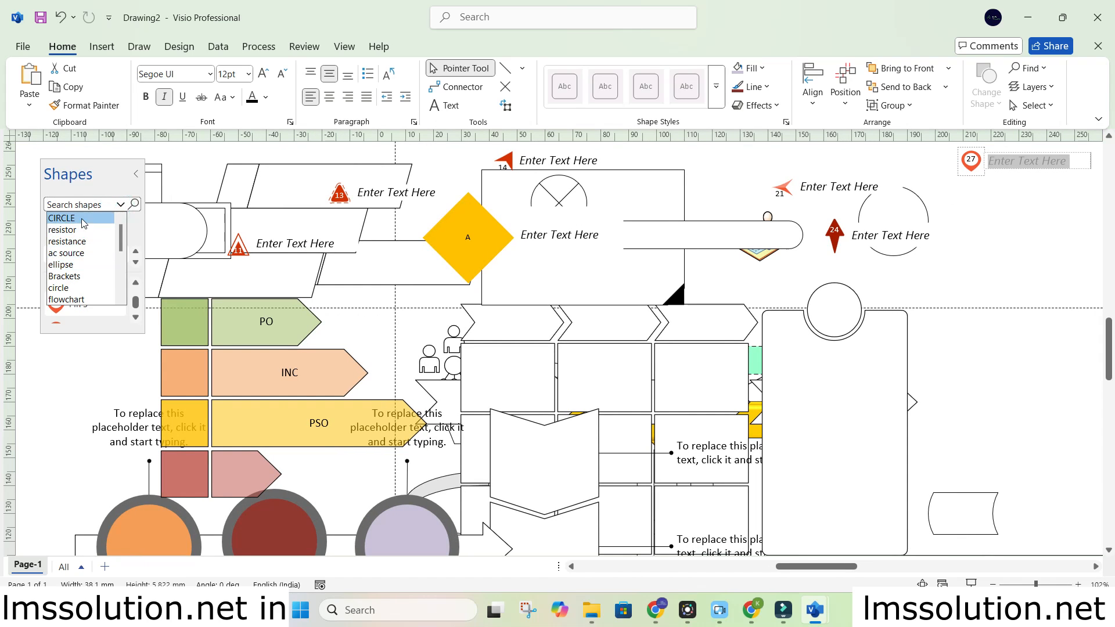
pyautogui.click(80, 364)
pyautogui.click(75, 242)
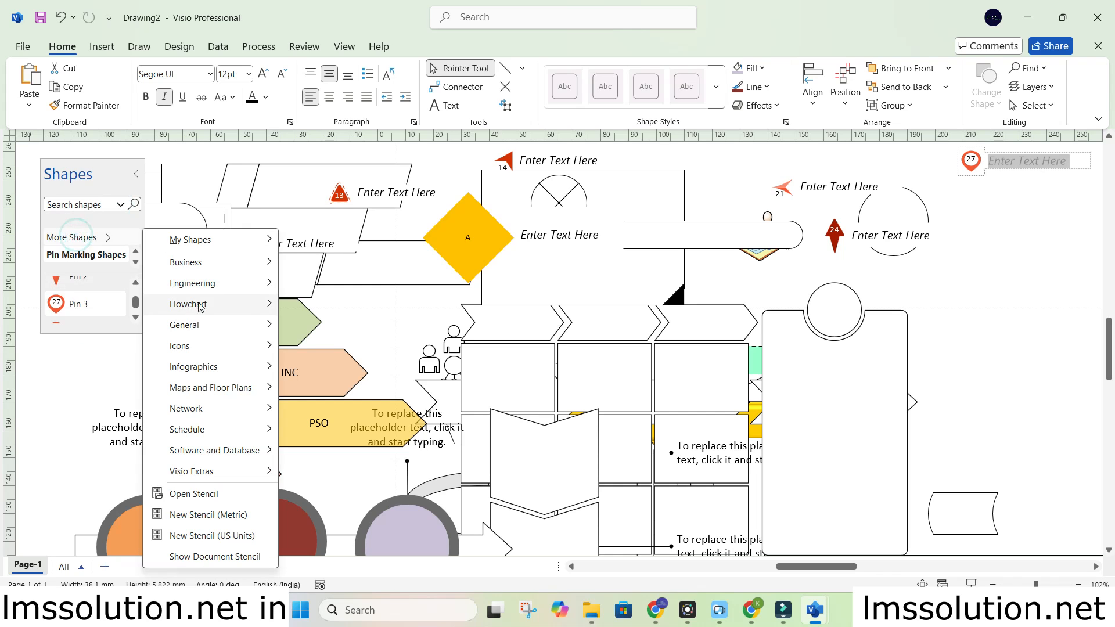
pyautogui.moveTo(214, 308)
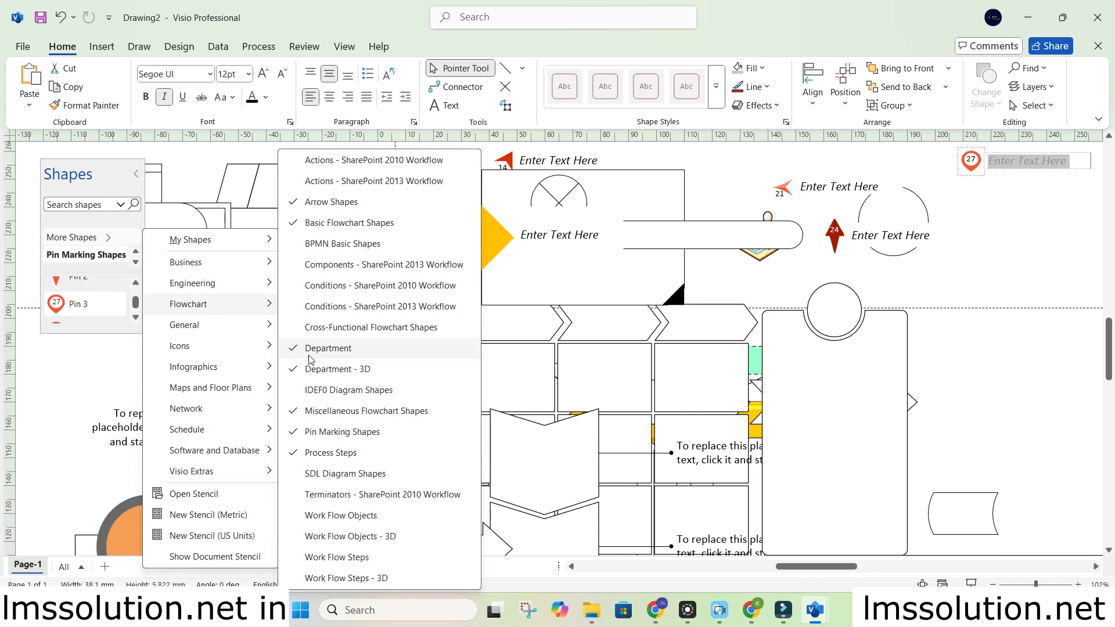
pyautogui.click(364, 474)
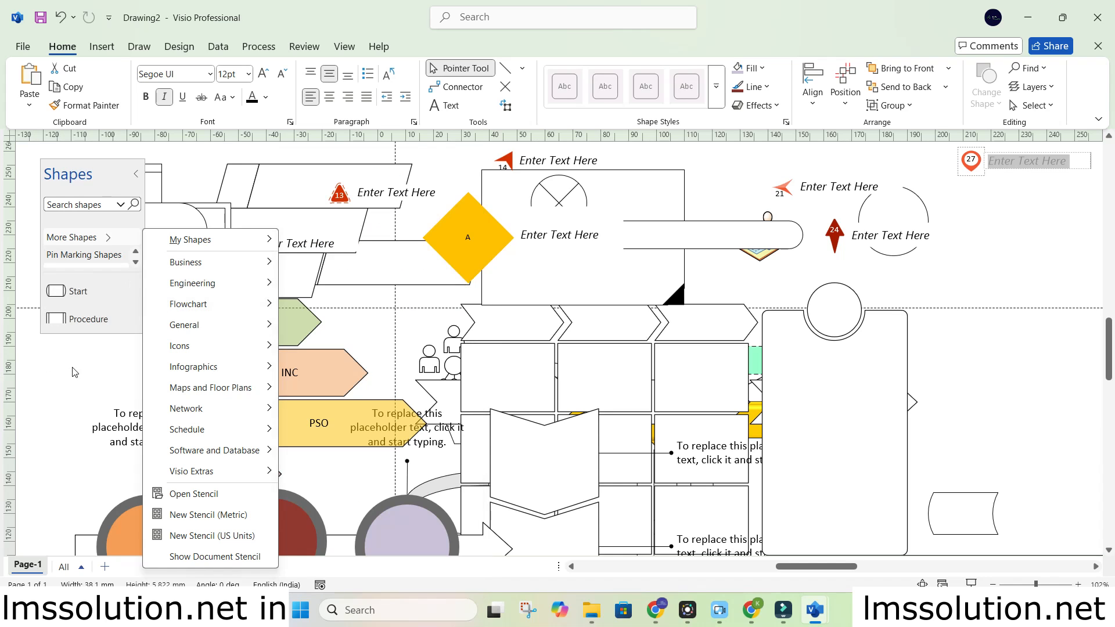
# Add a Start X-Type shape over the yellow diamond and a Procedure N-Type shape inside the tagged process
pyautogui.click(135, 317)
pyautogui.click(135, 317)
pyautogui.click(135, 317)
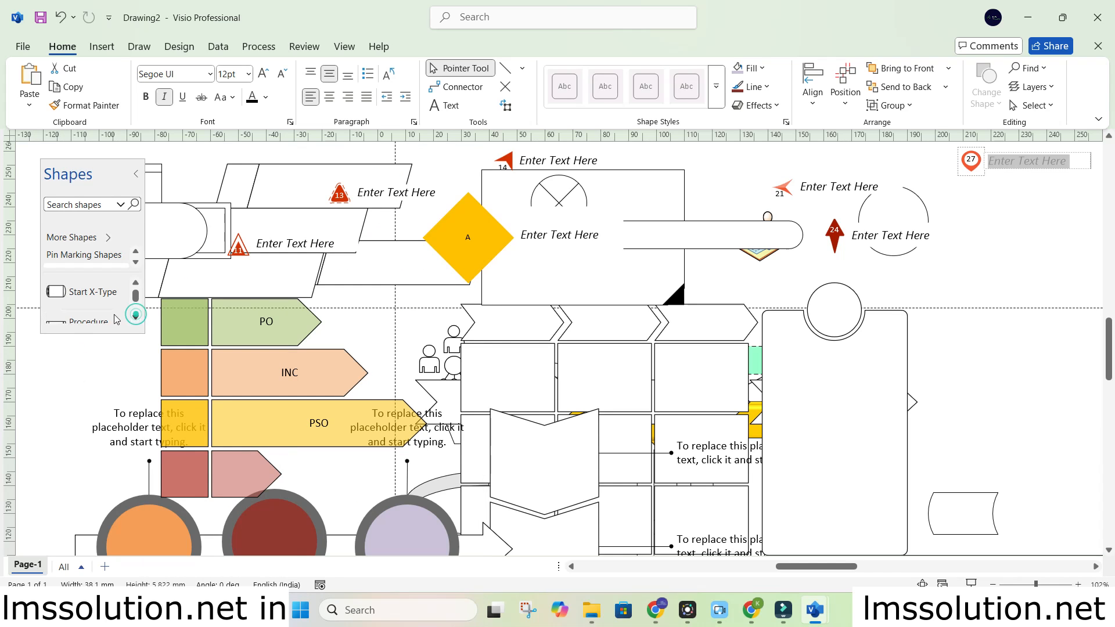
pyautogui.moveTo(49, 293); pyautogui.dragTo(468, 237)
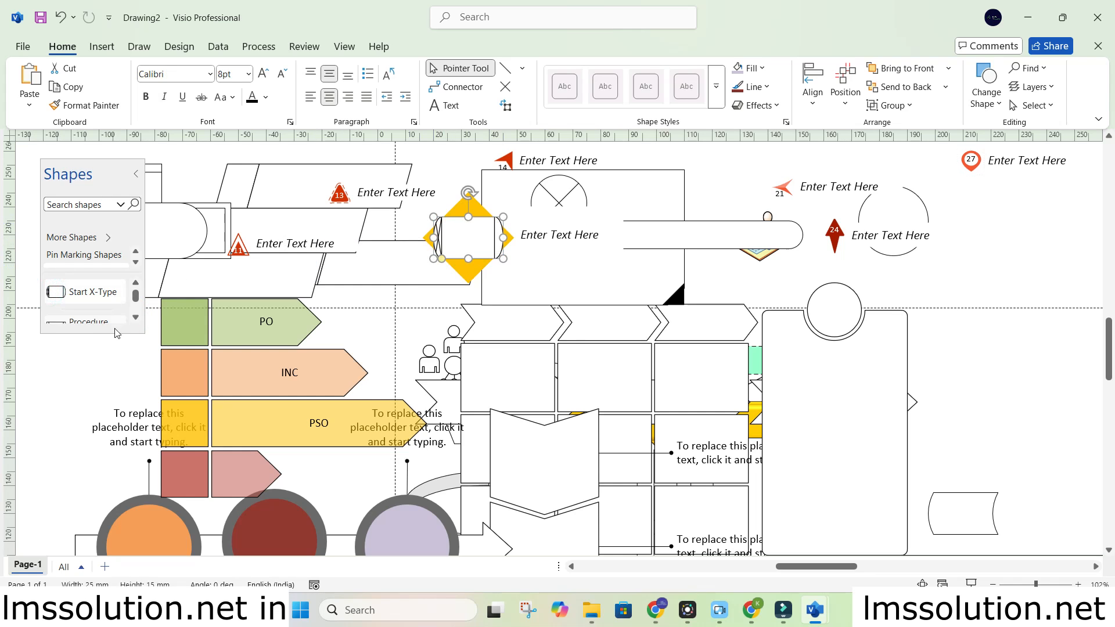
pyautogui.click(136, 317)
pyautogui.moveTo(56, 299); pyautogui.dragTo(565, 243)
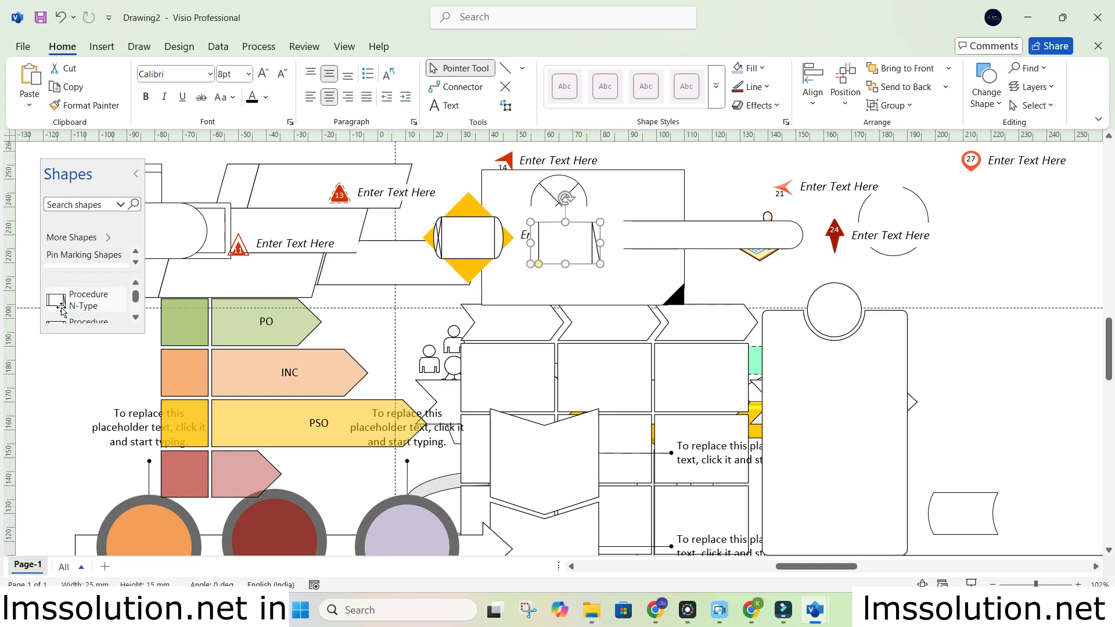
# Add a Decision 1 shape below the Arrow 11 marker and size it about 62.2 mm wide and 37.3 mm high
pyautogui.click(136, 318)
pyautogui.click(136, 317)
pyautogui.click(136, 318)
pyautogui.click(136, 318)
pyautogui.click(136, 284)
pyautogui.click(136, 284)
pyautogui.click(136, 283)
pyautogui.moveTo(70, 300); pyautogui.dragTo(833, 338)
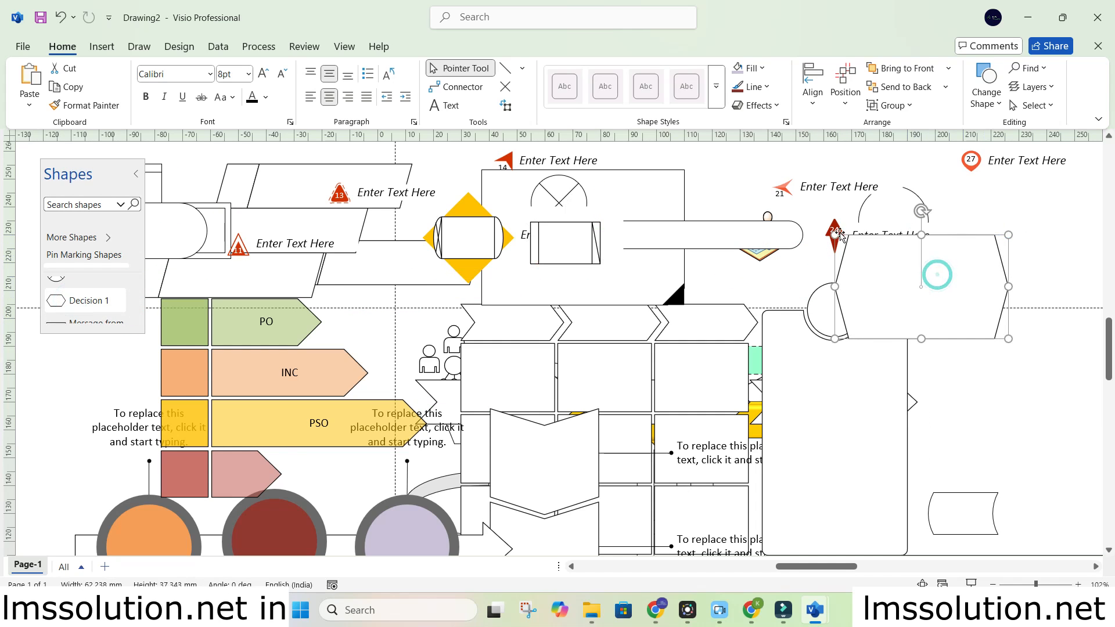
# Examine the remaining shapes in the SDL Diagram Shapes stencil, down to Multi document
pyautogui.click(136, 318)
pyautogui.click(136, 317)
pyautogui.click(136, 318)
pyautogui.click(135, 318)
pyautogui.click(136, 317)
pyautogui.click(136, 317)
# Open the Work Flow Objects stencil from the Flowchart category
pyautogui.click(119, 204)
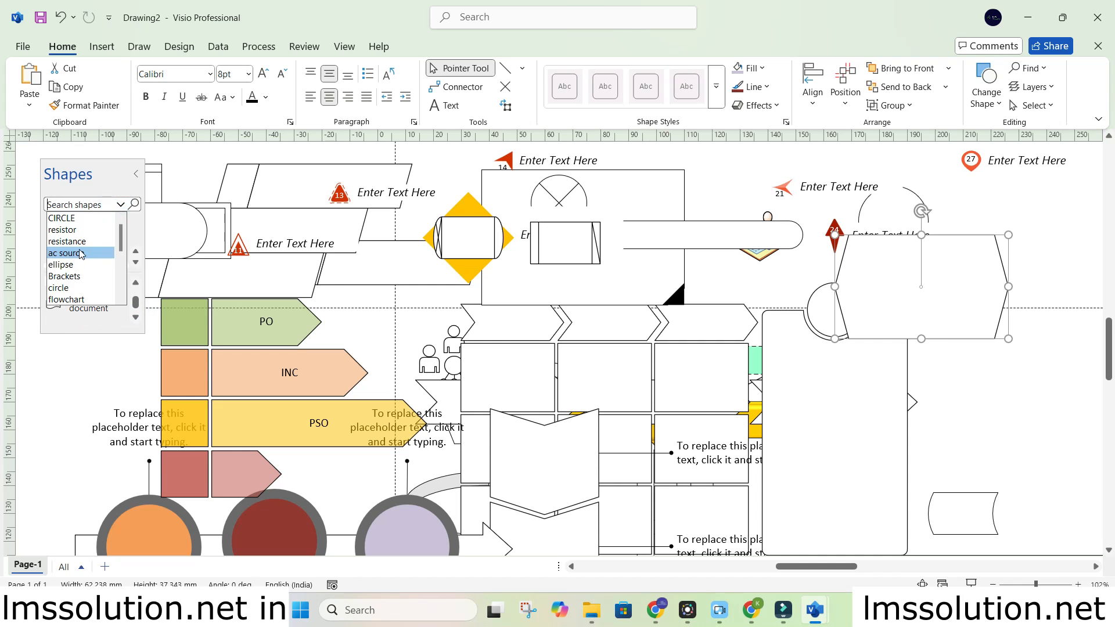
pyautogui.click(45, 378)
pyautogui.click(81, 237)
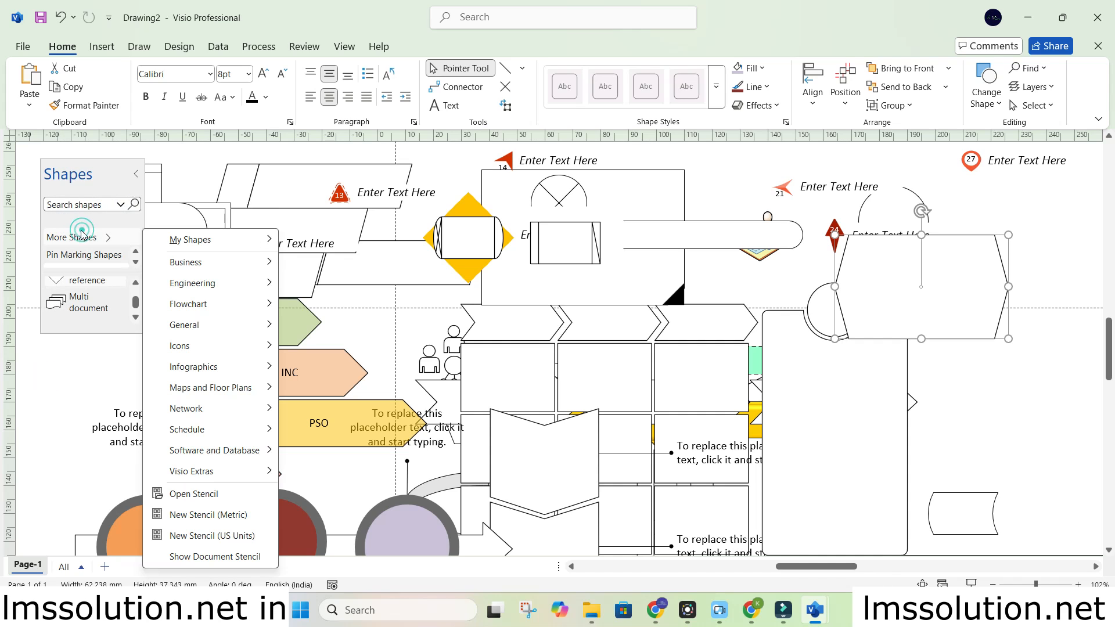
pyautogui.moveTo(191, 303)
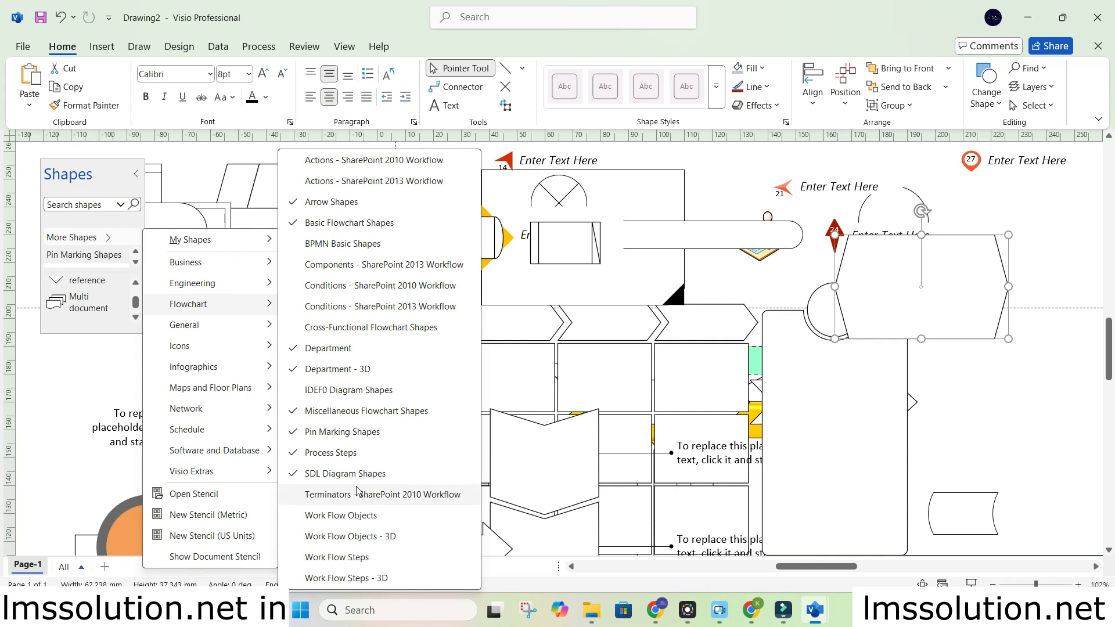
pyautogui.click(371, 514)
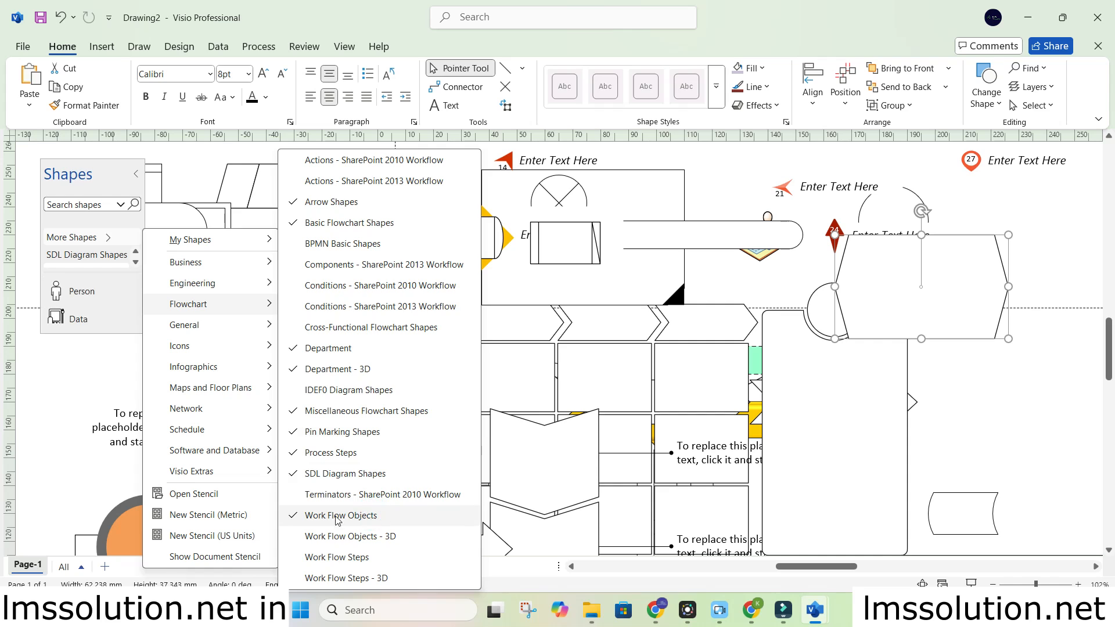
pyautogui.click(68, 394)
# Add the people-hierarchy shape from the Work Flow Objects stencil just left of the yellow diamond
pyautogui.click(136, 317)
pyautogui.click(136, 317)
pyautogui.click(135, 318)
pyautogui.click(135, 318)
pyautogui.click(135, 318)
pyautogui.click(134, 317)
pyautogui.click(135, 317)
pyautogui.click(134, 317)
pyautogui.moveTo(55, 301); pyautogui.dragTo(415, 291)
# Add an Income shape over the upper part of the yellow diamond
pyautogui.click(137, 320)
pyautogui.click(137, 319)
pyautogui.click(137, 320)
pyautogui.click(137, 319)
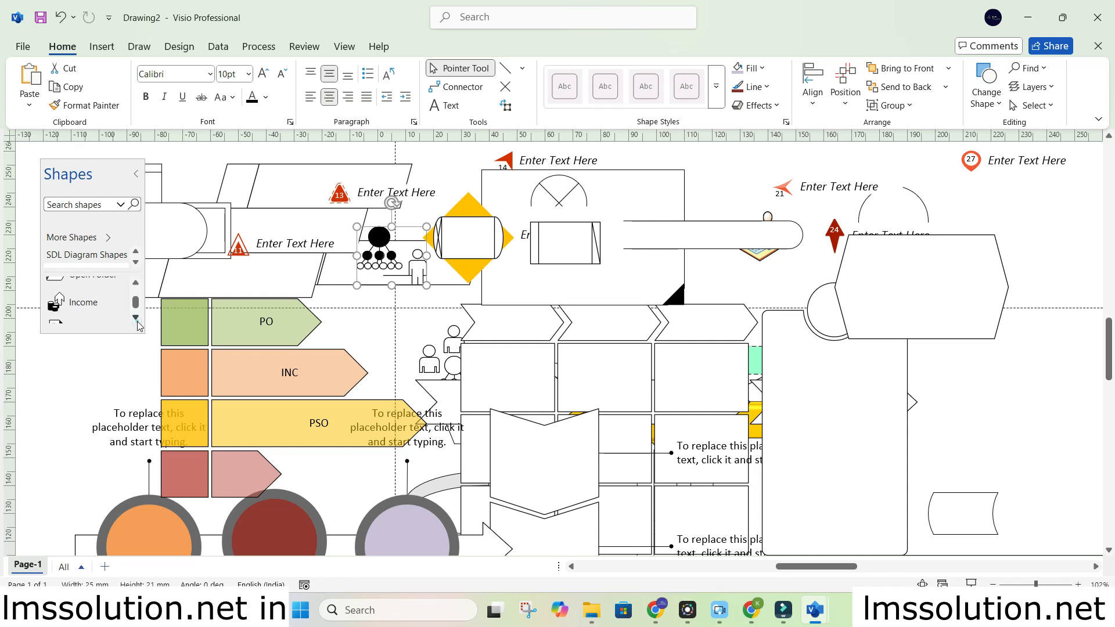
pyautogui.click(136, 287)
pyautogui.click(137, 318)
pyautogui.moveTo(91, 304); pyautogui.dragTo(248, 260)
pyautogui.moveTo(458, 198); pyautogui.dragTo(458, 198)
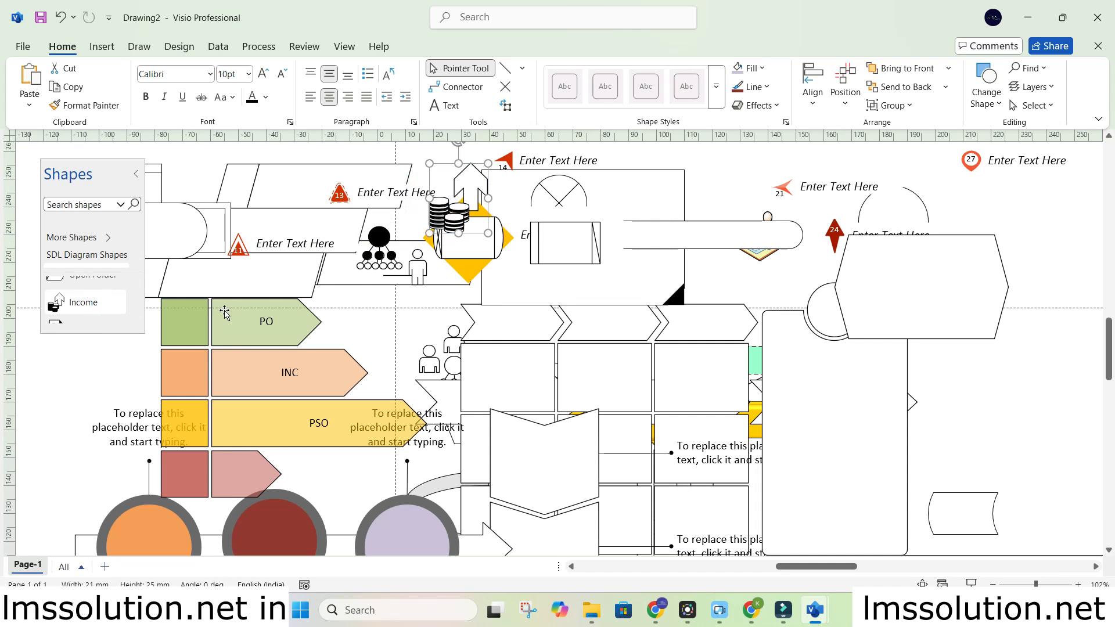
# Examine the remaining Work Flow Objects down to Web Page, and open the Work Flow Steps stencil
pyautogui.click(136, 318)
pyautogui.click(137, 318)
pyautogui.click(137, 318)
pyautogui.click(137, 317)
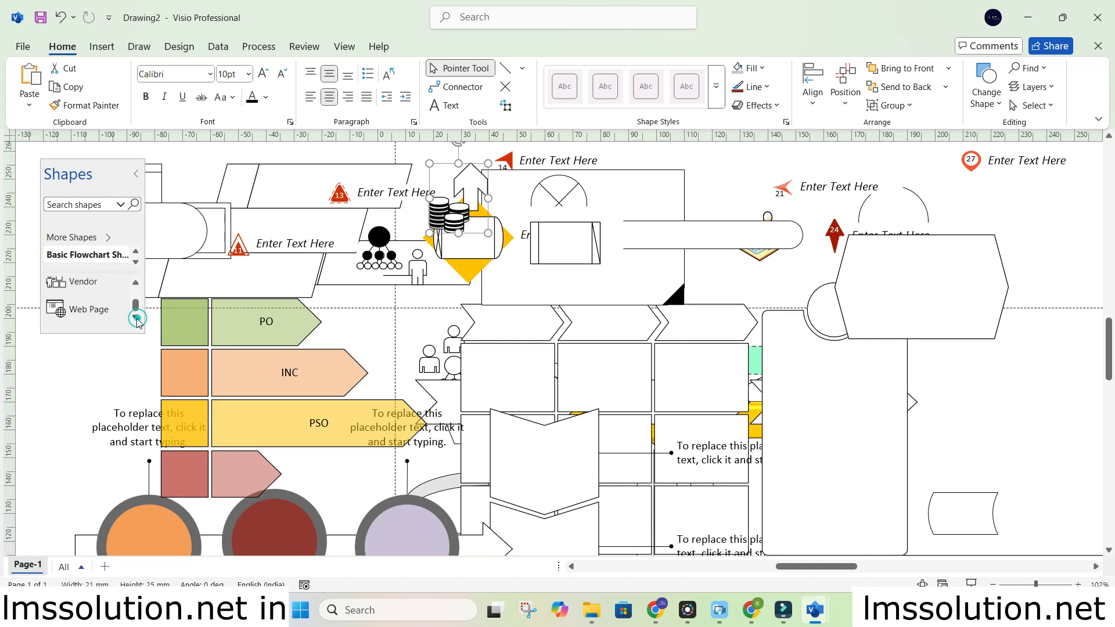
pyautogui.click(88, 237)
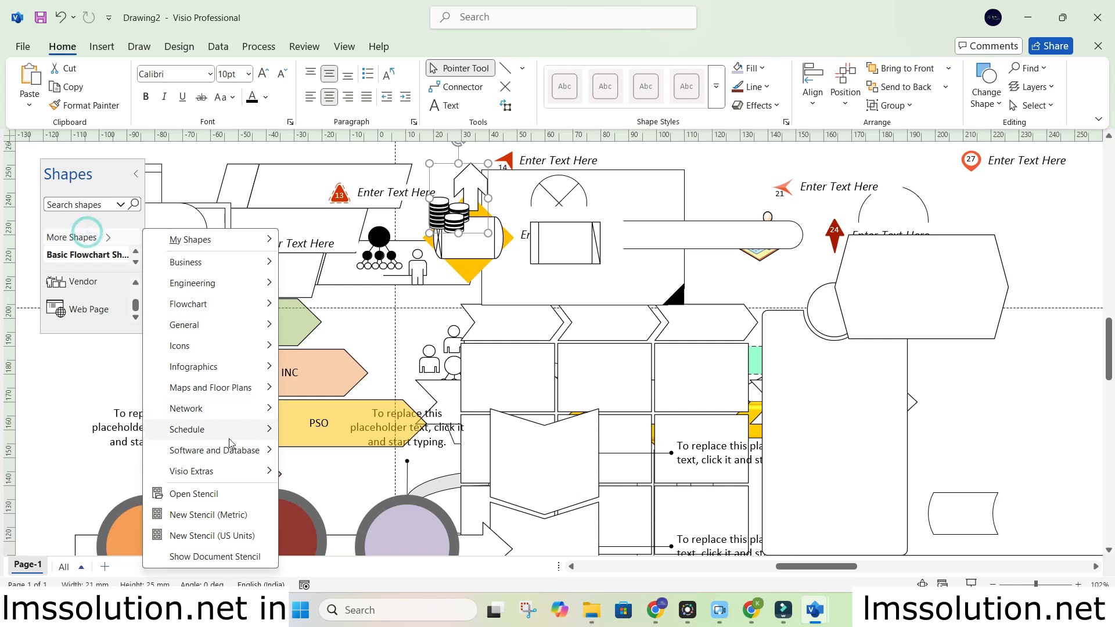
pyautogui.moveTo(232, 309)
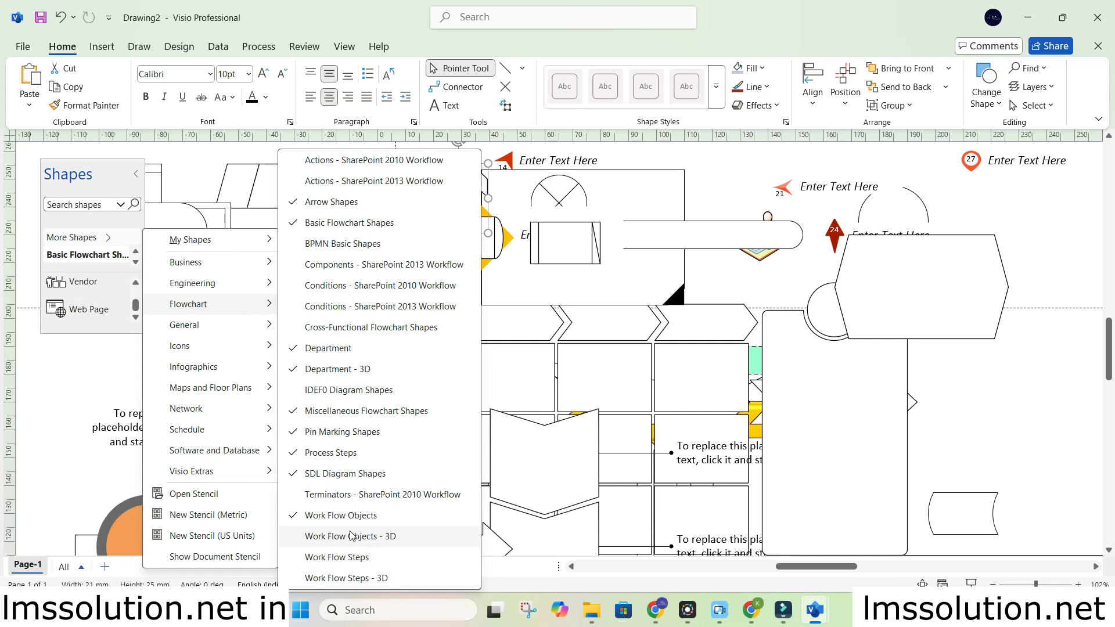
pyautogui.click(349, 559)
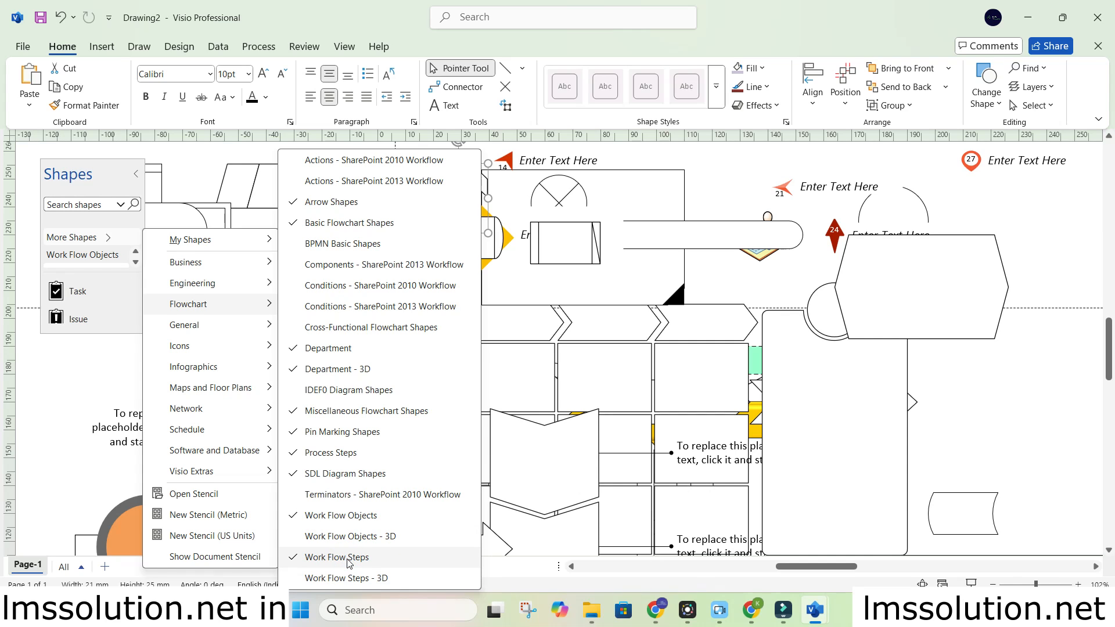
pyautogui.click(46, 366)
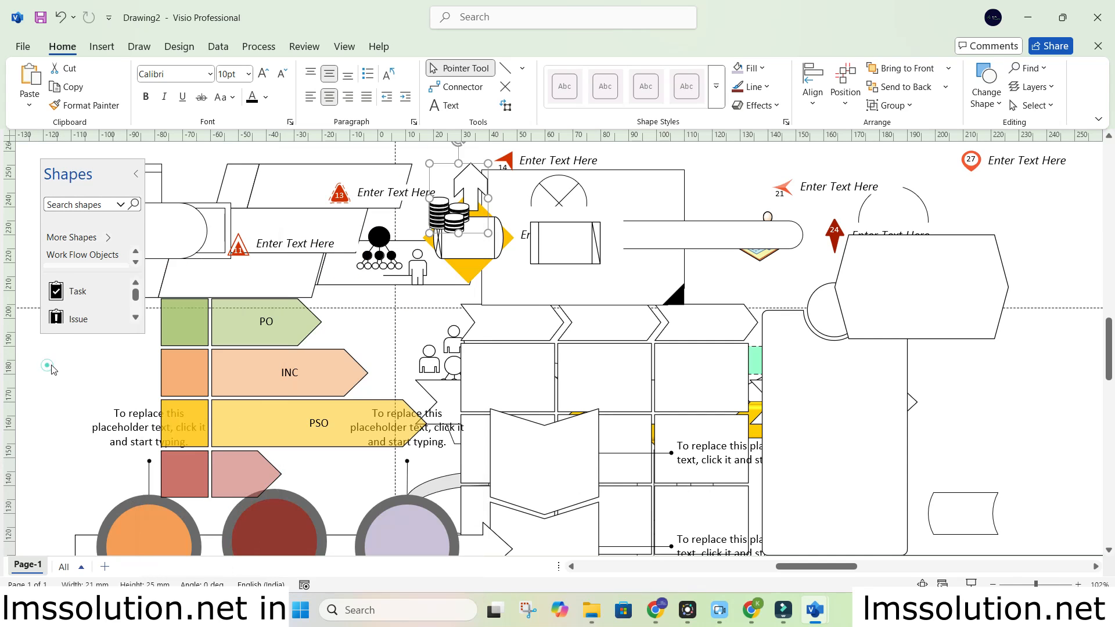
# Add an Issue shape at the tagged process's upper-right corner and a Submit shape above the Arrow 11 marker
pyautogui.click(135, 317)
pyautogui.moveTo(78, 290); pyautogui.dragTo(715, 196)
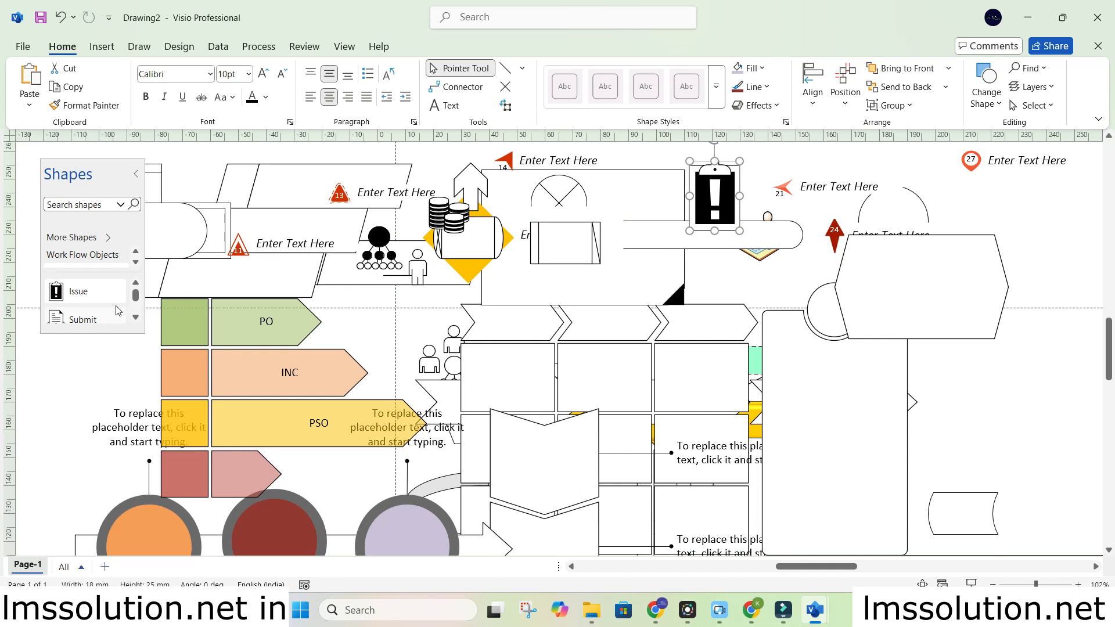
pyautogui.click(135, 317)
pyautogui.moveTo(71, 295); pyautogui.dragTo(827, 185)
# Examine the remaining shapes in the Work Flow Steps stencil, down to End
pyautogui.click(132, 319)
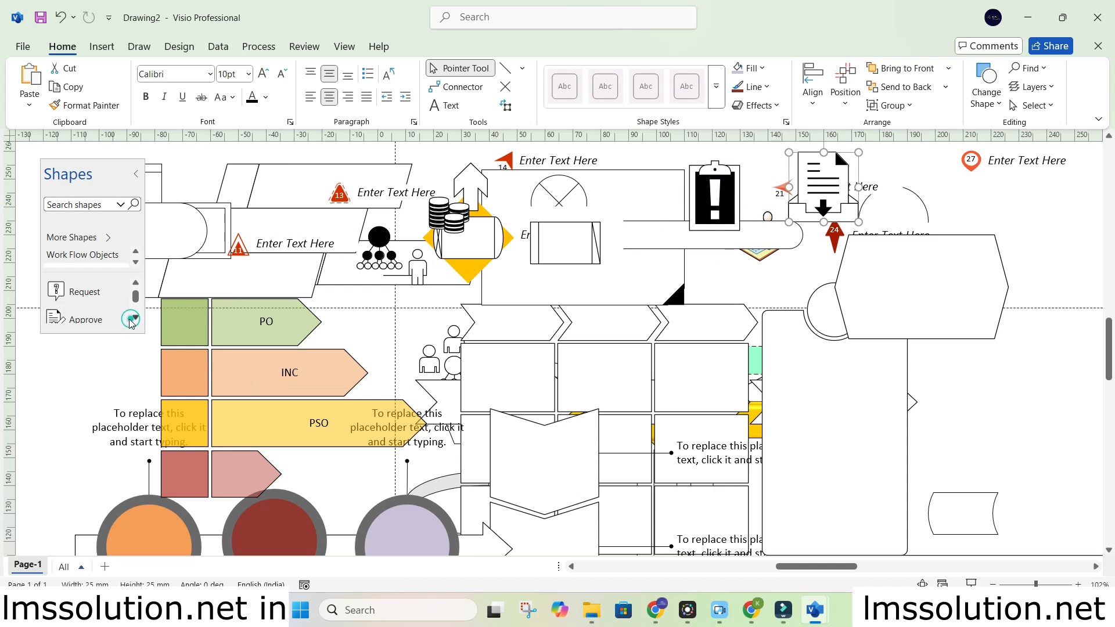
pyautogui.click(133, 319)
pyautogui.click(134, 319)
pyautogui.click(135, 318)
pyautogui.click(135, 318)
pyautogui.click(135, 318)
pyautogui.click(135, 318)
pyautogui.click(136, 318)
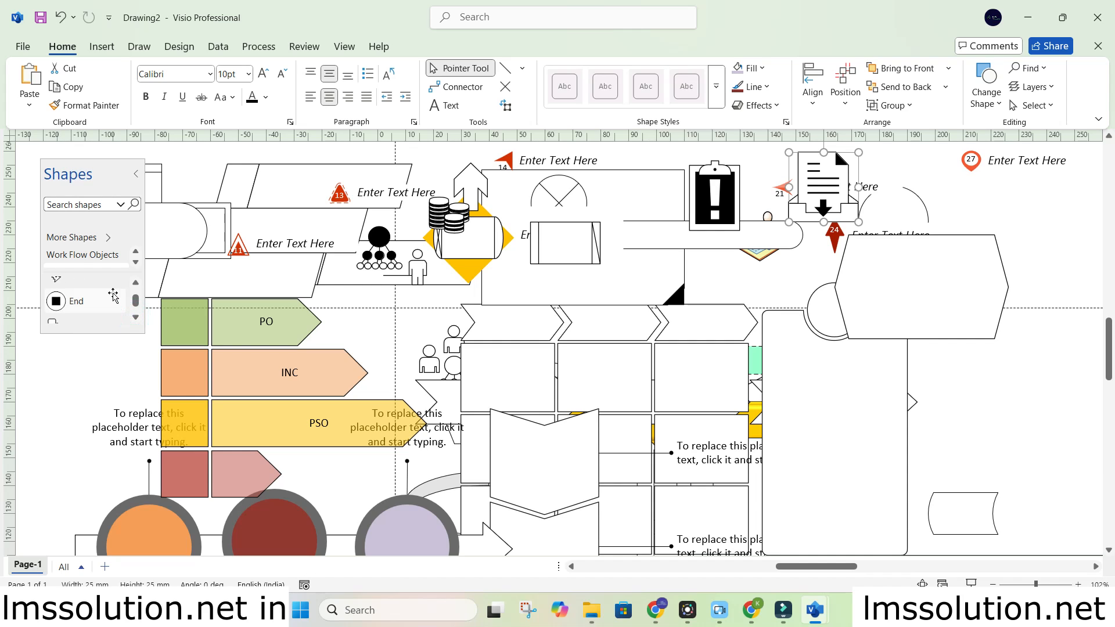
# Open the list of available Flowchart stencils
pyautogui.click(93, 236)
pyautogui.moveTo(226, 328)
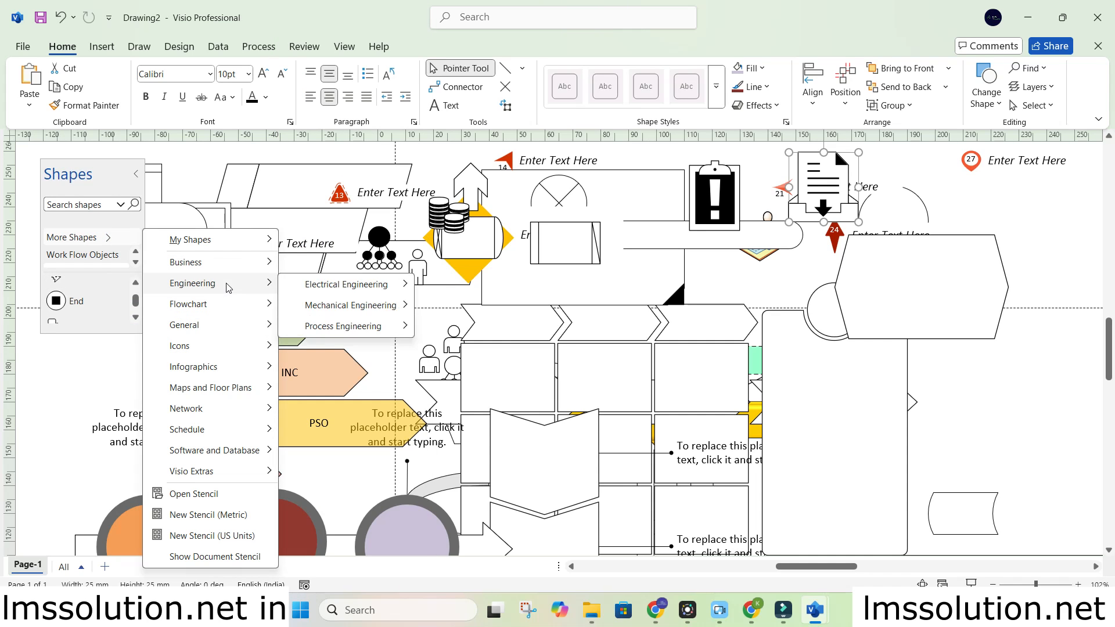
pyautogui.moveTo(229, 305)
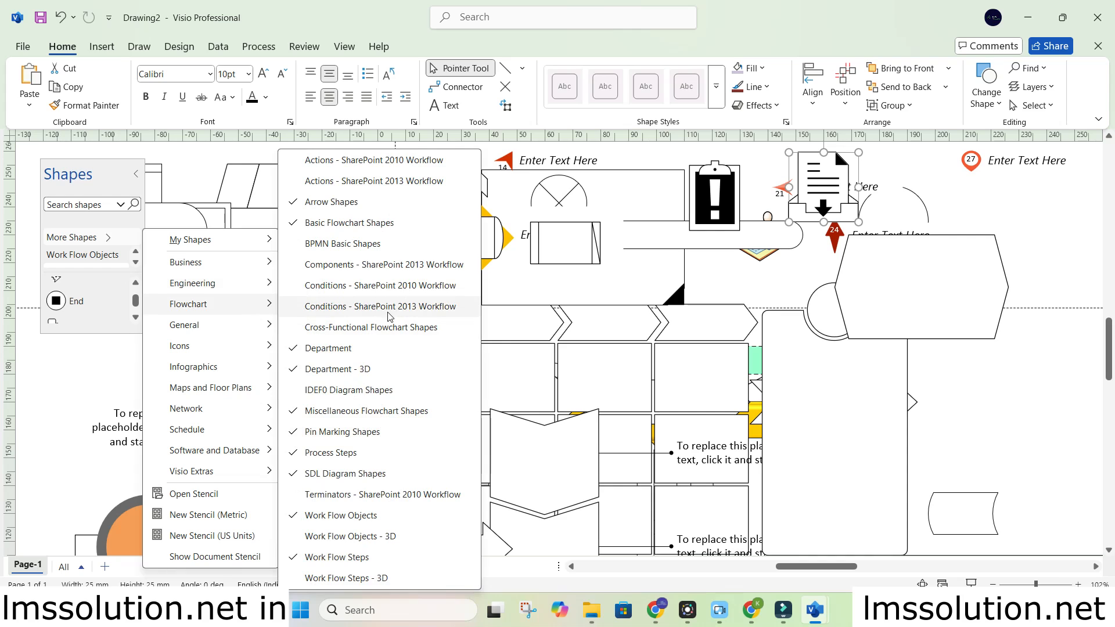